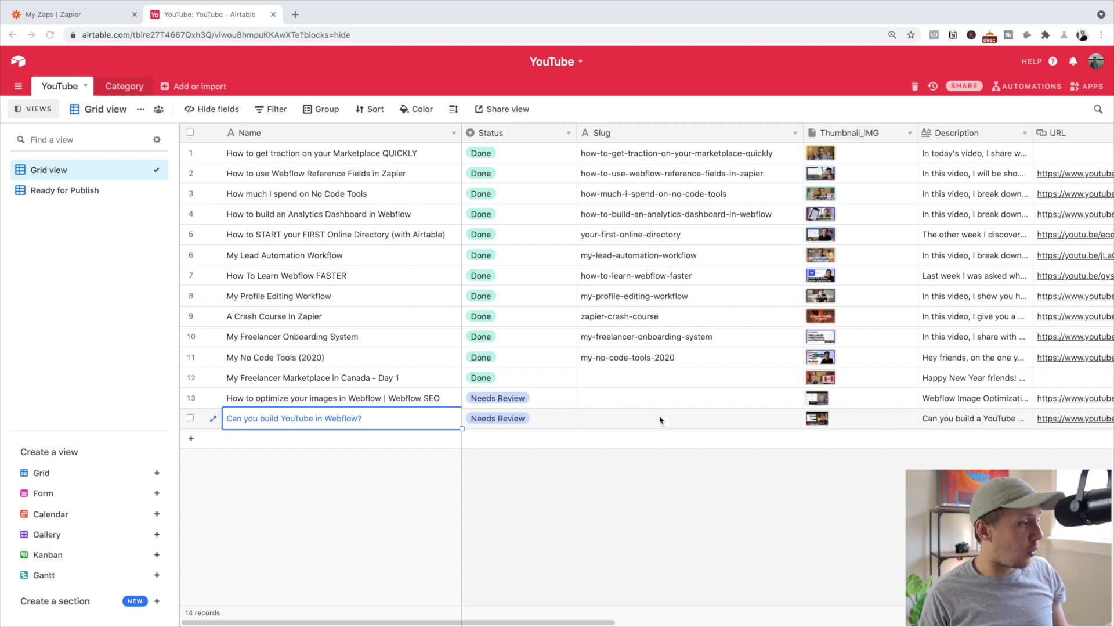
- Switch from the Airtable video table to Zapier and create a new Zap
scroll(709, 416, right, 6)
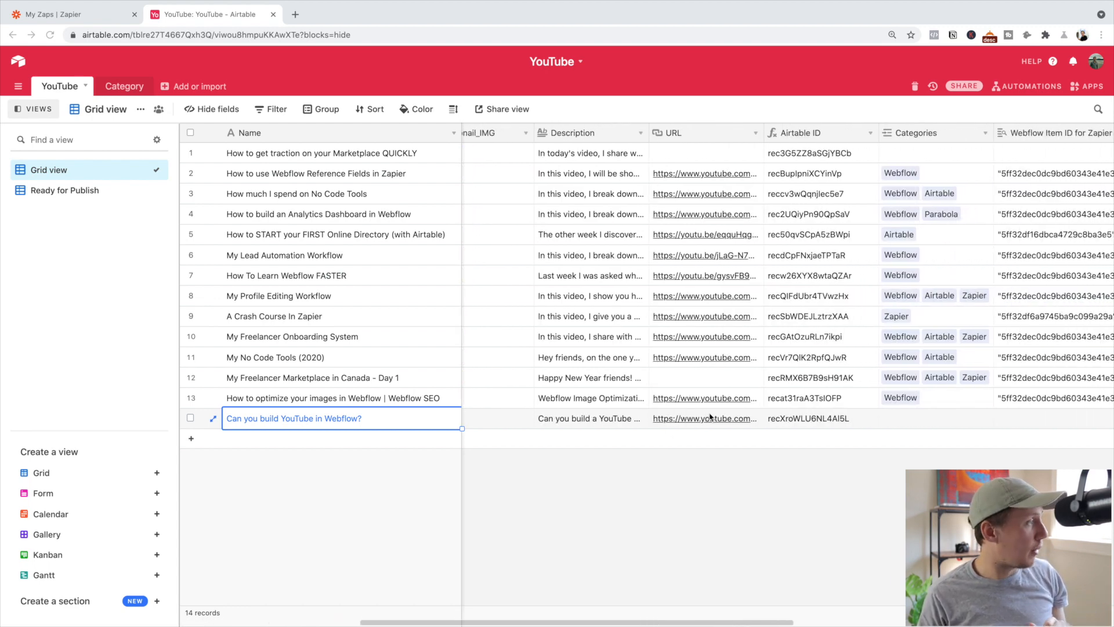
scroll(709, 416, right, 2)
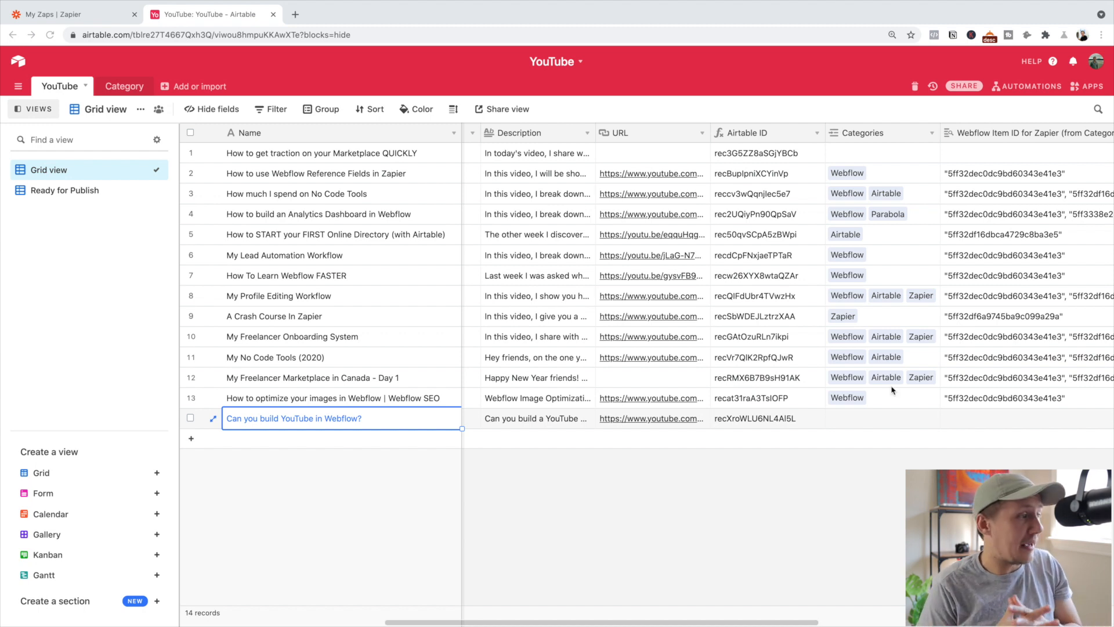
click(96, 16)
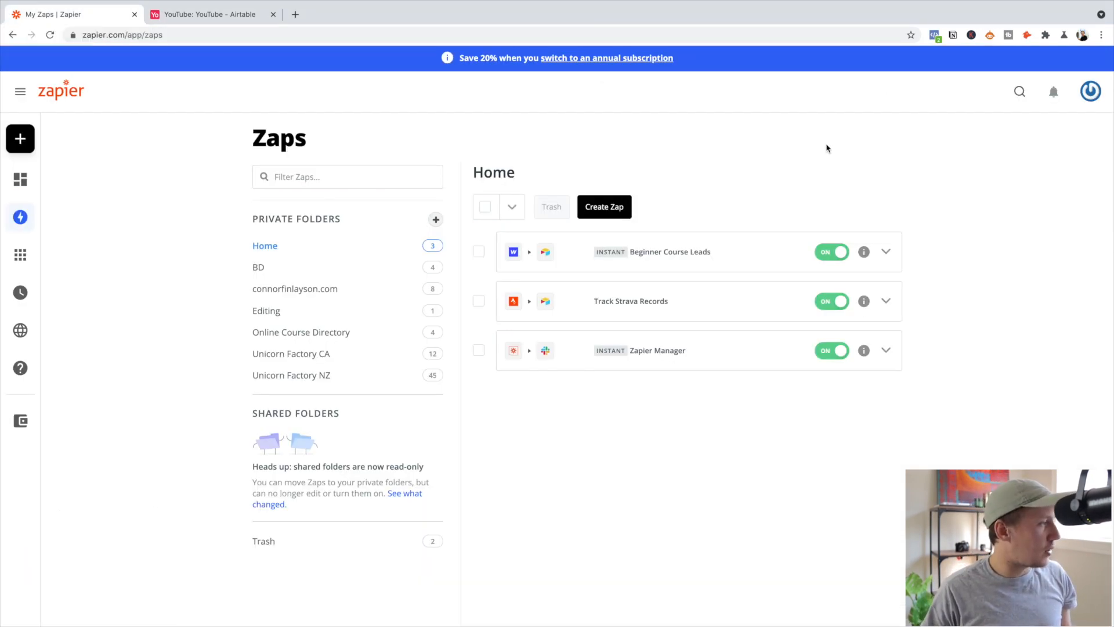
click(593, 209)
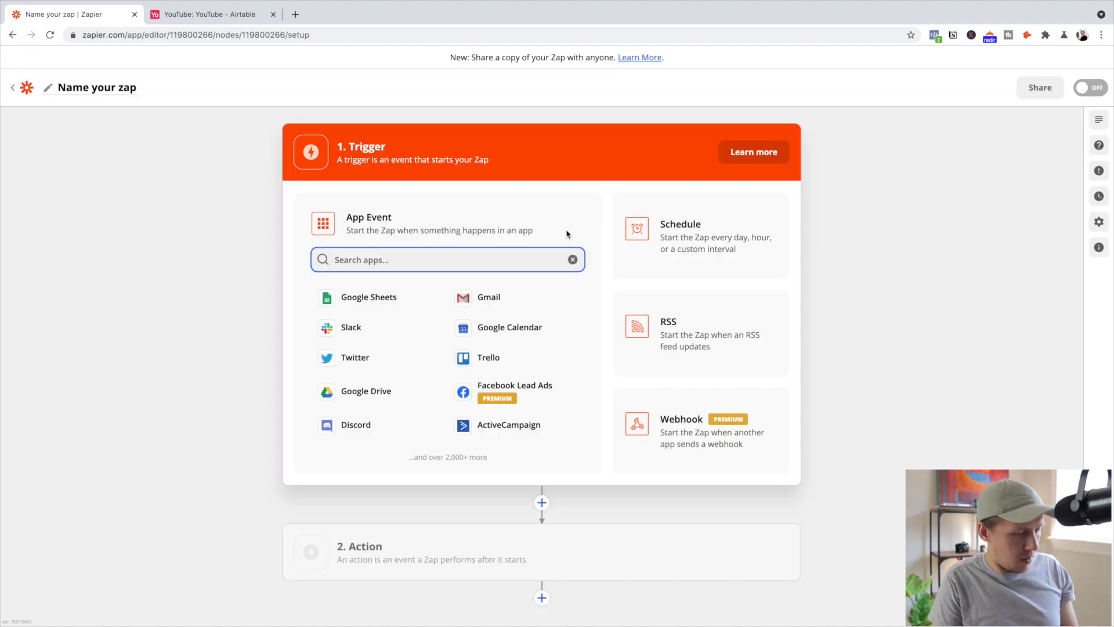
- Set the Zap's trigger app to YouTube with the trigger event New Video In Channel
text(Youtube)
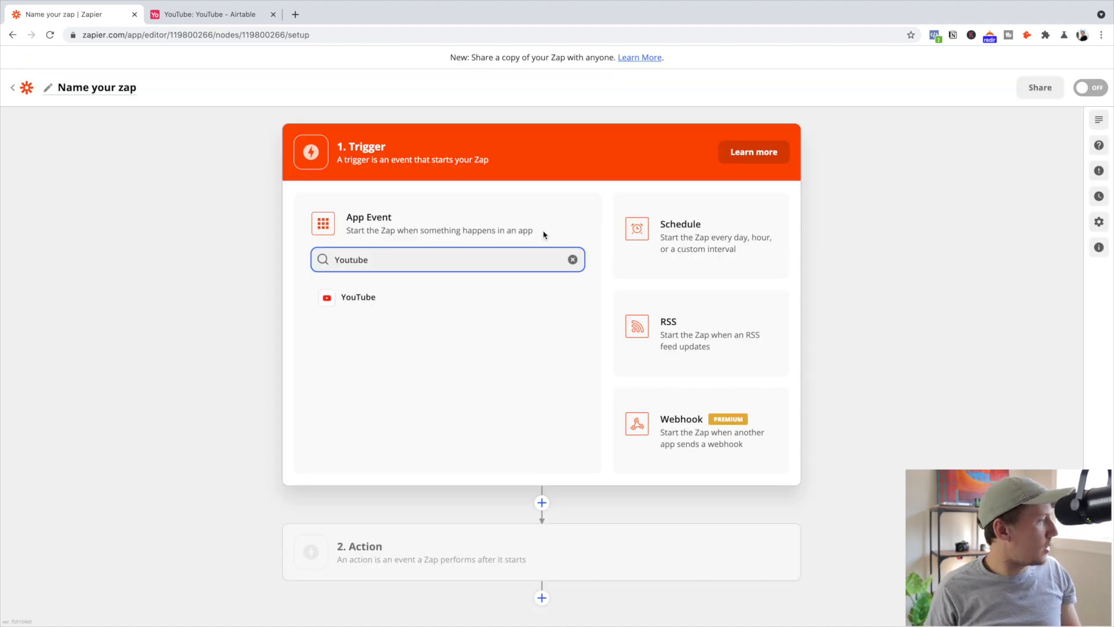
click(395, 297)
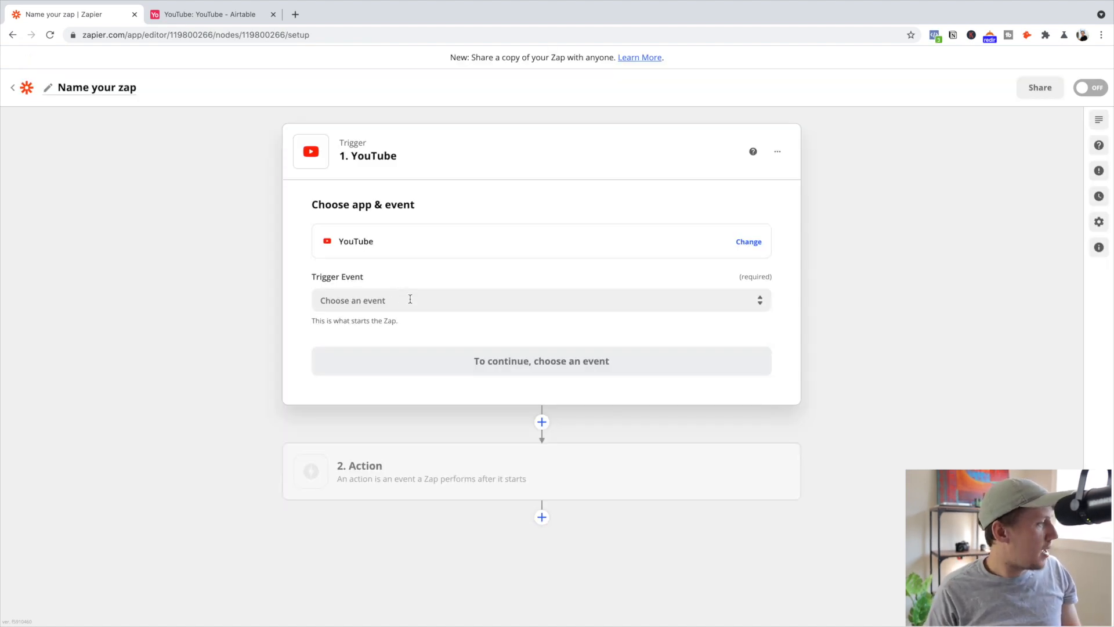
click(413, 298)
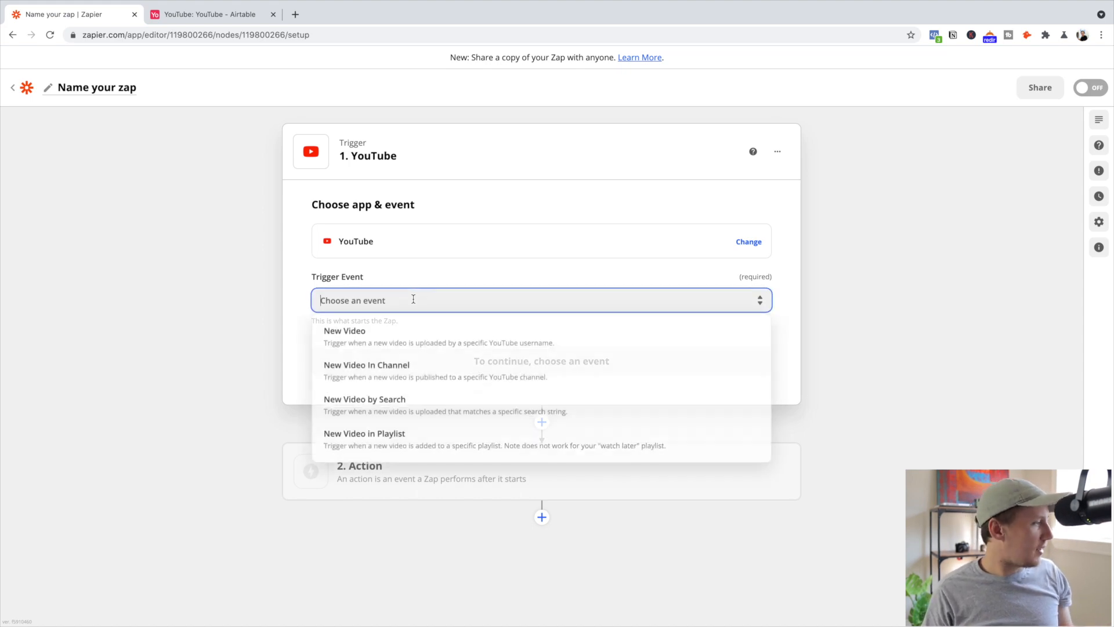
click(424, 385)
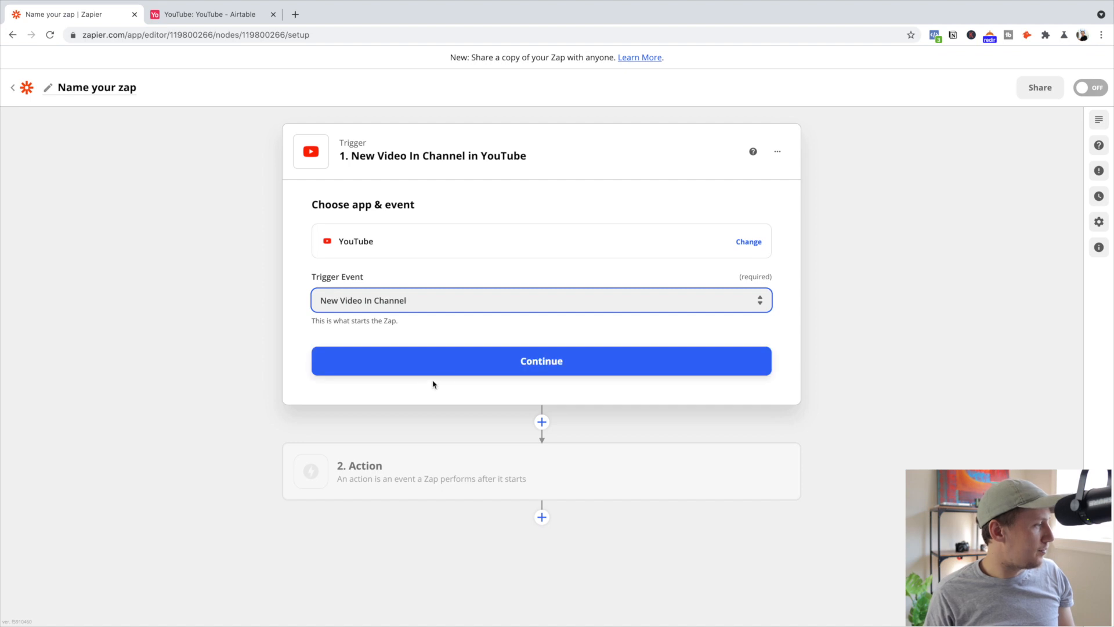
click(542, 370)
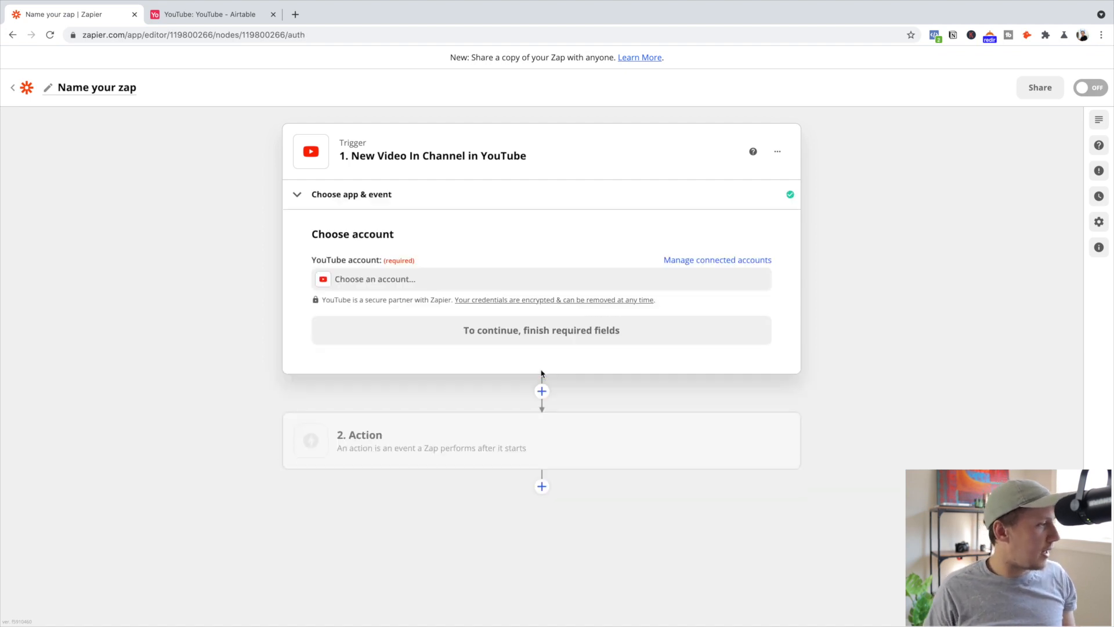
- Choose the connected YouTube account for the trigger and continue to its setup
click(454, 277)
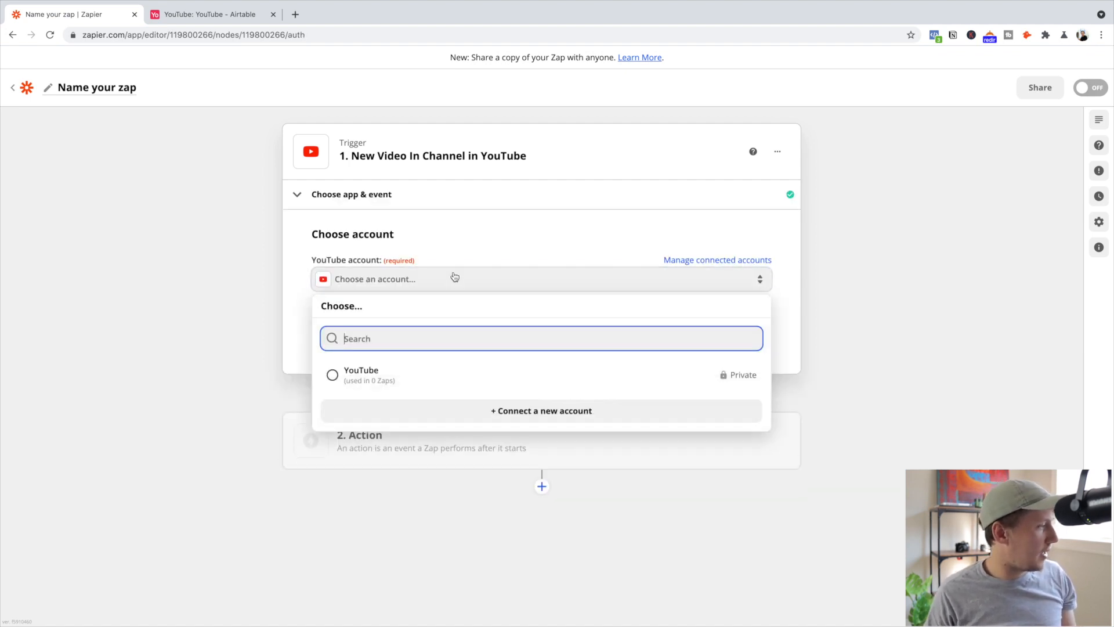
click(398, 374)
click(524, 339)
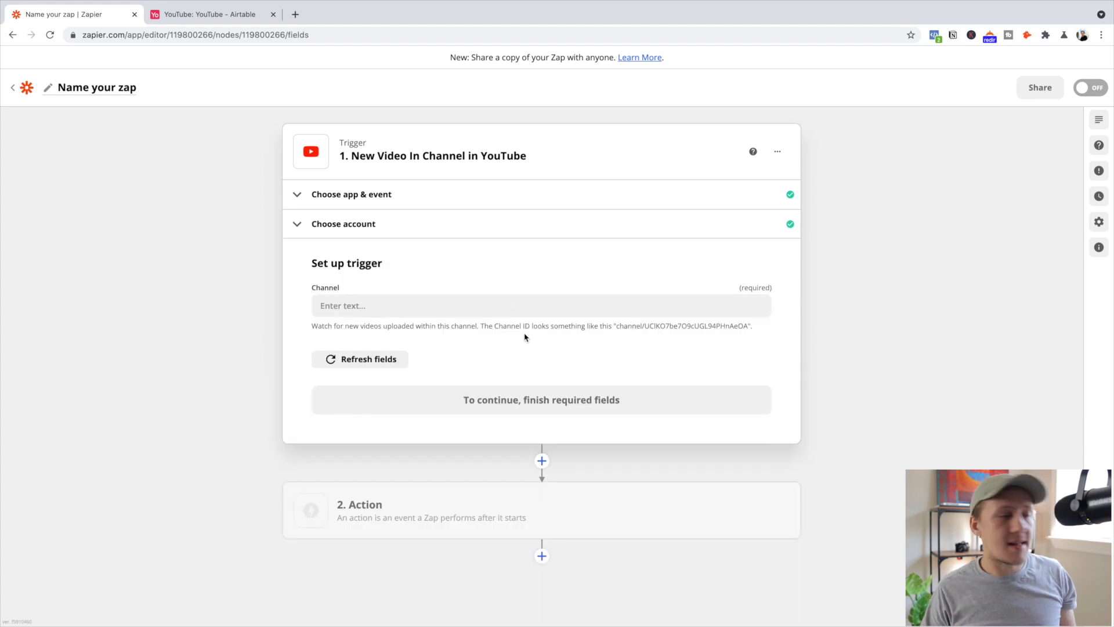
- Copy the channel ID from the YouTube channel page's address into the trigger's Channel field, and test the trigger
click(339, 312)
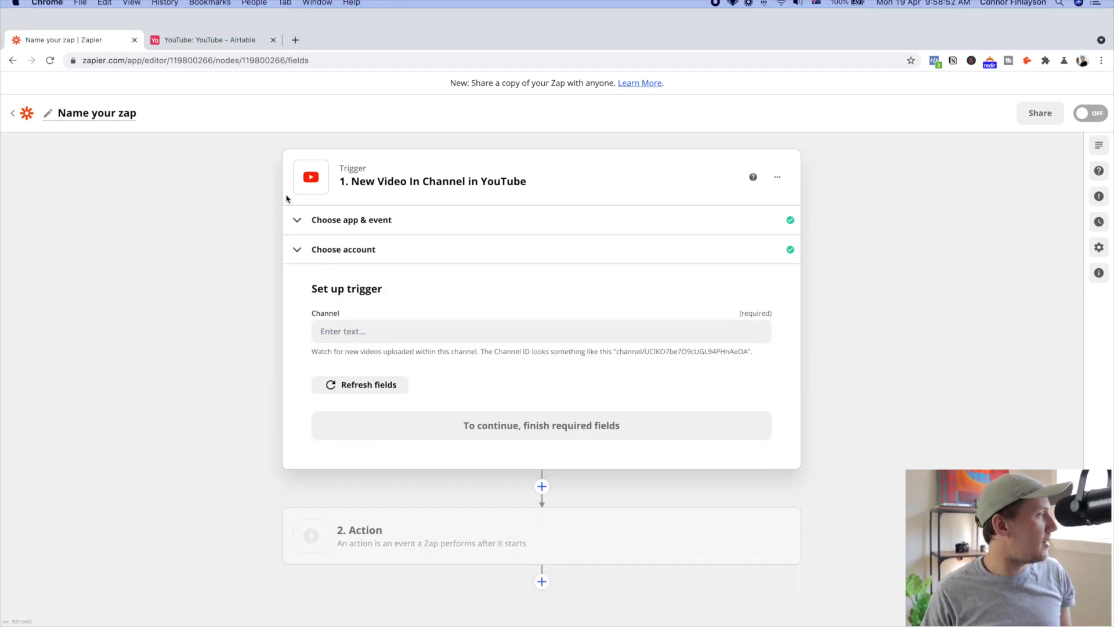
click(297, 19)
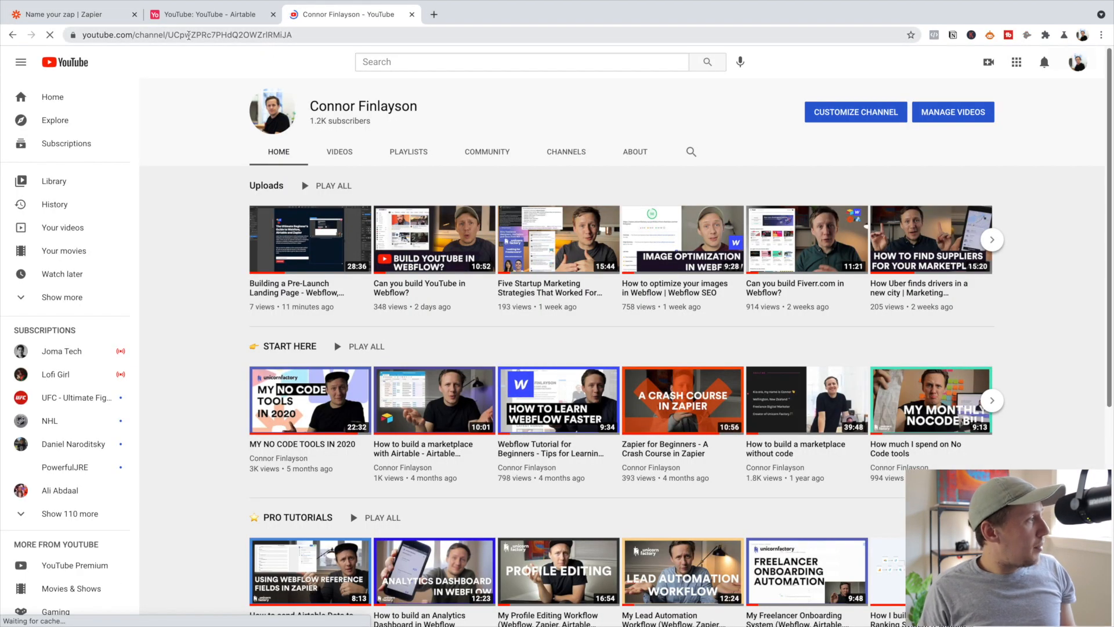
drag(169, 35, 319, 31)
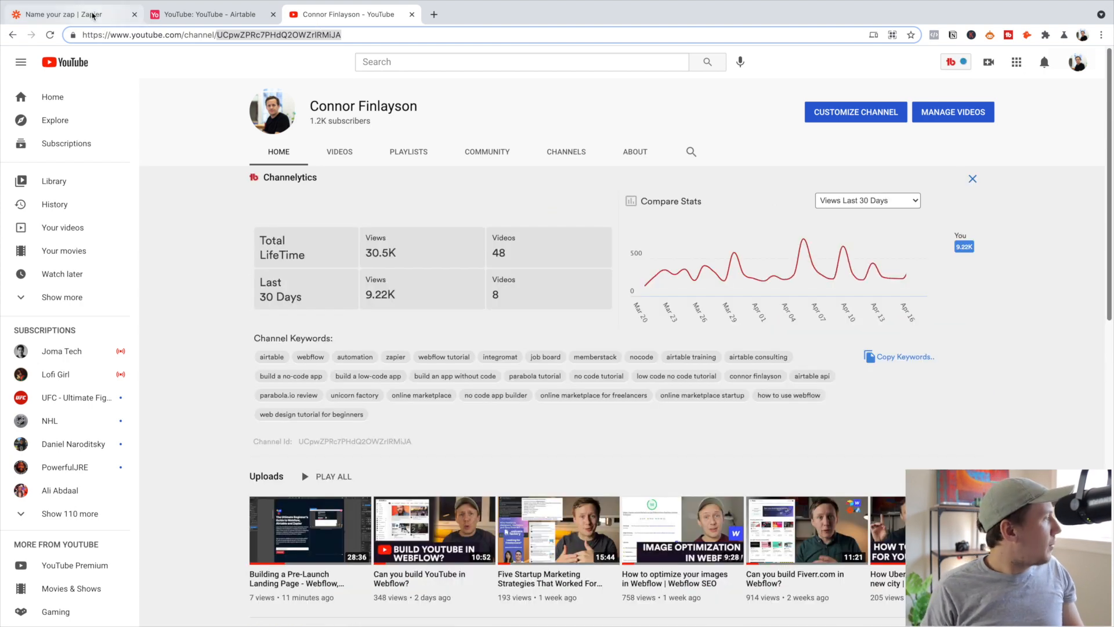
click(64, 16)
click(354, 308)
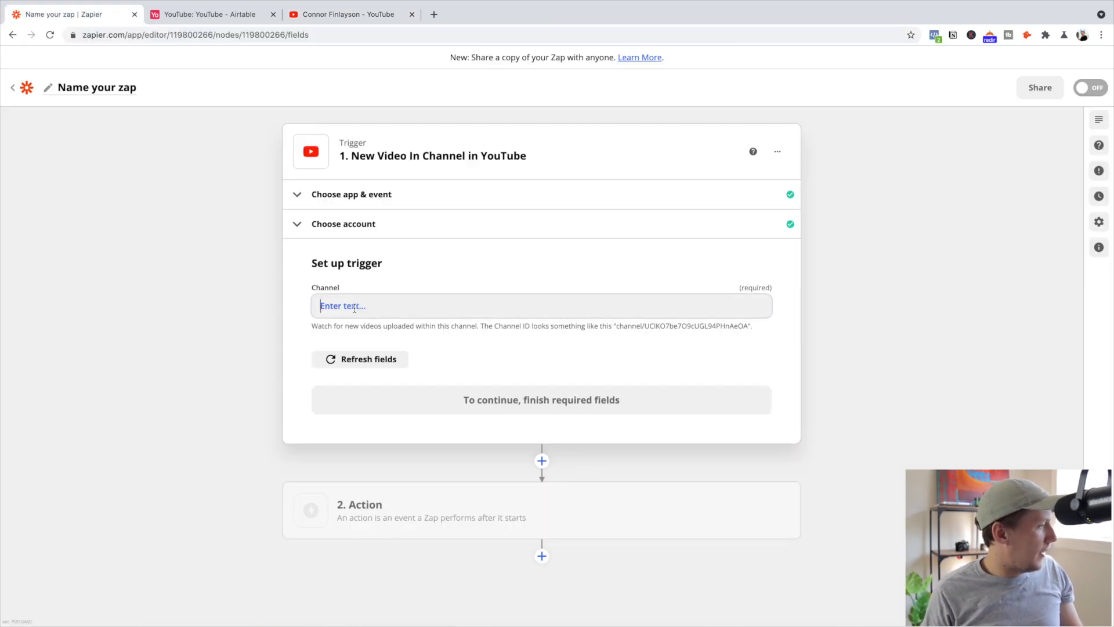
key(ctrl+v)
click(557, 400)
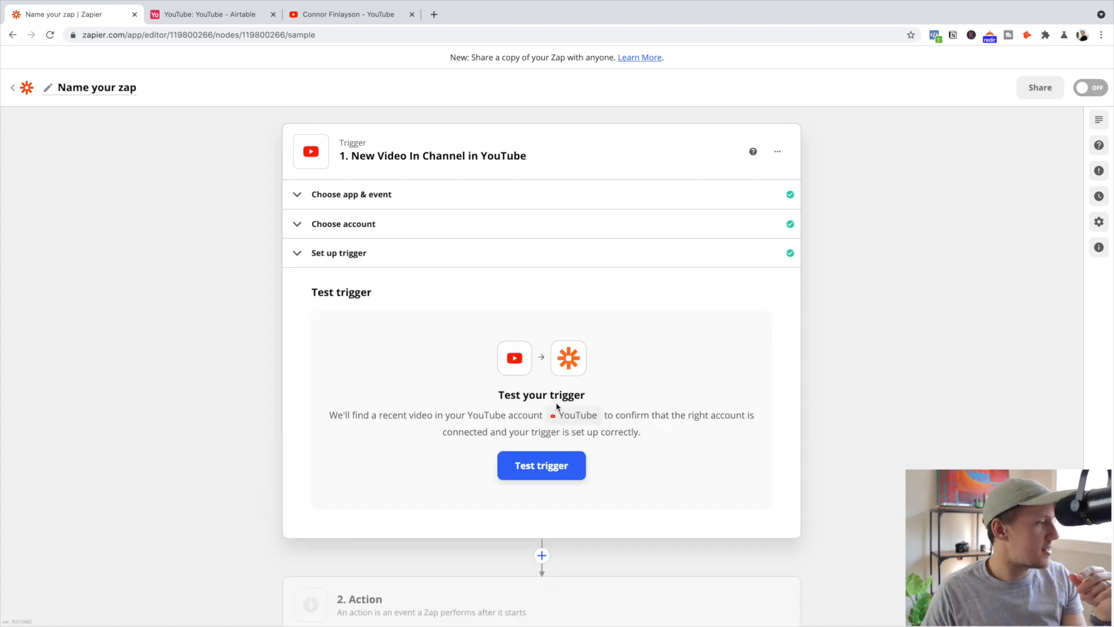
click(557, 480)
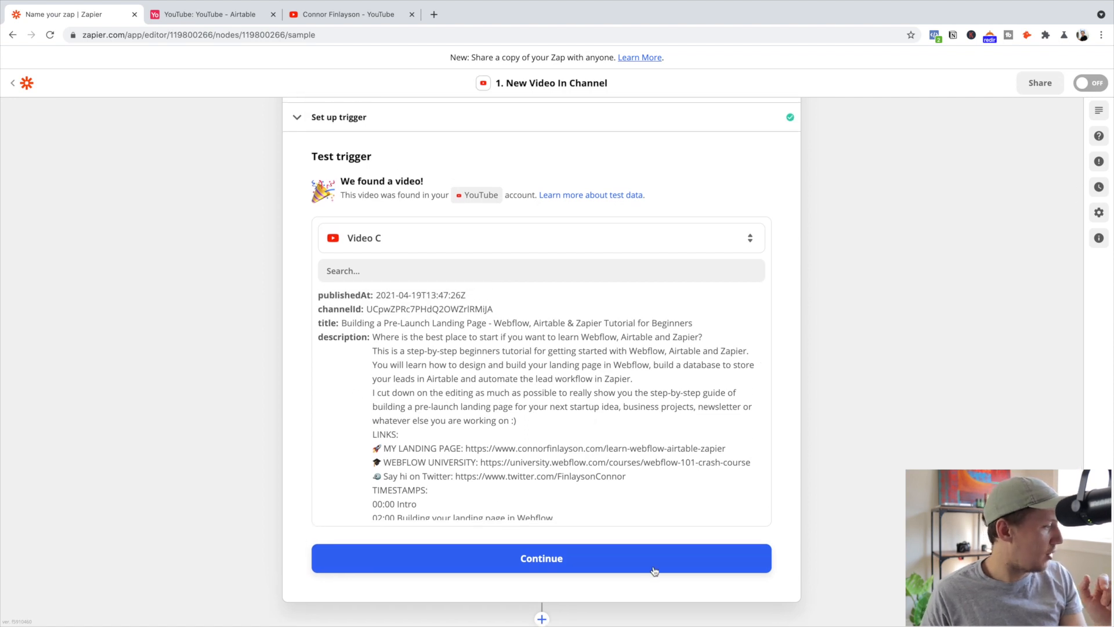
click(569, 561)
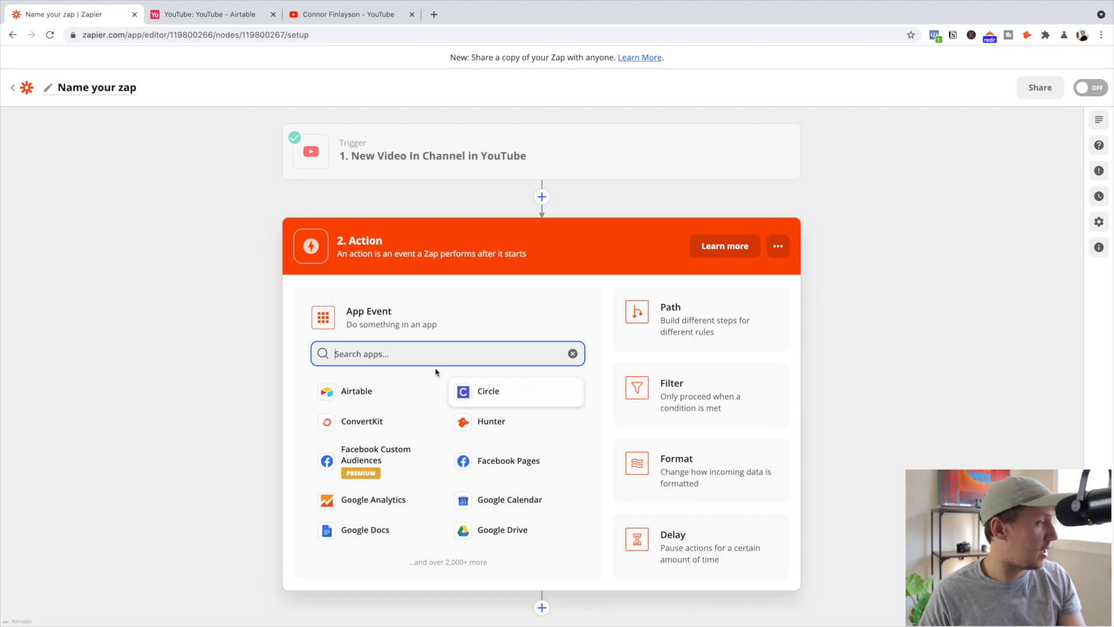
- Set the Zap's action app to Airtable with the action event Create Record
click(362, 390)
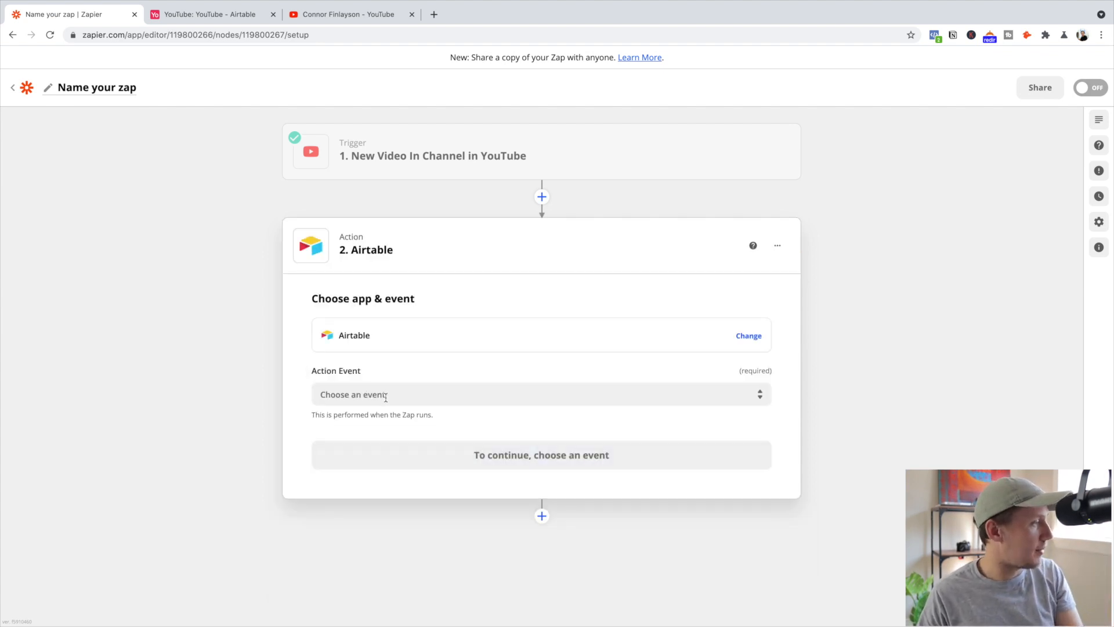
click(386, 396)
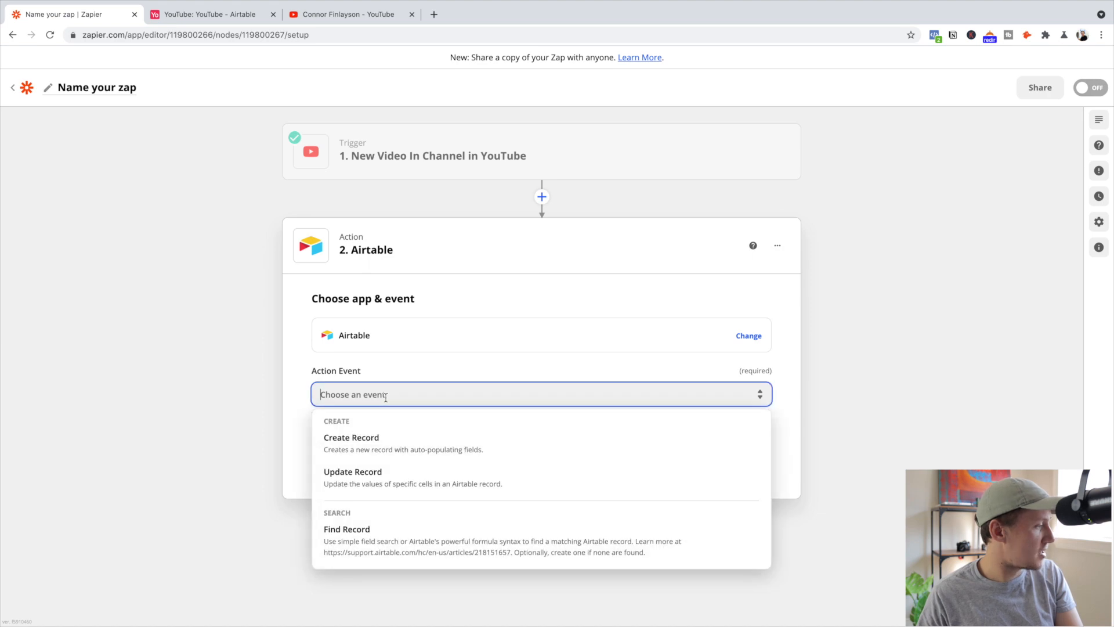
click(388, 441)
click(390, 455)
- Choose the connected account named Airtable for the action and continue to the action setup
click(403, 371)
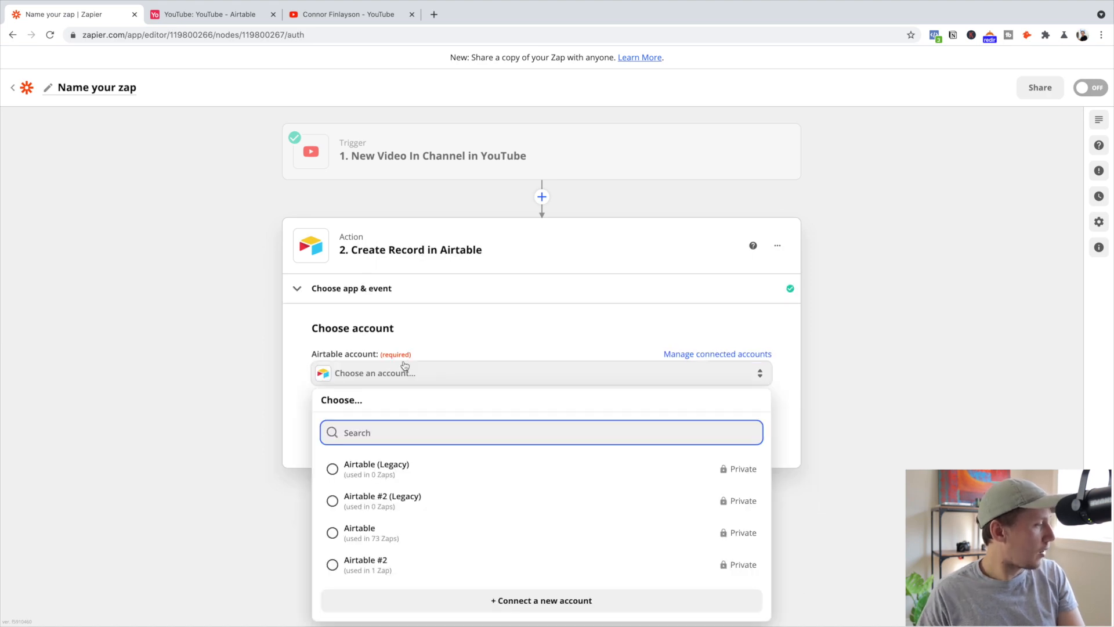
click(388, 533)
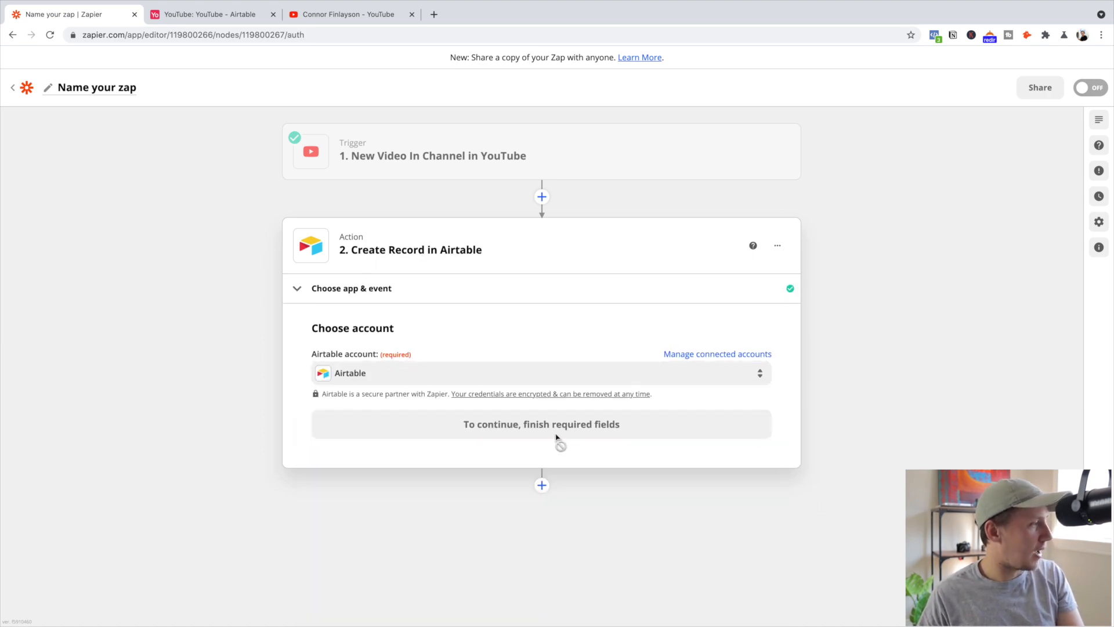
click(555, 430)
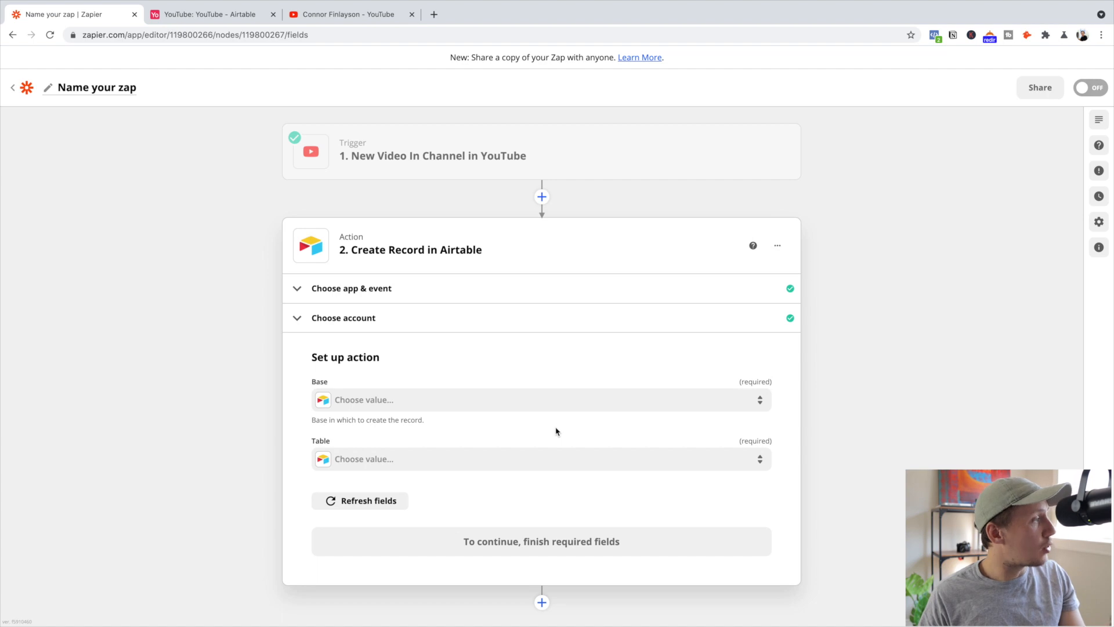
- Set the Create Record action's base to YouTube and its table to YouTube
click(428, 399)
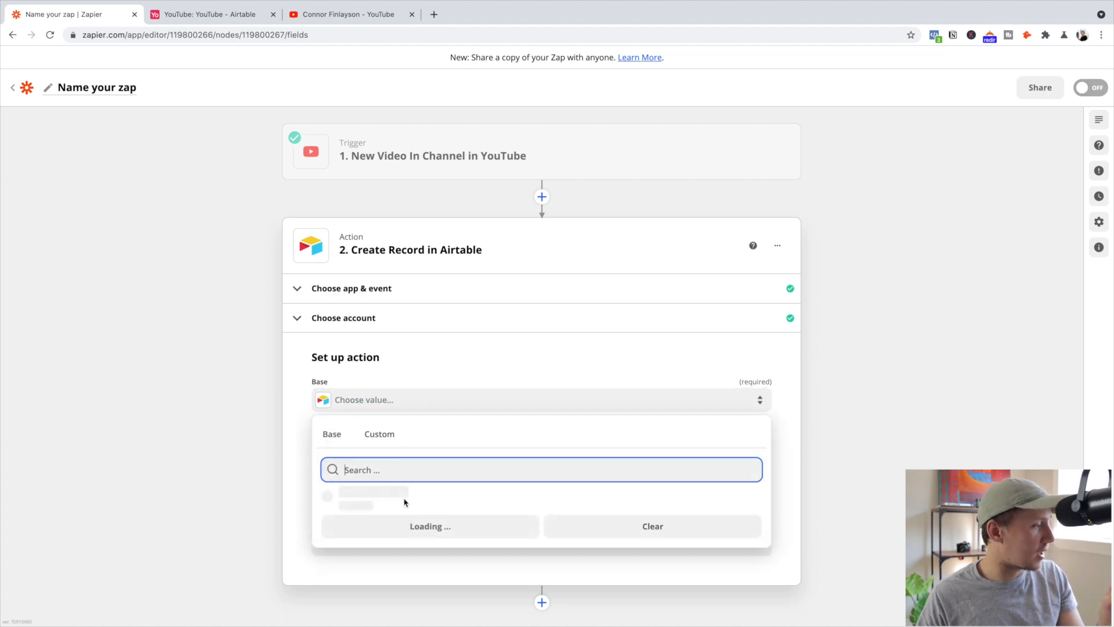
scroll(938, 360, down, 2)
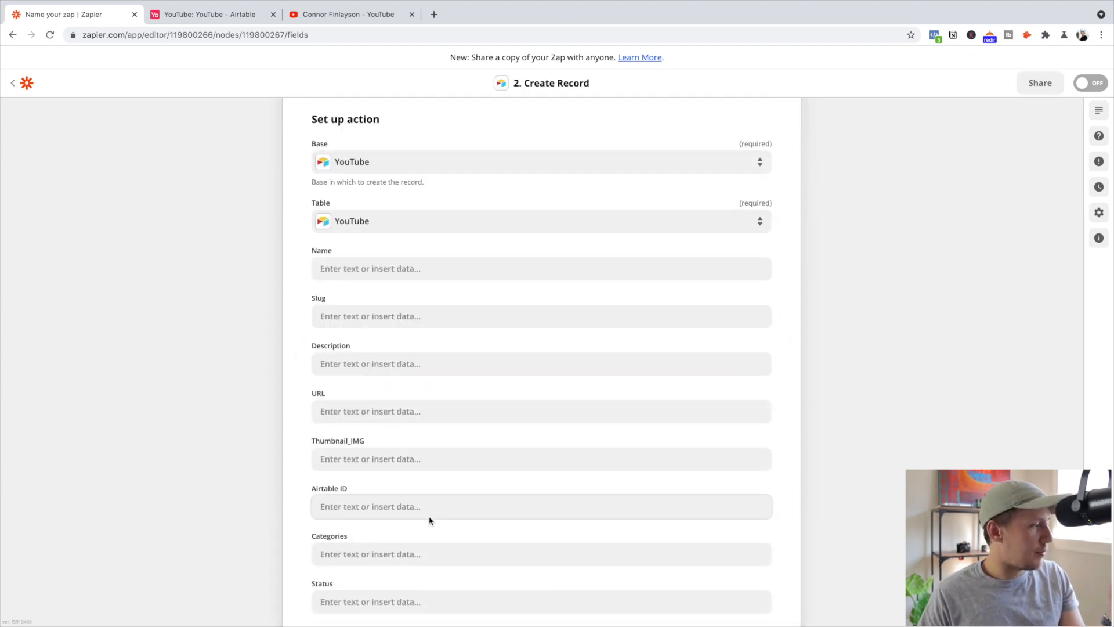
scroll(429, 520, down, 2)
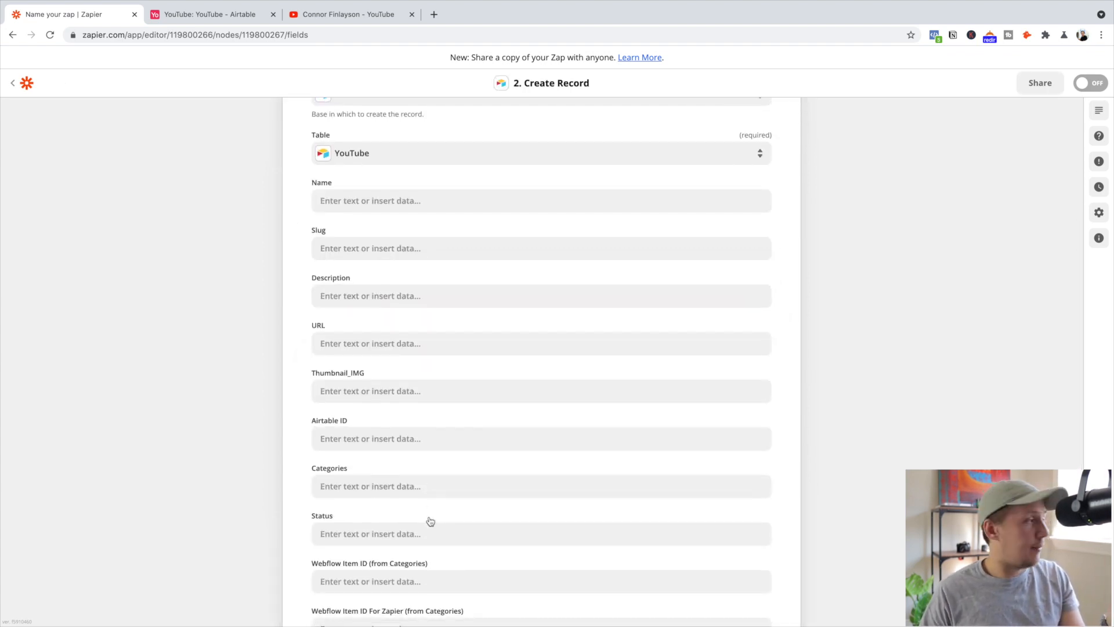
- Check the columns of the Airtable table and map the record's Name field to the Title from the YouTube trigger
click(200, 16)
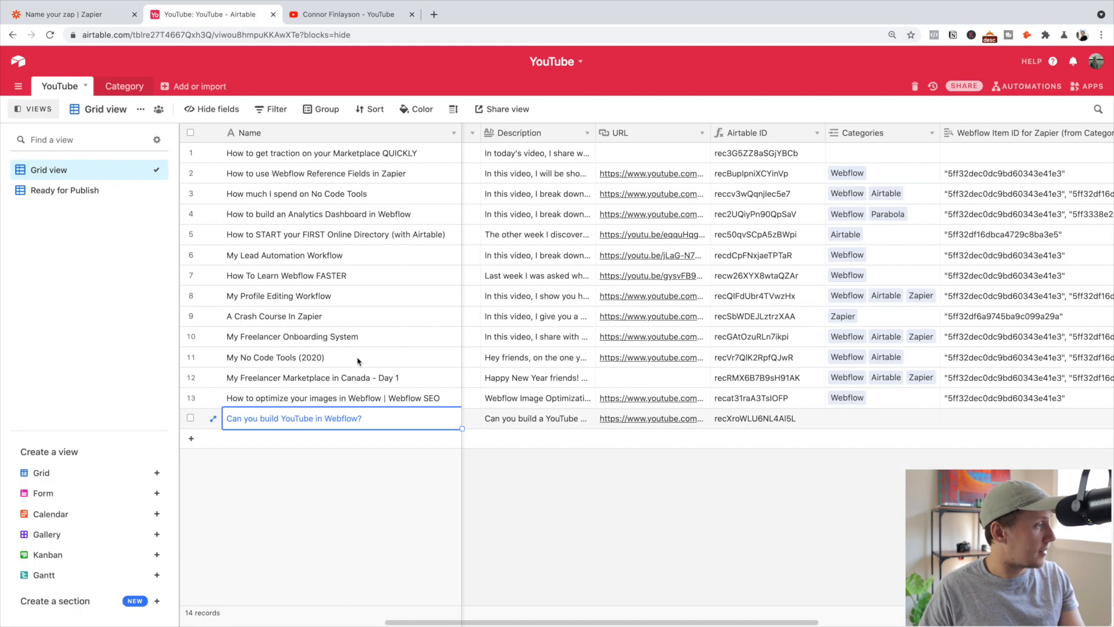
click(75, 15)
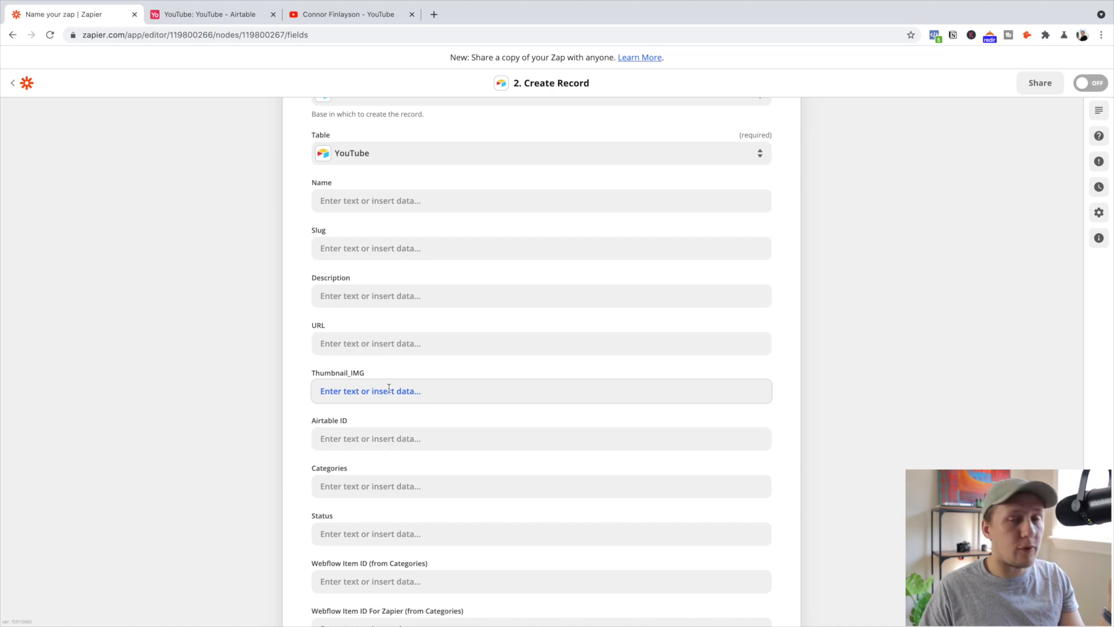
scroll(348, 367, up, 2)
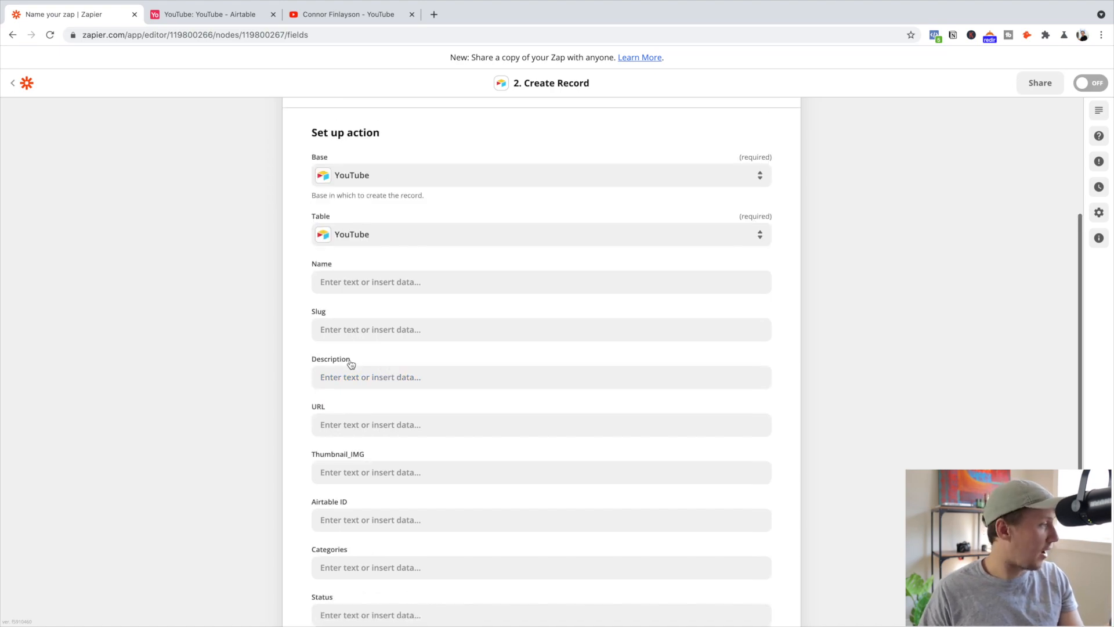
click(200, 15)
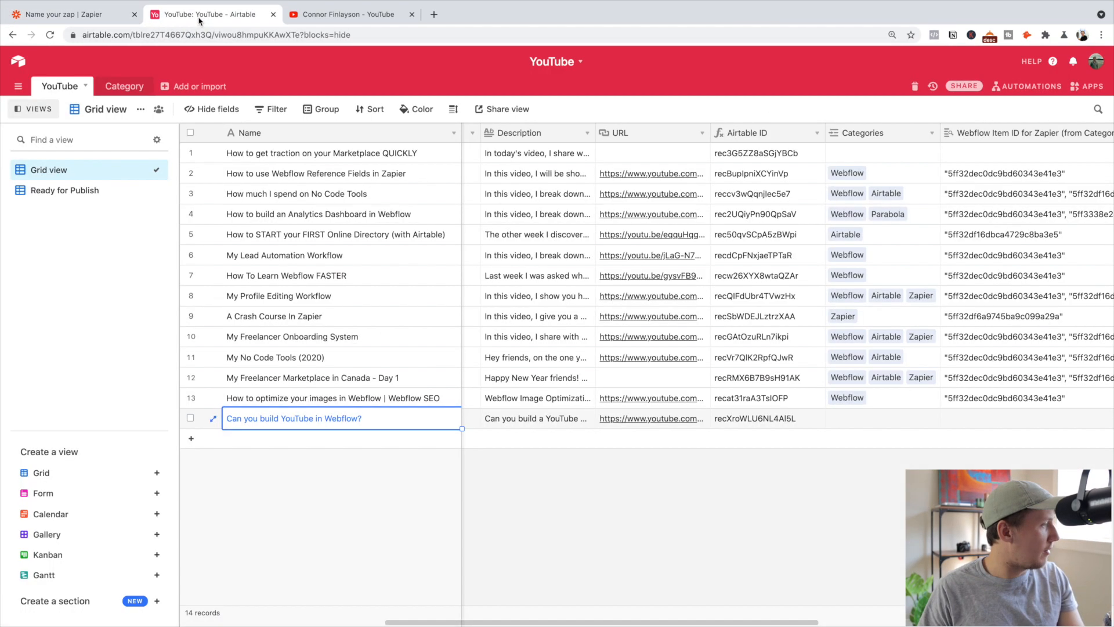
click(80, 19)
click(391, 281)
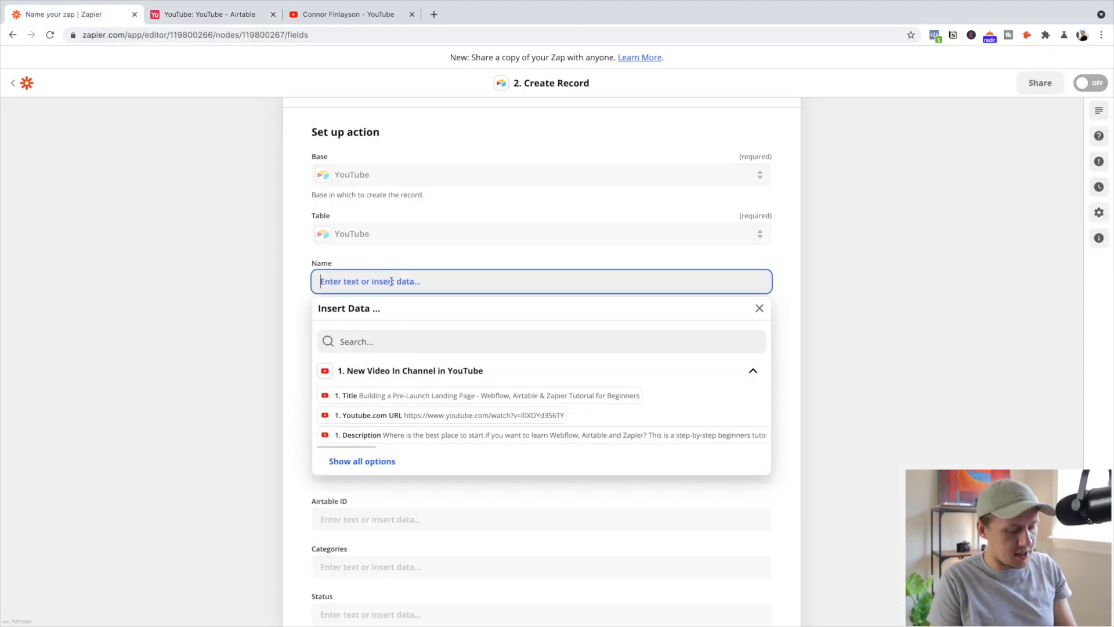
click(506, 400)
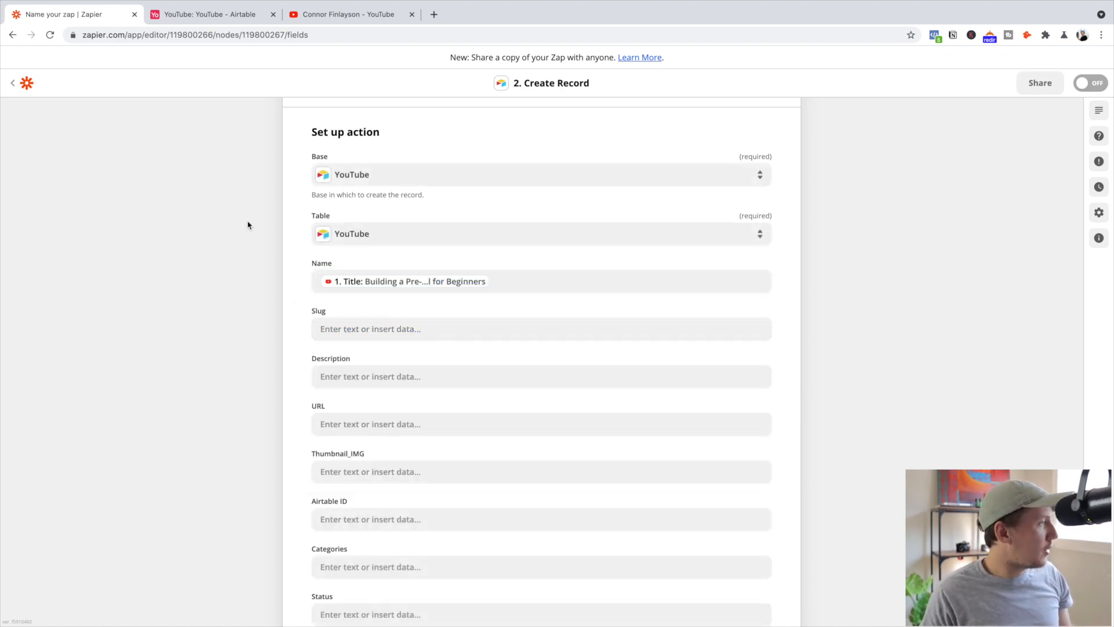
- Examine the Status, Slug, Thumbnail_IMG, Description and URL columns of the YouTube table in Airtable
click(201, 16)
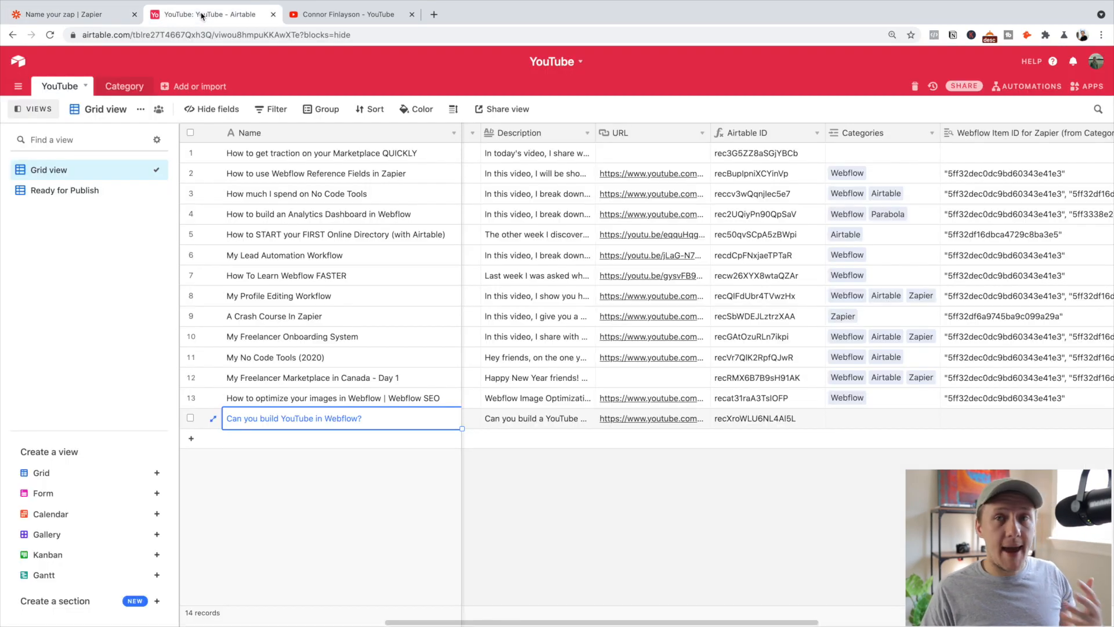
scroll(614, 377, left, 10)
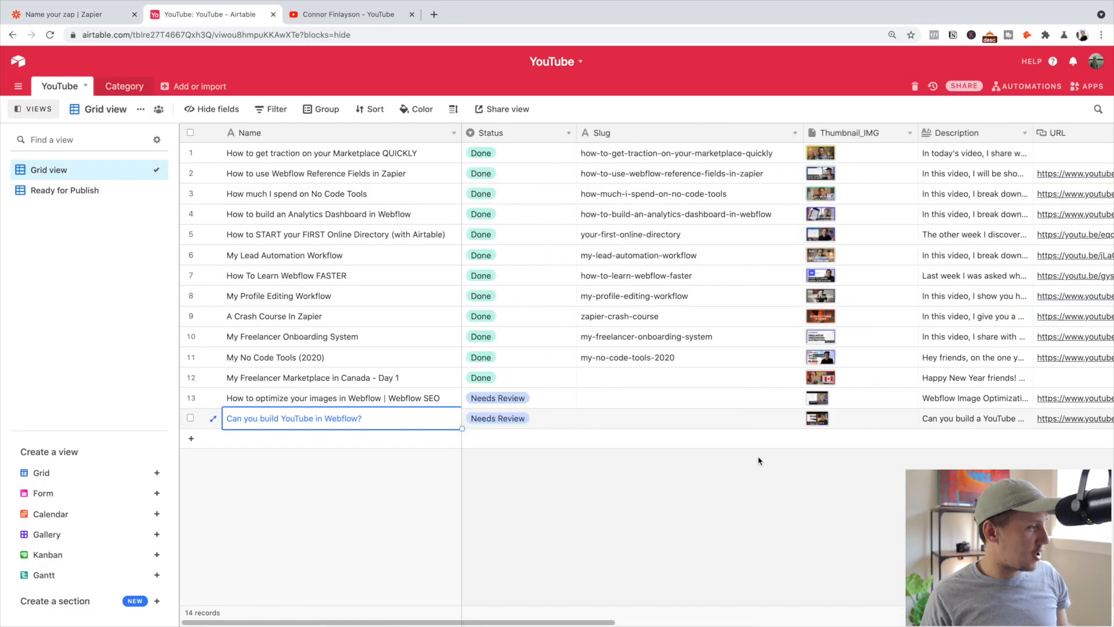
scroll(870, 428, right, 5)
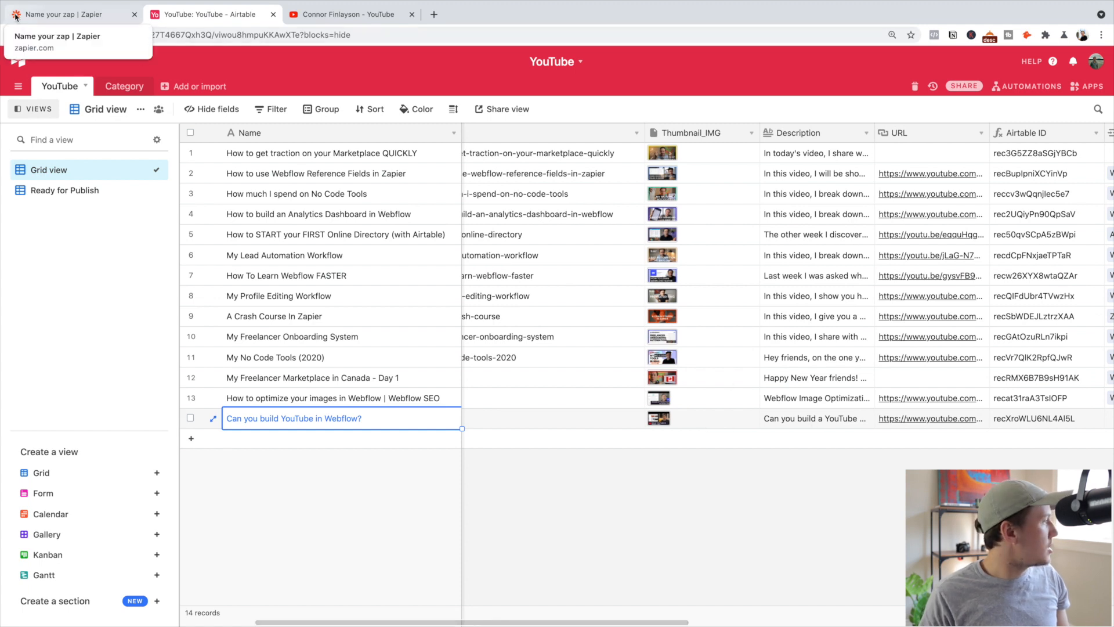
- Switch back to the Zap in Zapier and map the record's Thumbnail_IMG field to the trigger's Thumbnails High URL
click(48, 18)
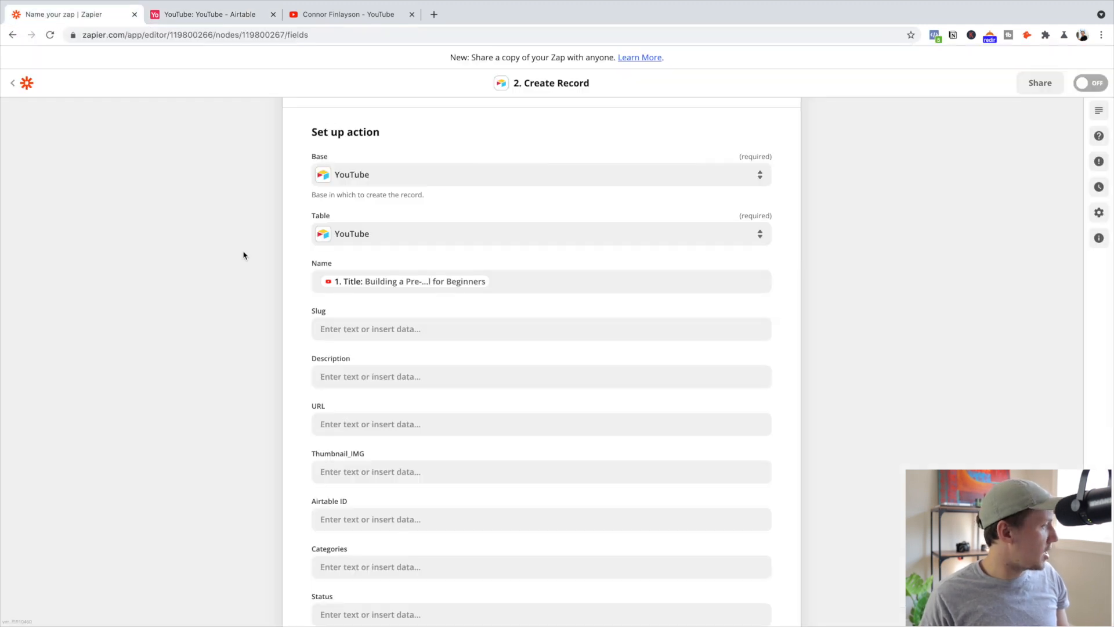
click(347, 471)
scroll(591, 524, down, 3)
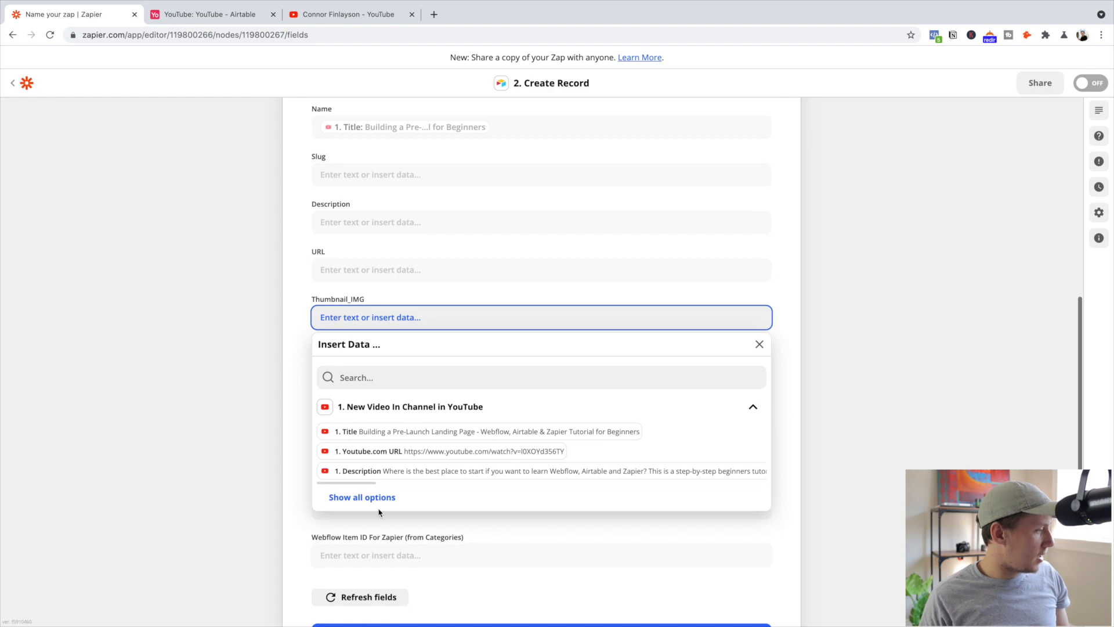
click(369, 495)
scroll(369, 505, down, 4)
scroll(369, 505, up, 1)
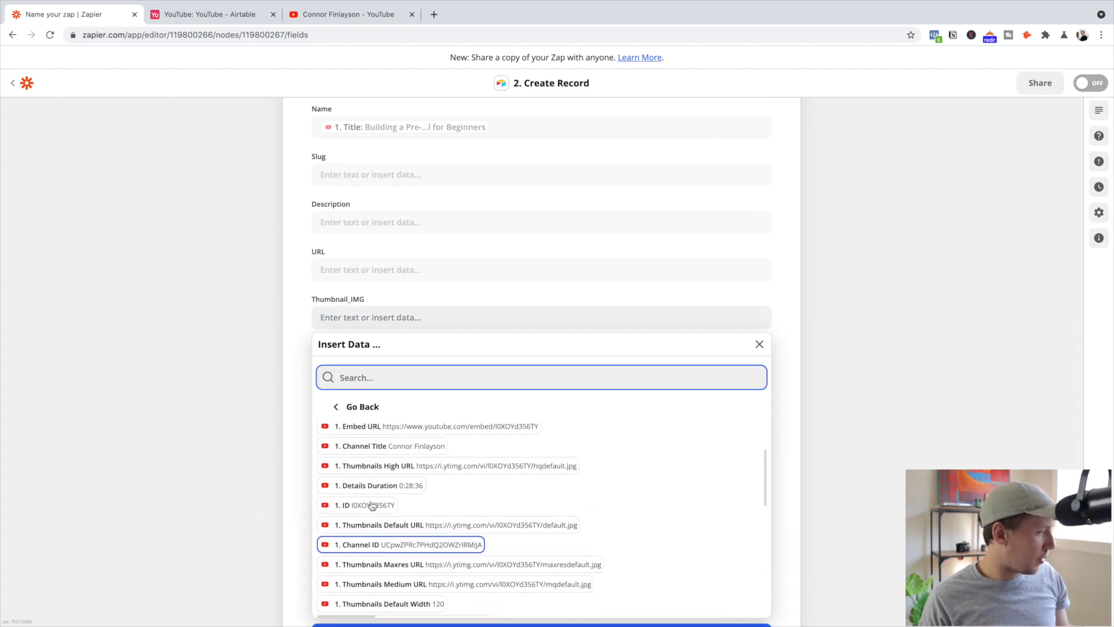
click(455, 469)
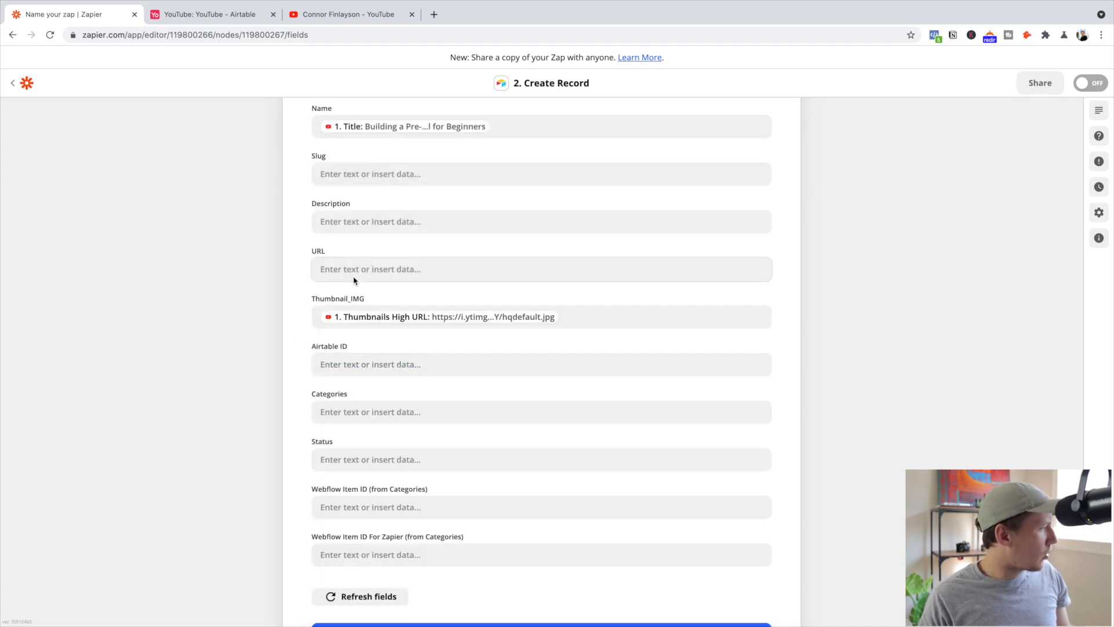
- Map the record's URL field to the Youtube.com URL and its Description field to the Description from the YouTube trigger
click(351, 268)
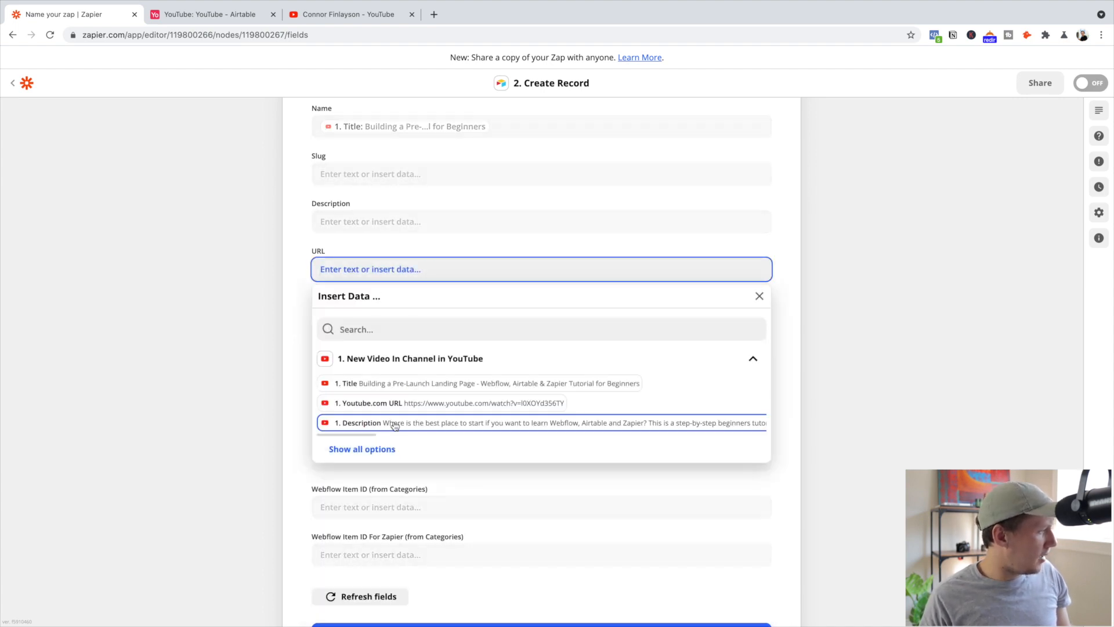
click(426, 406)
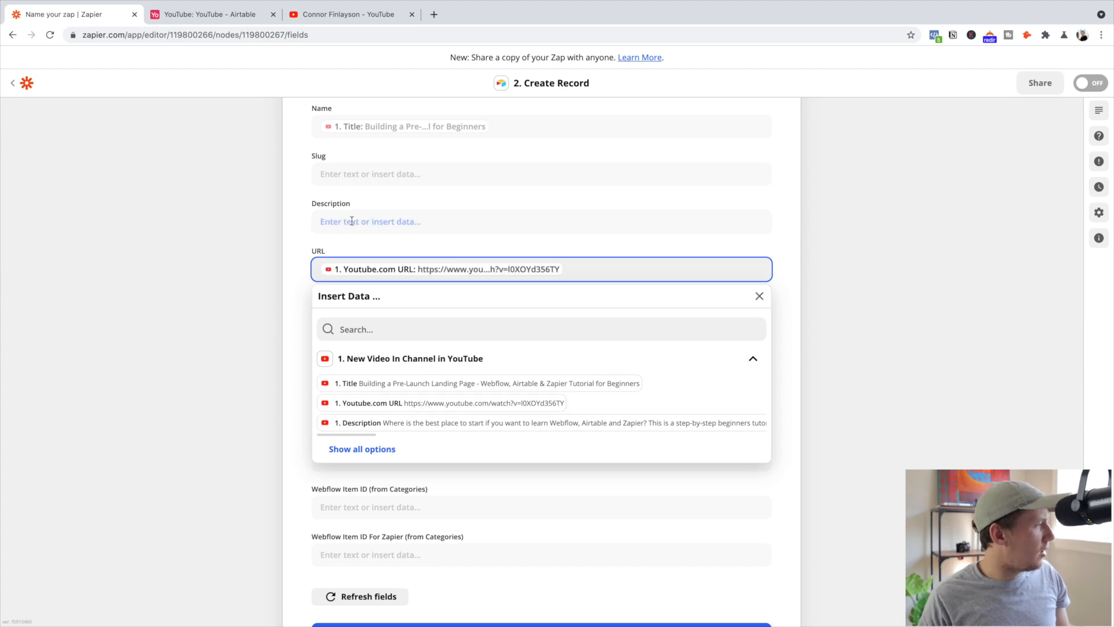
click(350, 221)
click(391, 378)
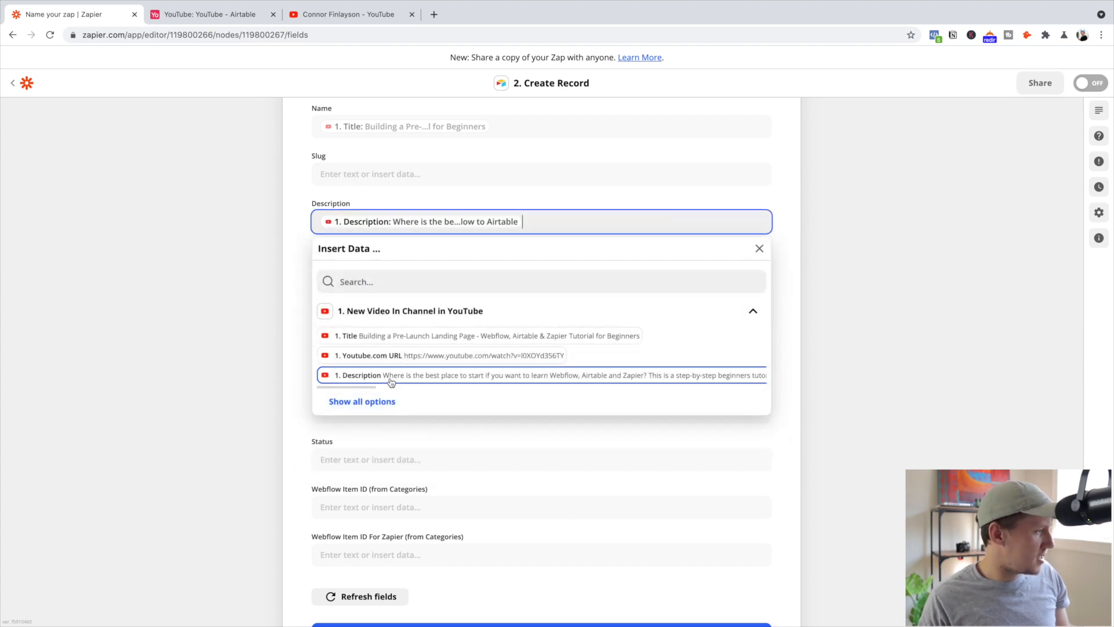
click(189, 267)
- Set the Status field of the Airtable record to Needs Review
scroll(189, 267, down, 2)
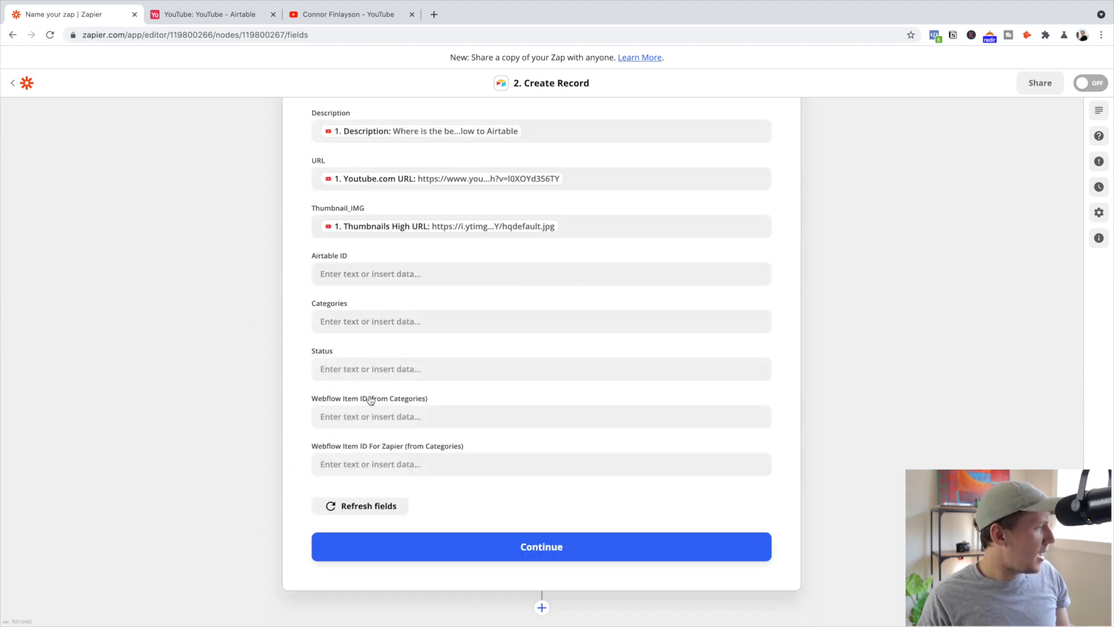
click(366, 368)
text(Needs Review)
key(Escape)
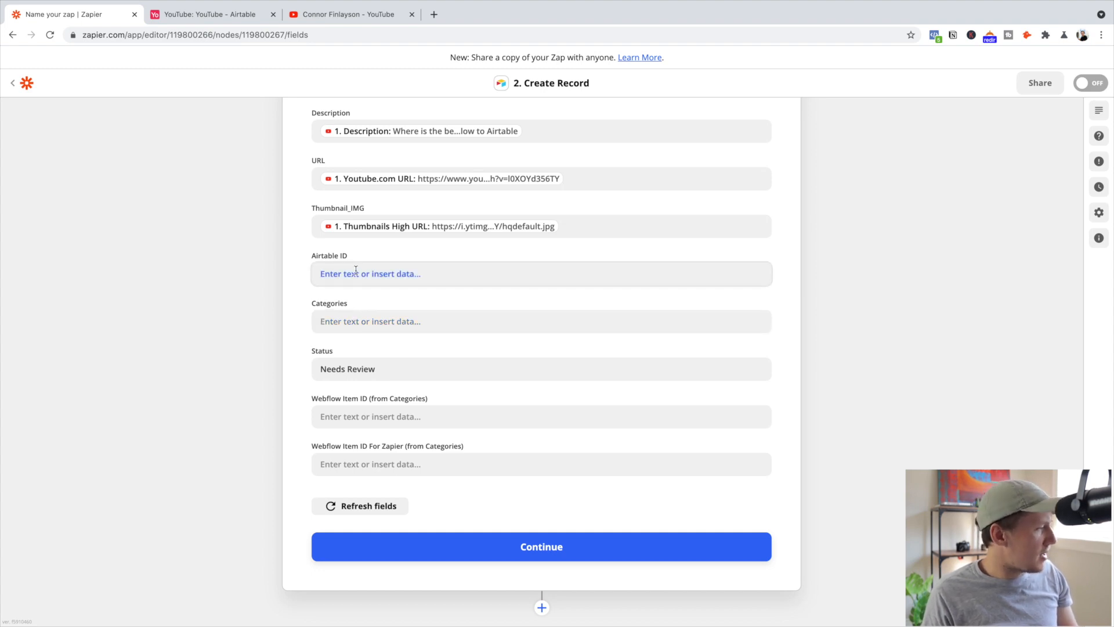
- Review the mapped fields, continue to the test stage and run the test that sends the record to Airtable
scroll(409, 272, up, 4)
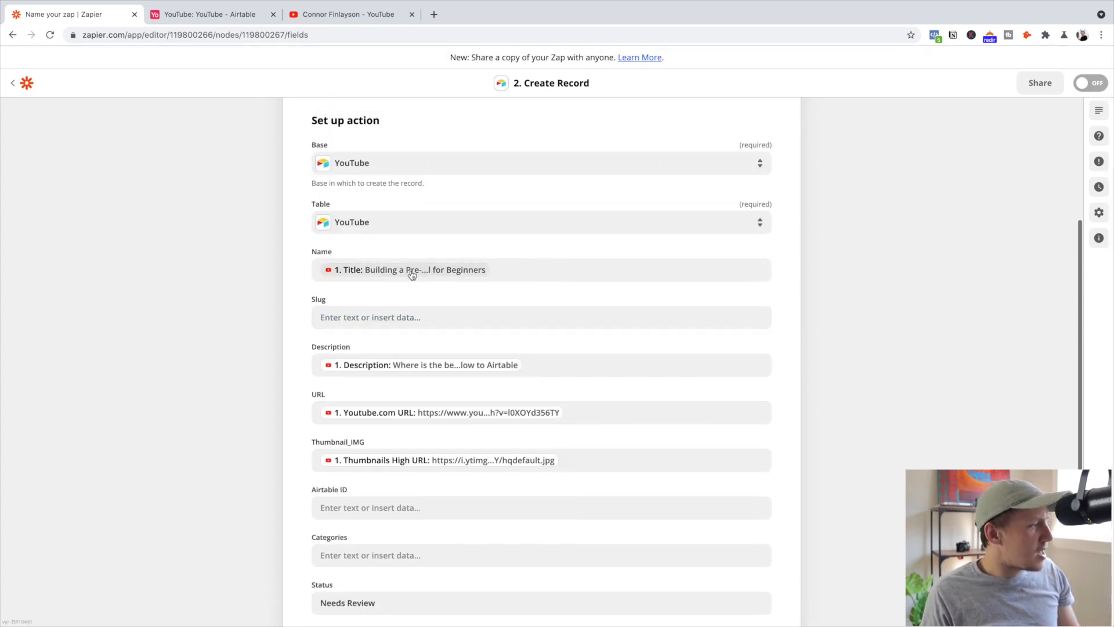
scroll(412, 275, down, 4)
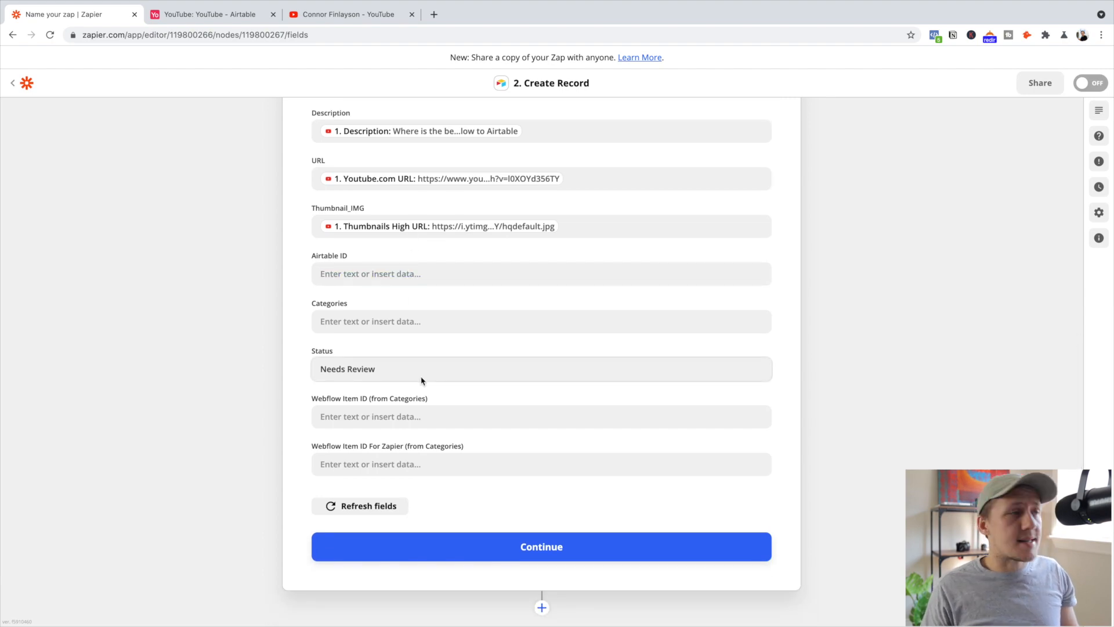
click(621, 547)
click(717, 613)
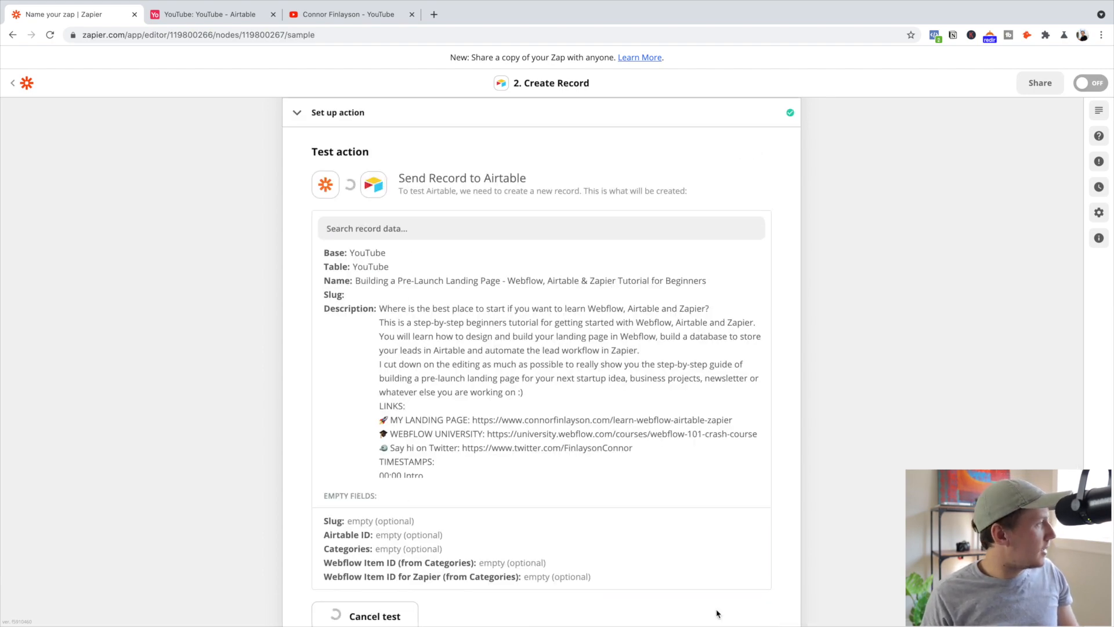
- Open the new Building a Pre-Launch Landing Page record in Airtable and check its status, thumbnail, description and URL
key(ctrl+Tab)
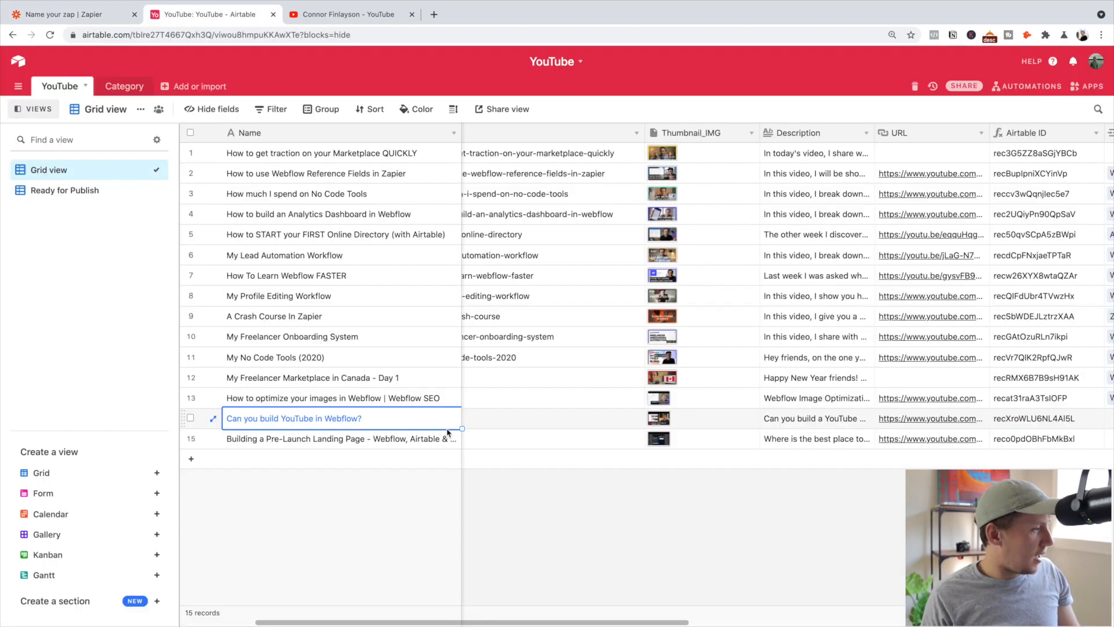
click(383, 440)
key(space)
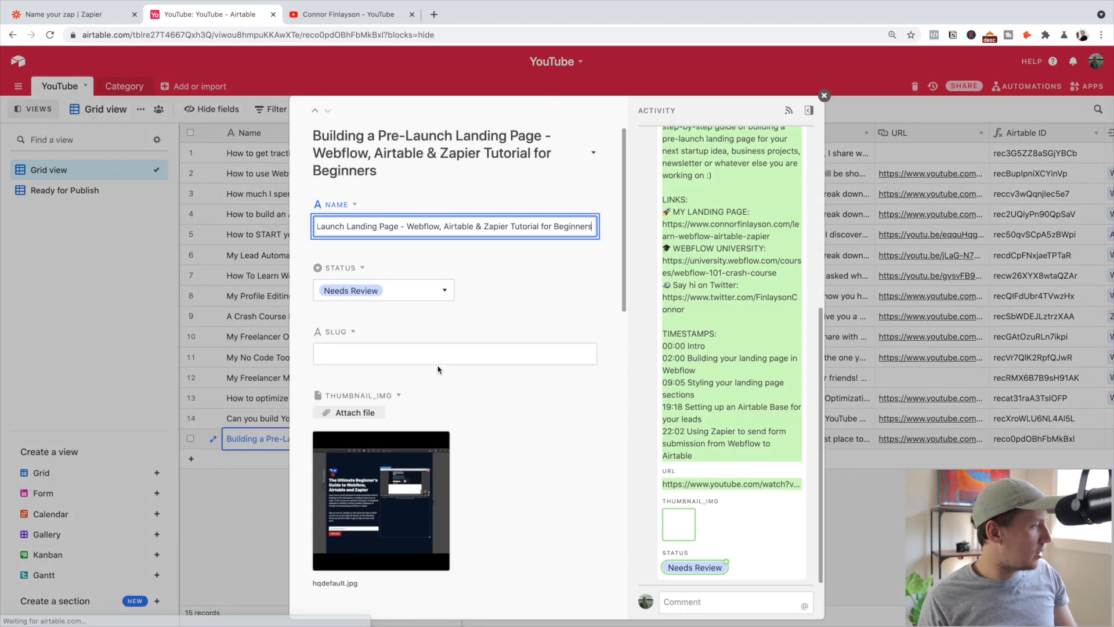
scroll(439, 369, down, 2)
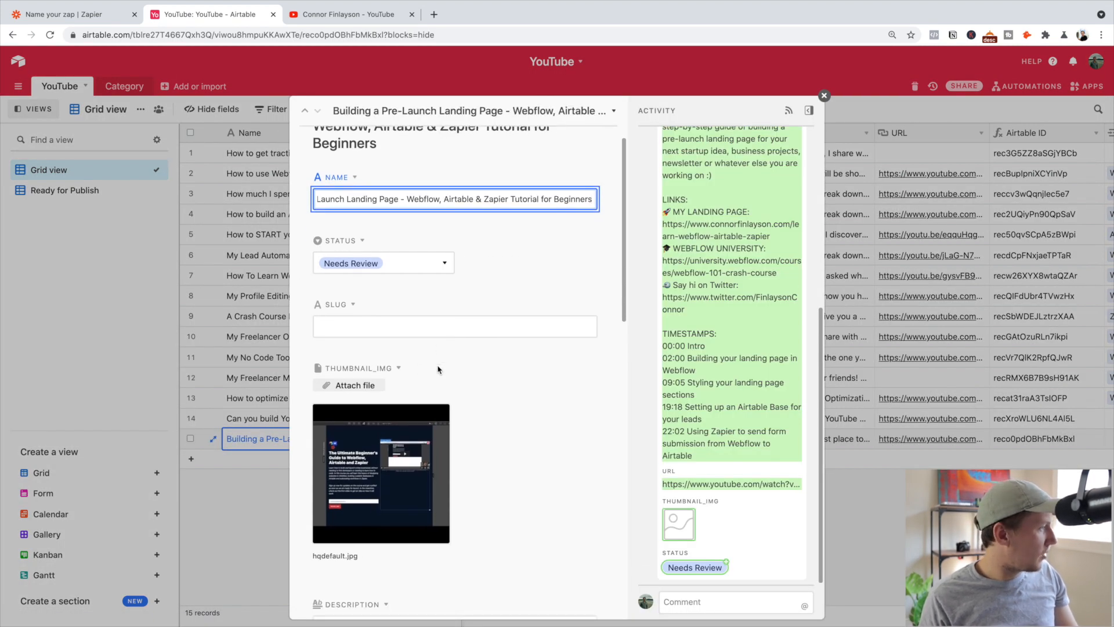
scroll(440, 368, up, 2)
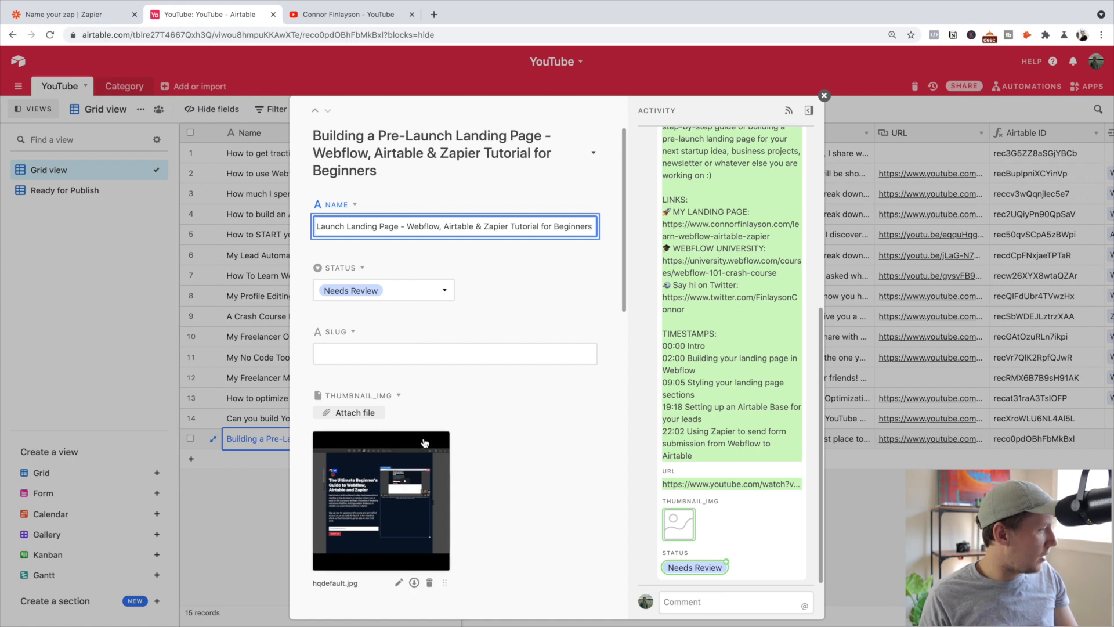
scroll(424, 442, down, 2)
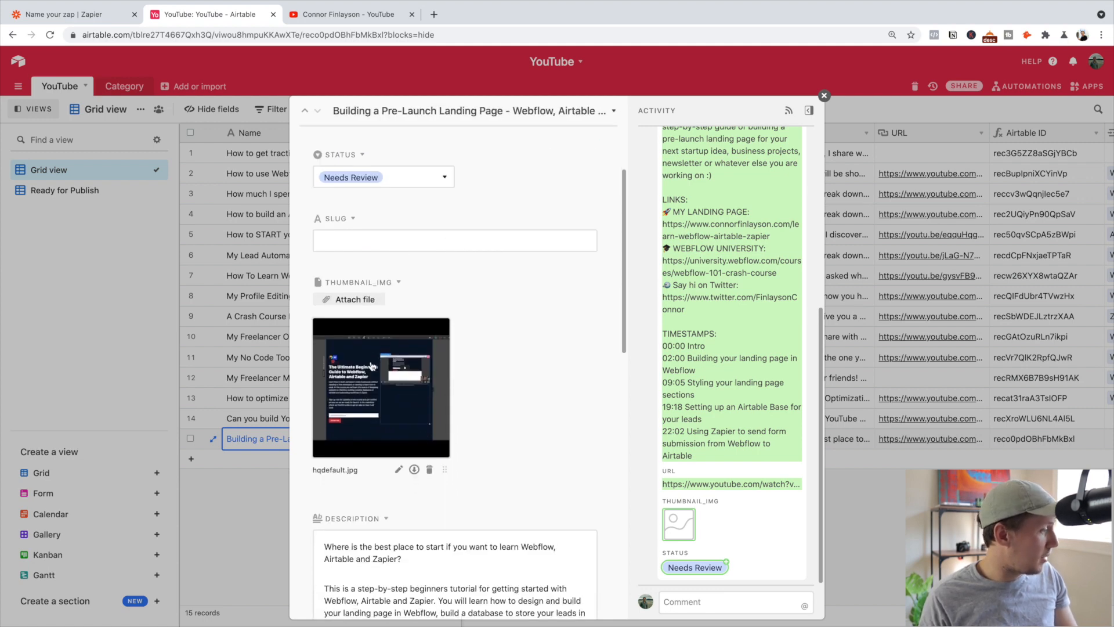
scroll(373, 363, down, 6)
scroll(370, 363, down, 1)
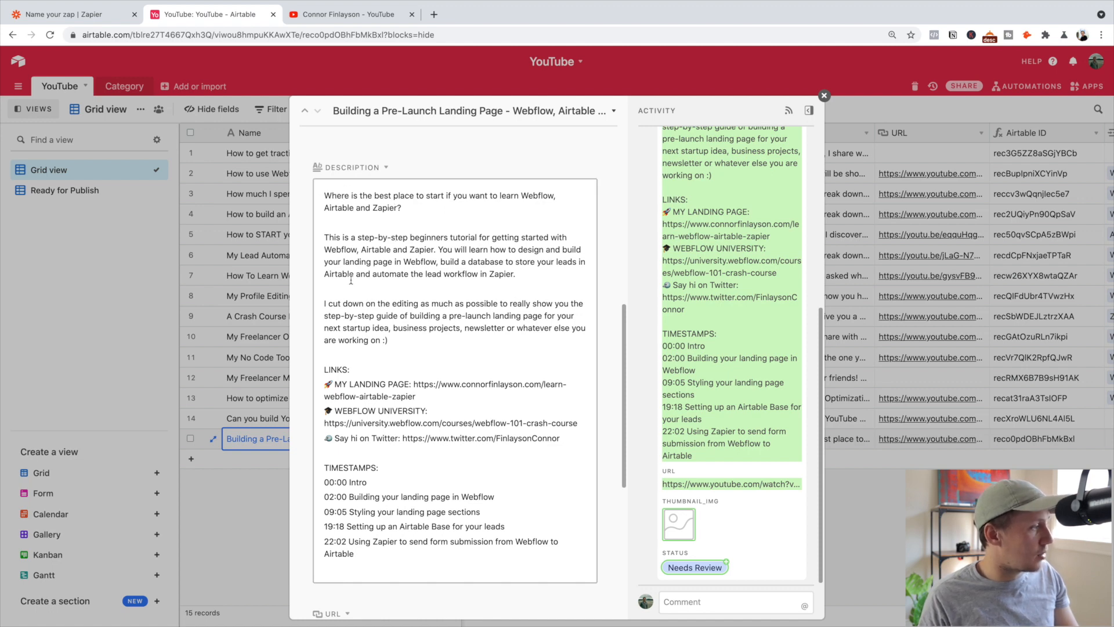
scroll(393, 350, down, 6)
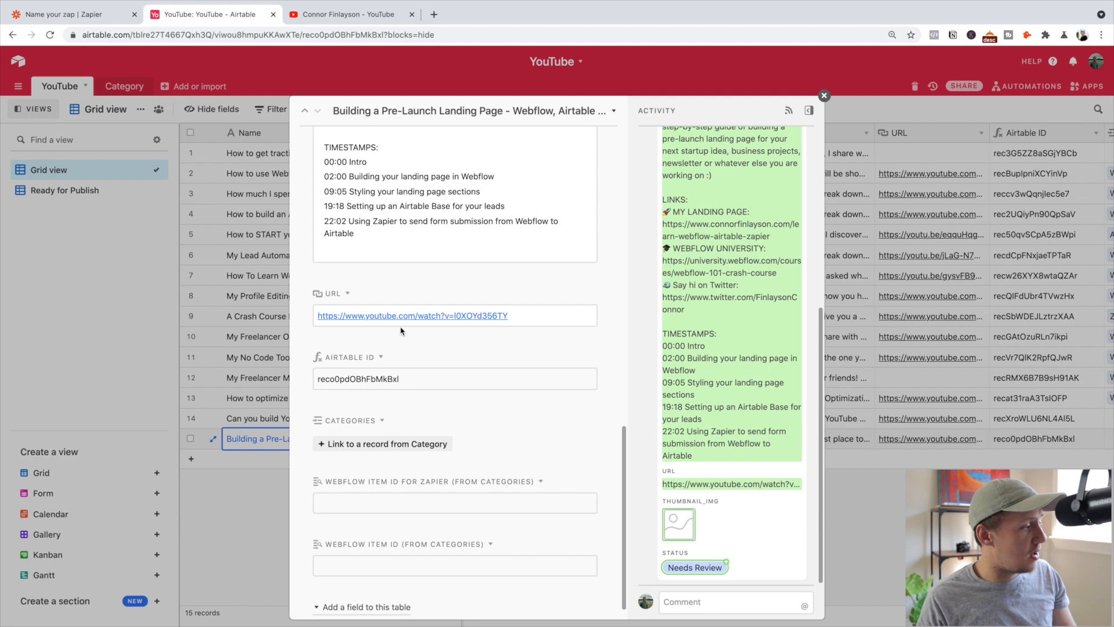
scroll(400, 331, down, 1)
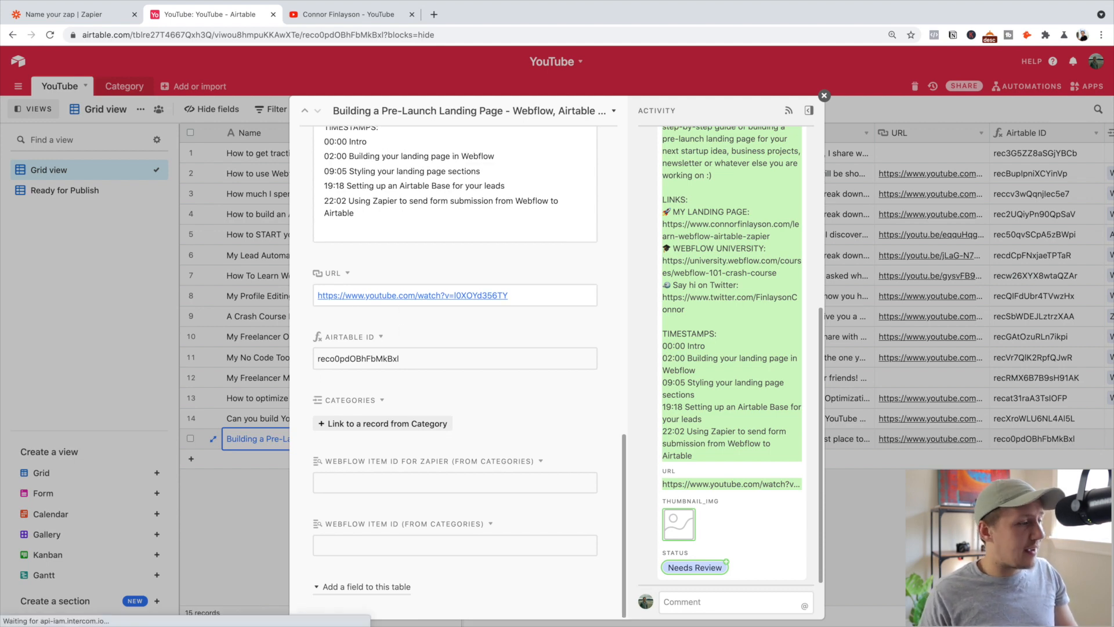
click(837, 378)
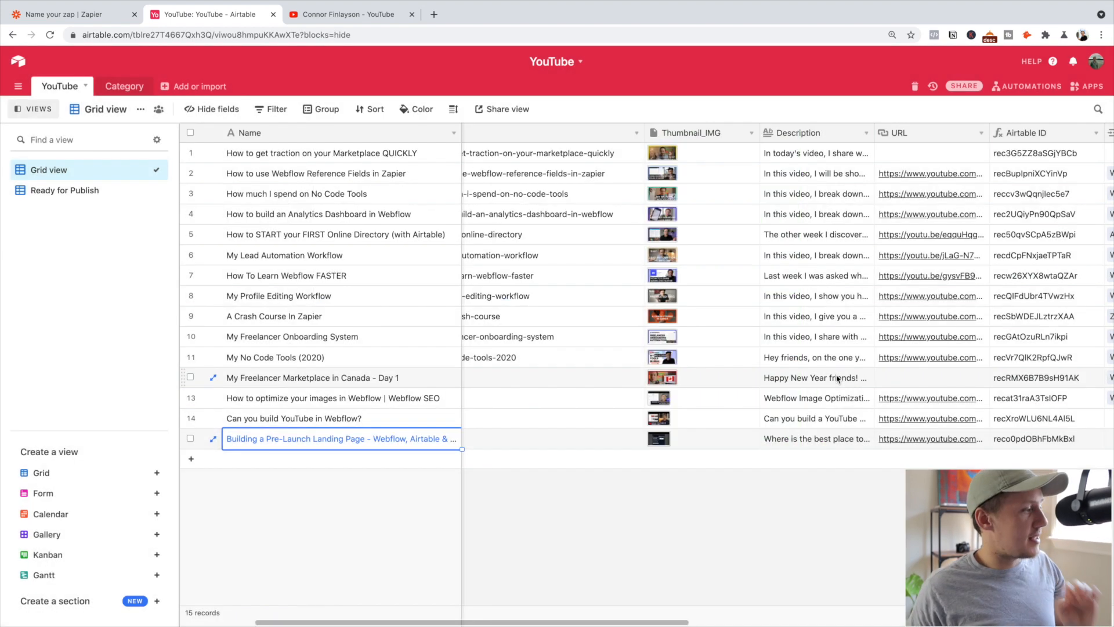
- Return to Zapier and name the Zap "CF.com - New Video is added to Airtable"
key(ctrl+shift+Tab)
scroll(433, 267, up, 5)
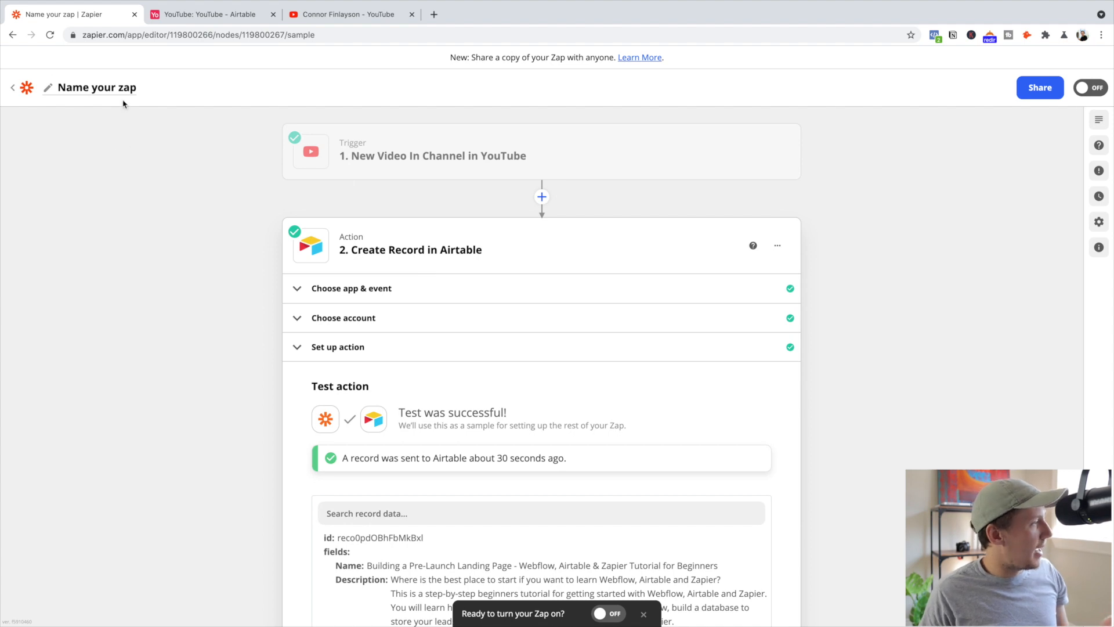
click(103, 88)
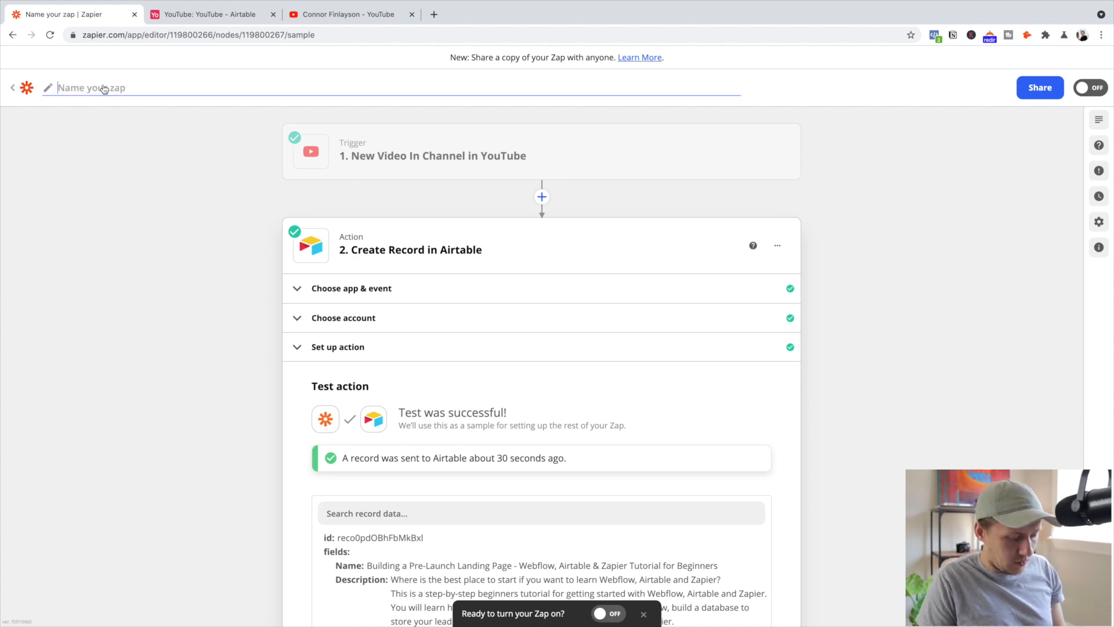
click(103, 88)
text(CF.com -)
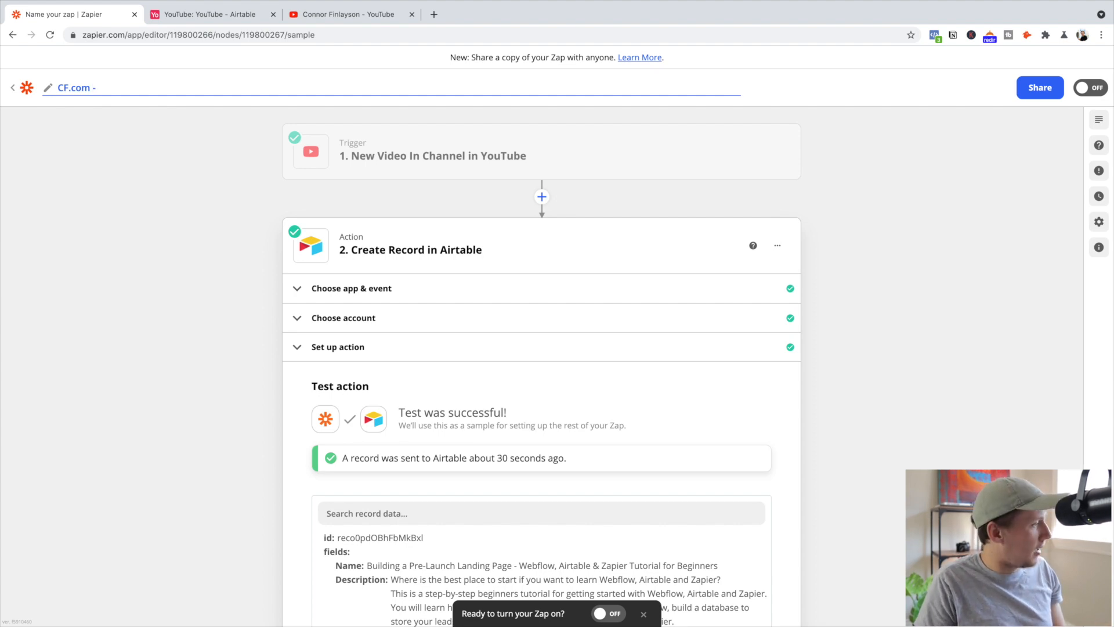
text( New )
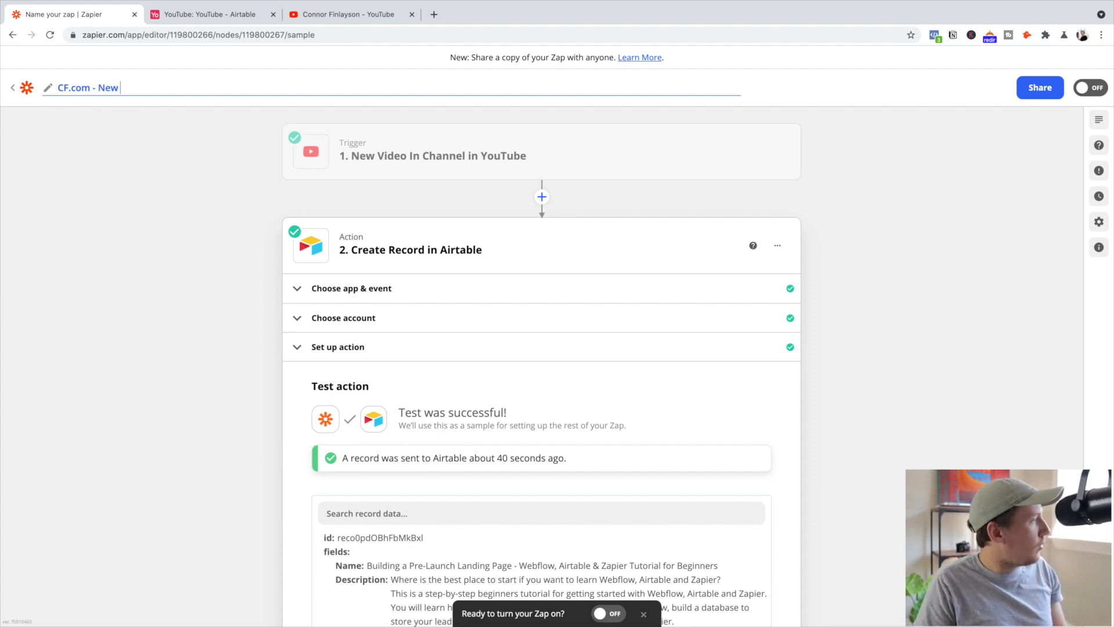
text(Video is added)
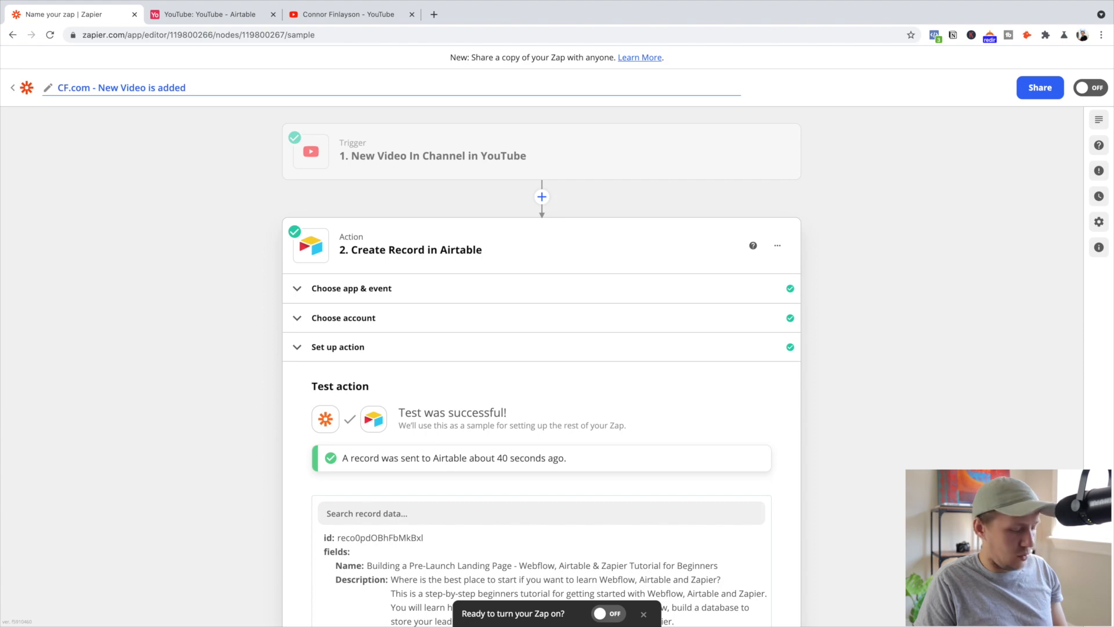
text( to Airtable)
key(Return)
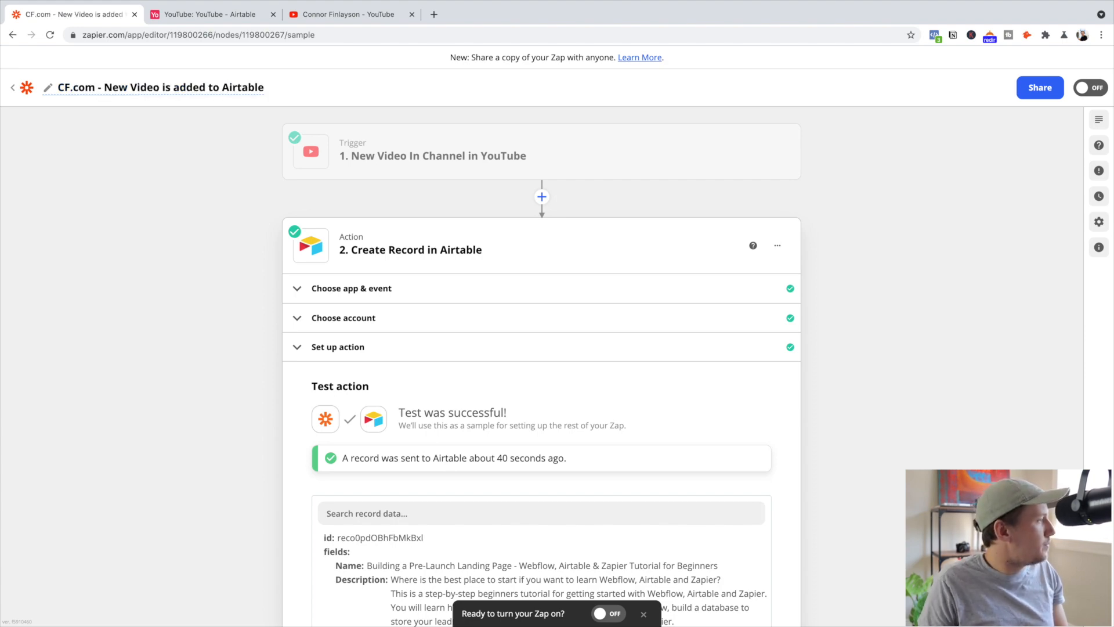
- In Airtable, link the Building a Pre-Launch Landing Page record to the Webflow, Airtable and Zapier categories and check its Webflow item IDs
click(232, 14)
scroll(887, 364, right, 5)
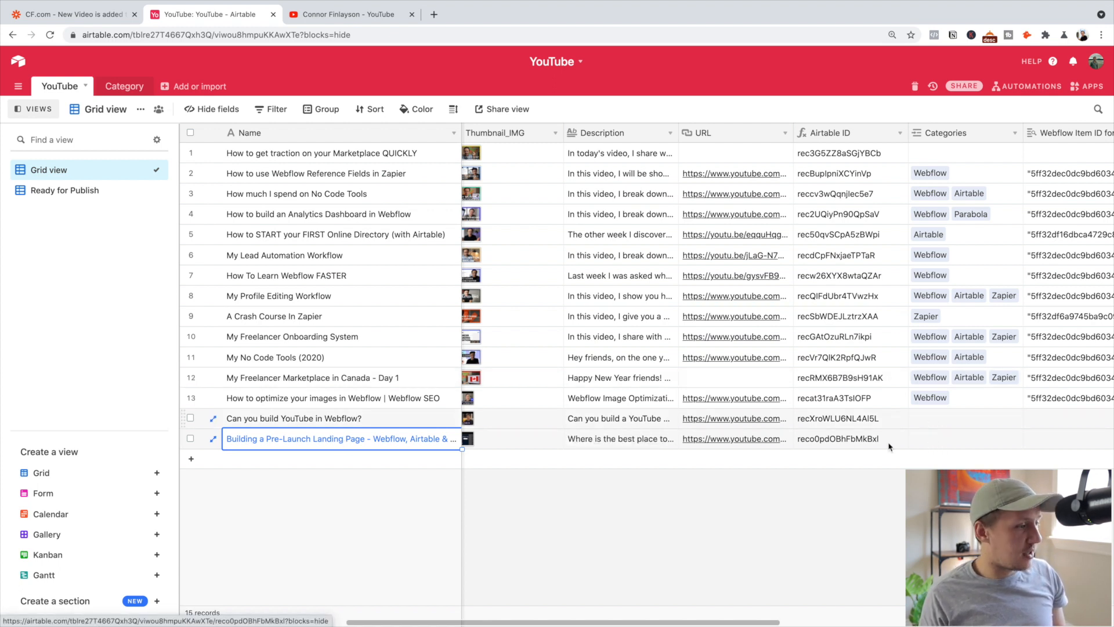
click(919, 443)
click(919, 442)
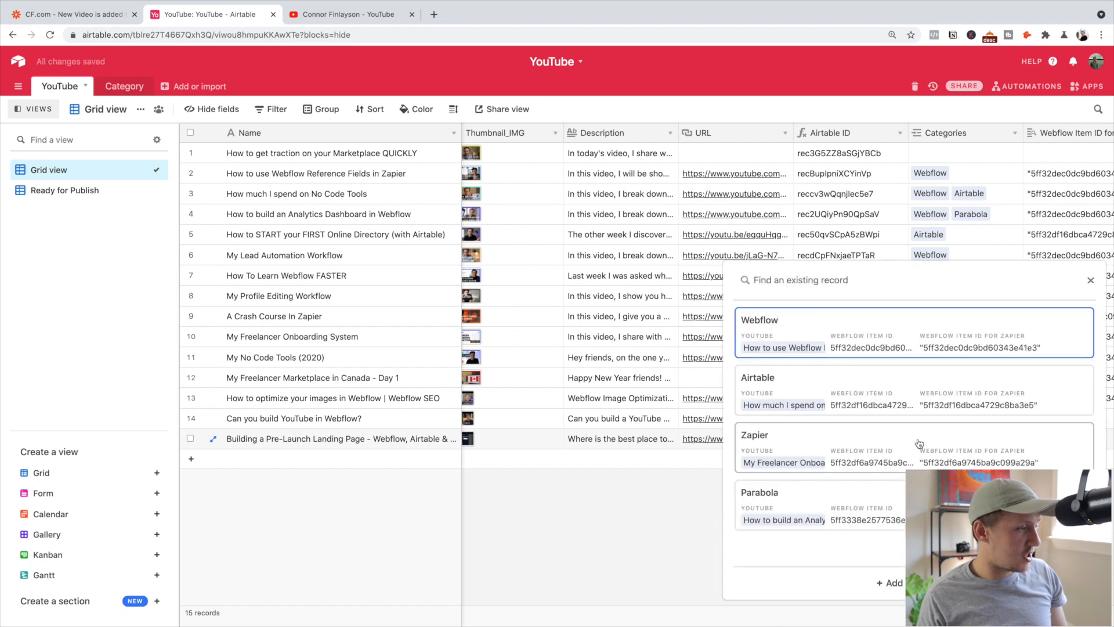
click(765, 323)
scroll(816, 464, right, 5)
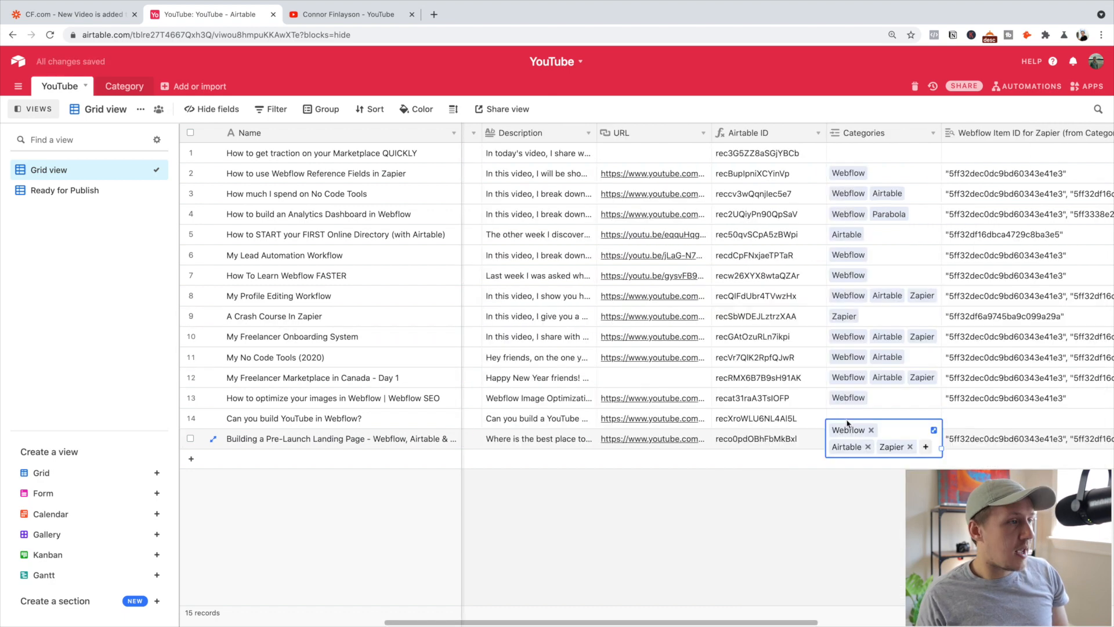
click(767, 440)
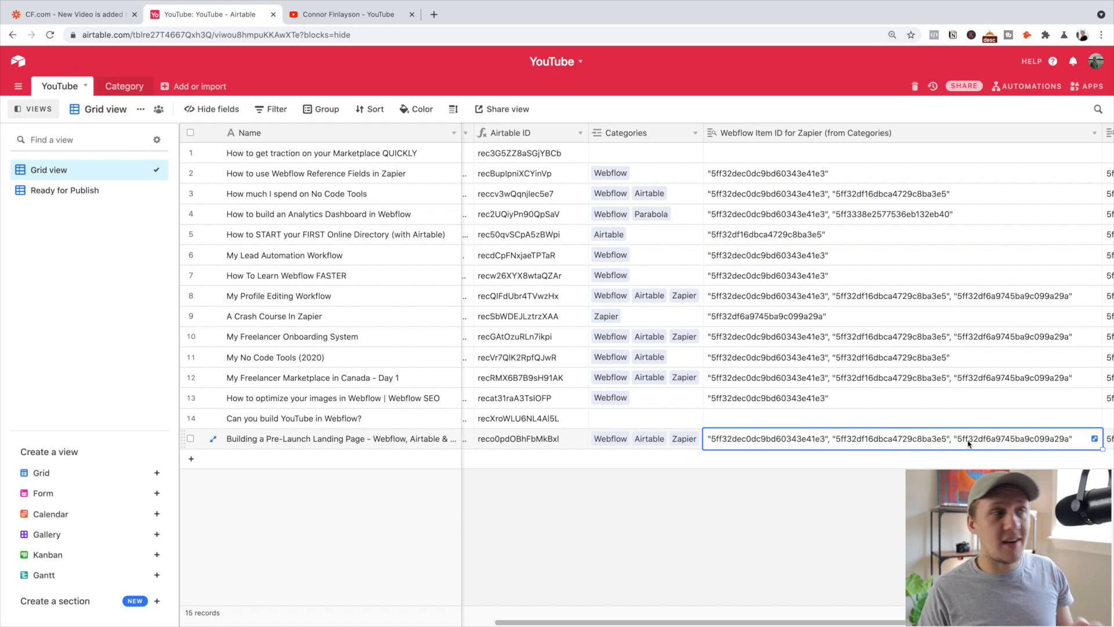
- Compare the Grid view with the Ready for Publish view and inspect the filter condition of the Ready for Publish view
scroll(899, 406, left, 10)
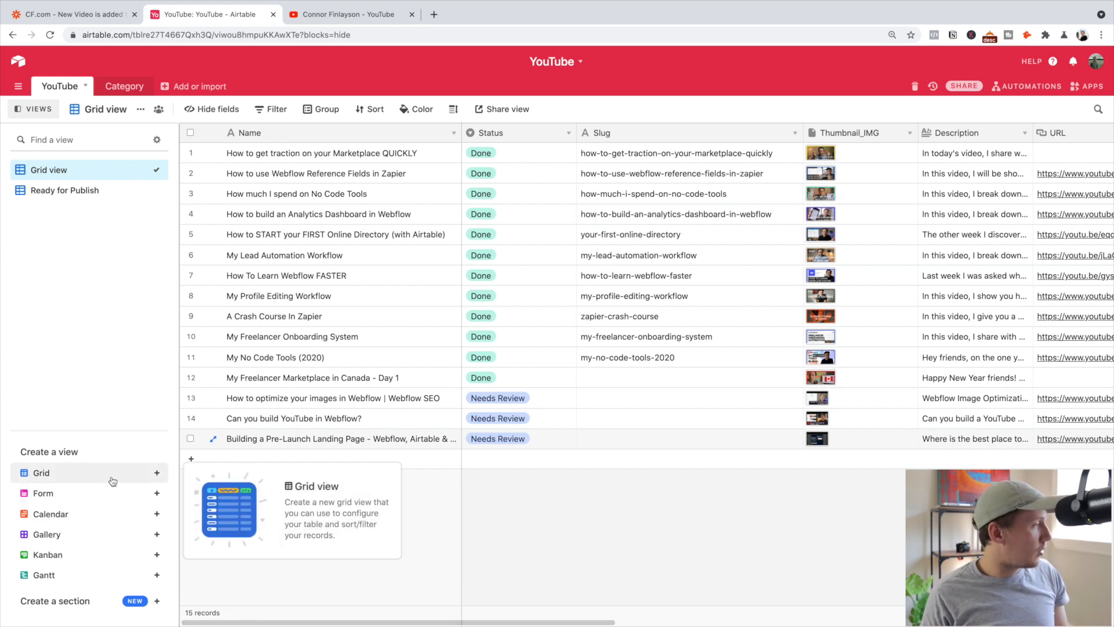
click(74, 192)
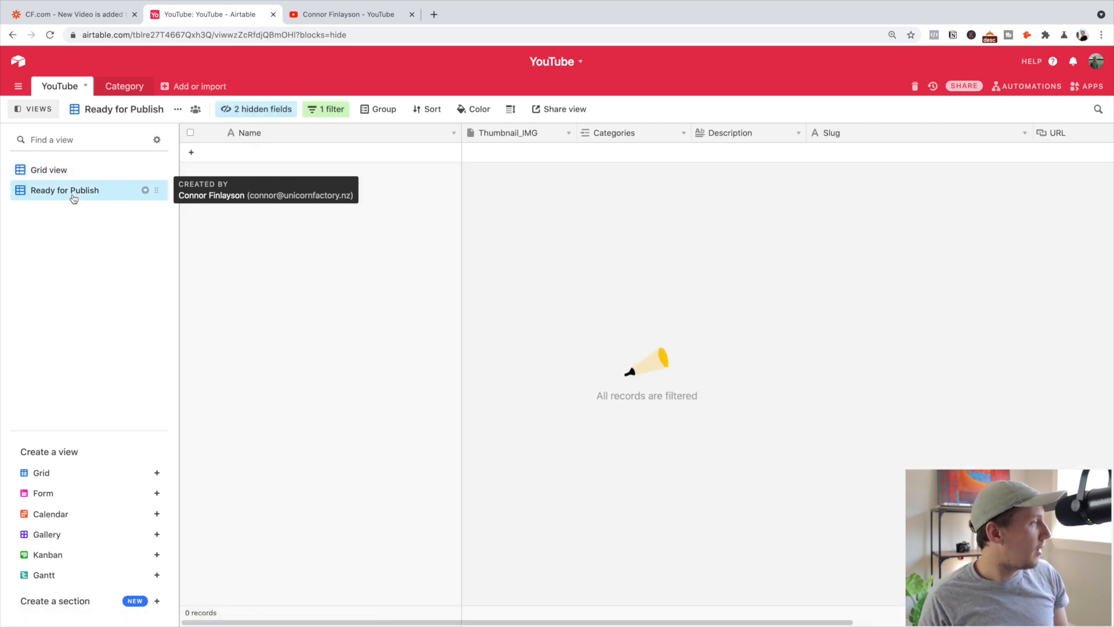
click(64, 170)
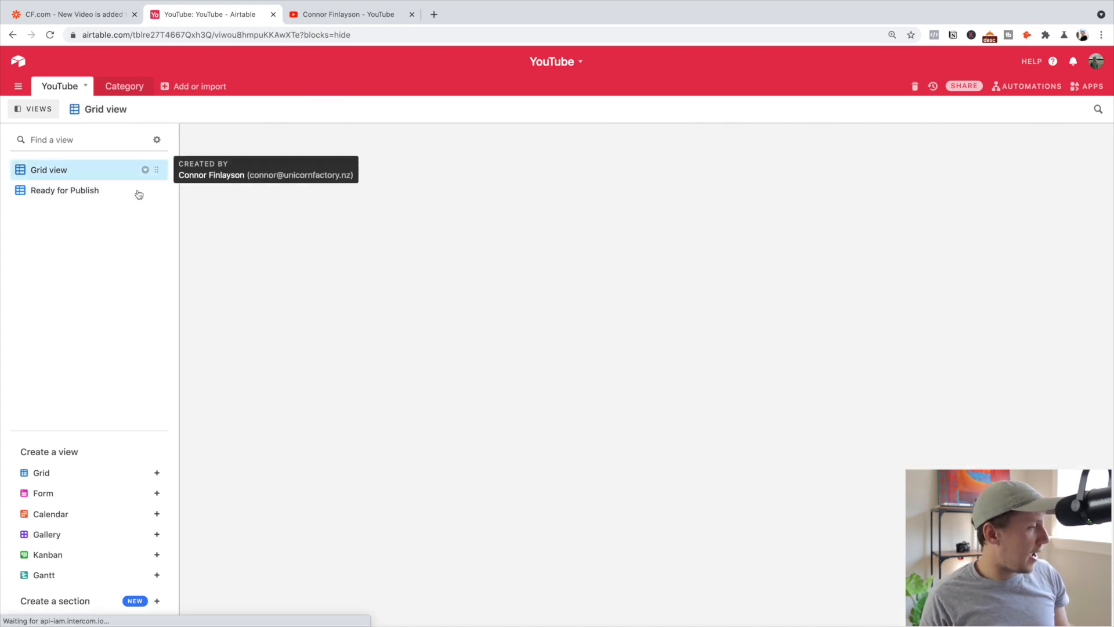
click(76, 196)
click(316, 112)
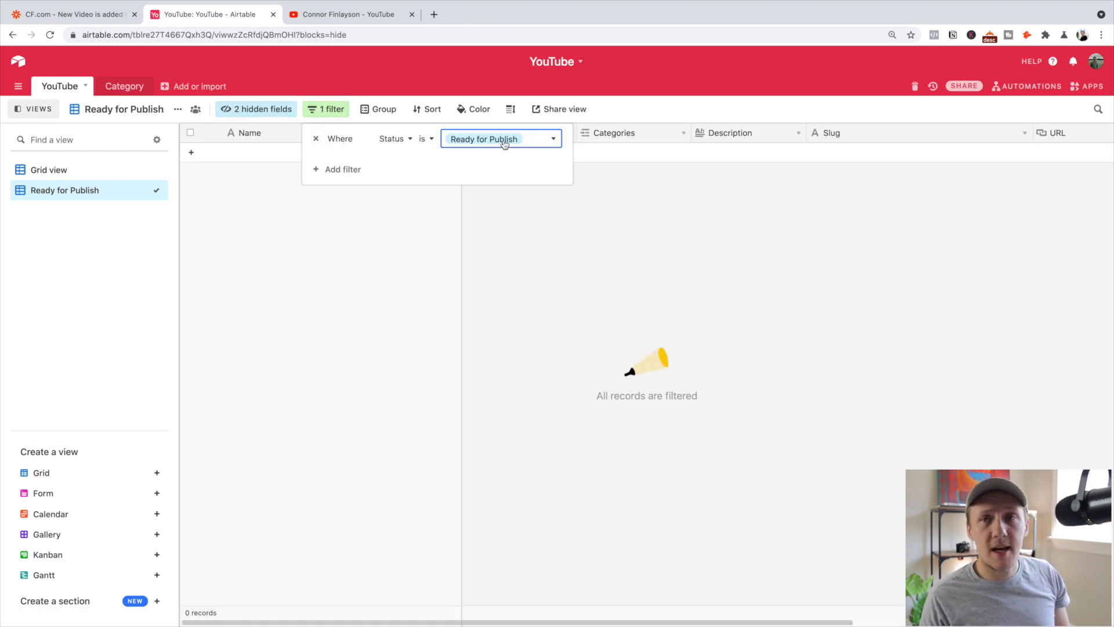
- In the Grid view, set the status of the Building a Pre-Launch Landing Page record to Ready for Publish
click(63, 170)
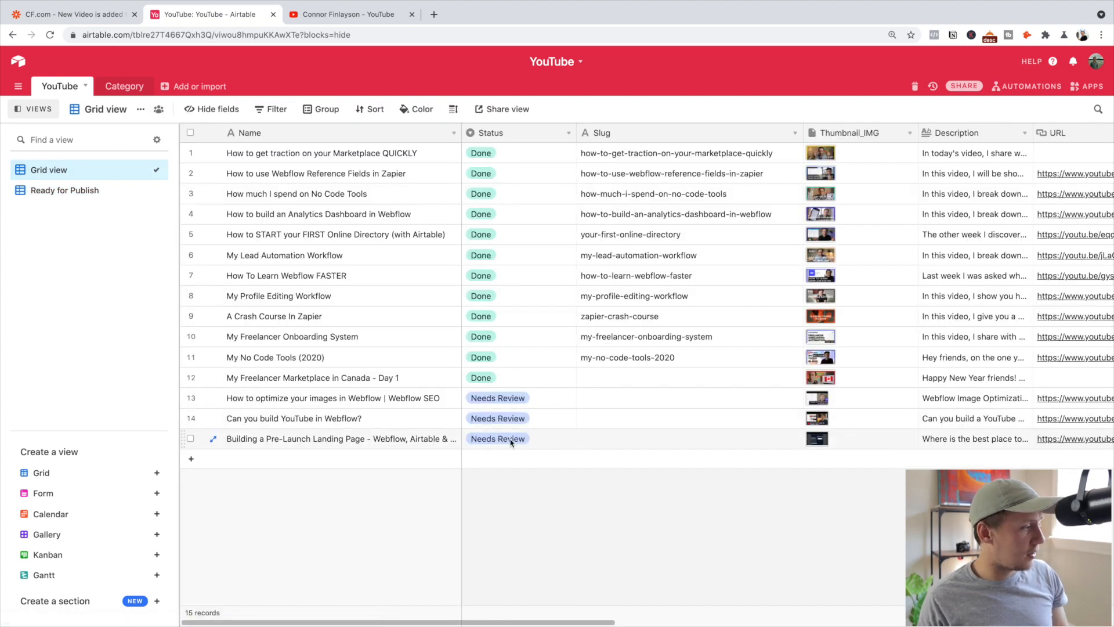
click(511, 440)
click(569, 438)
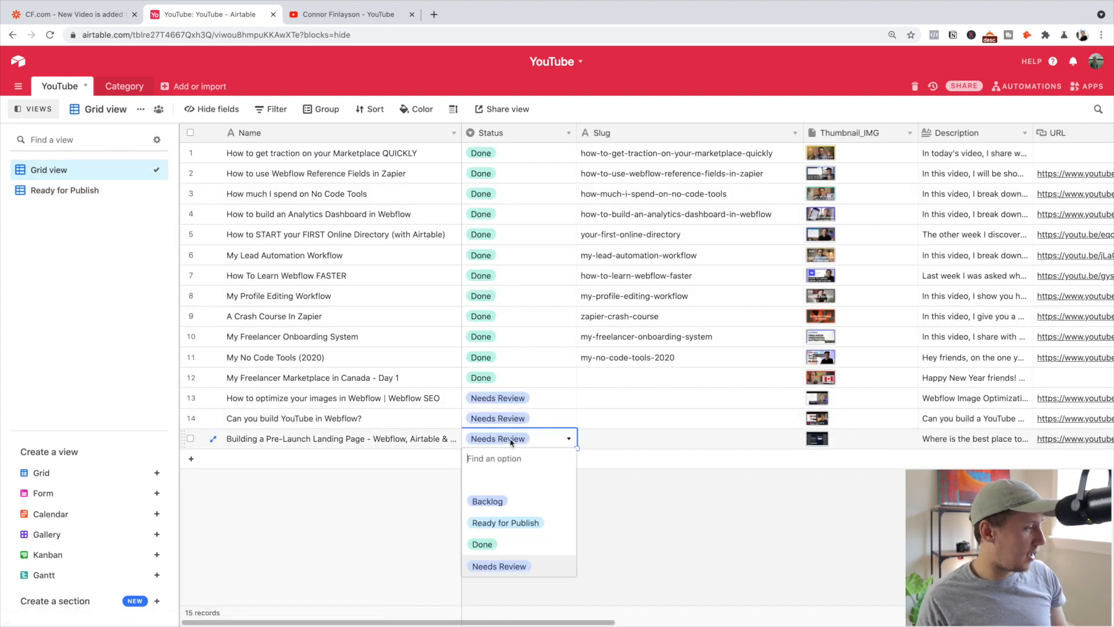
click(514, 524)
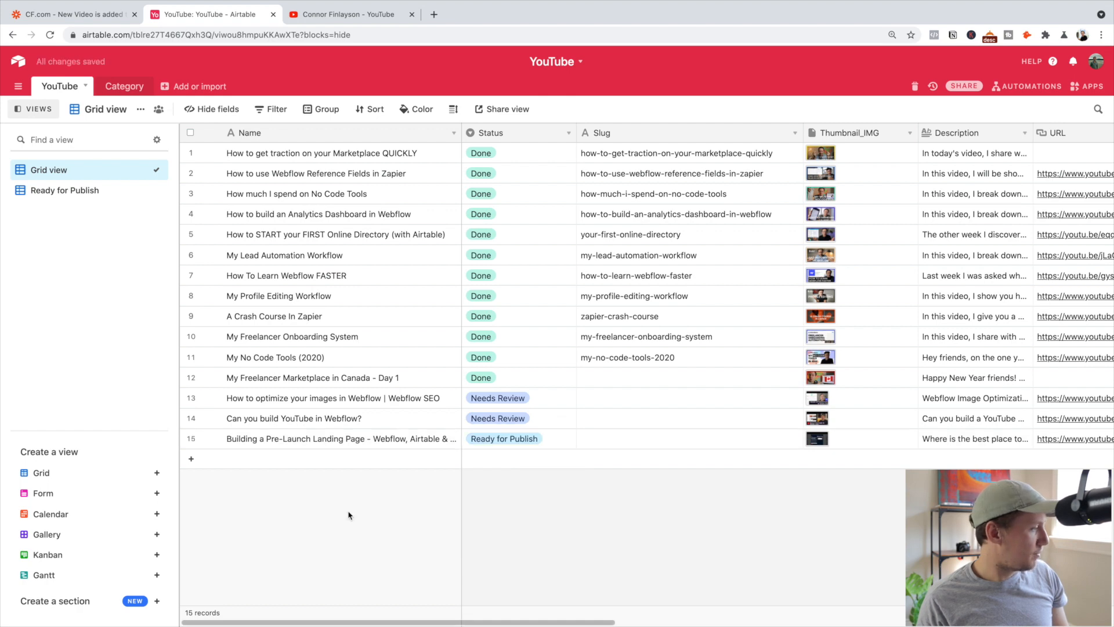
- Switch to Zapier and start a new Zap with Airtable's New Record in View as the trigger event
click(61, 12)
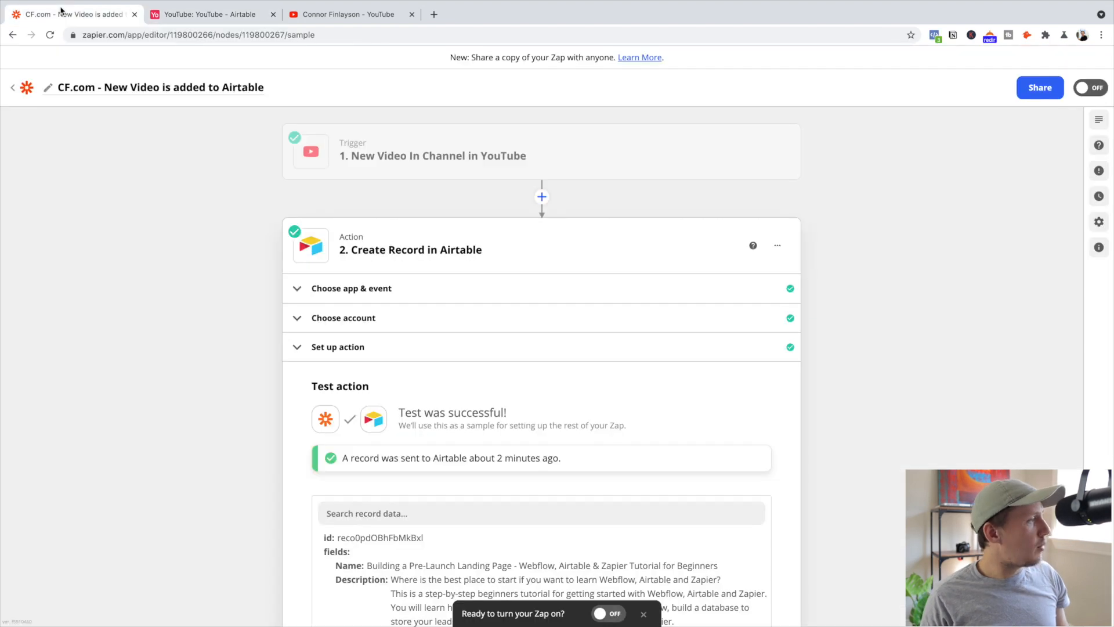
click(27, 89)
click(605, 208)
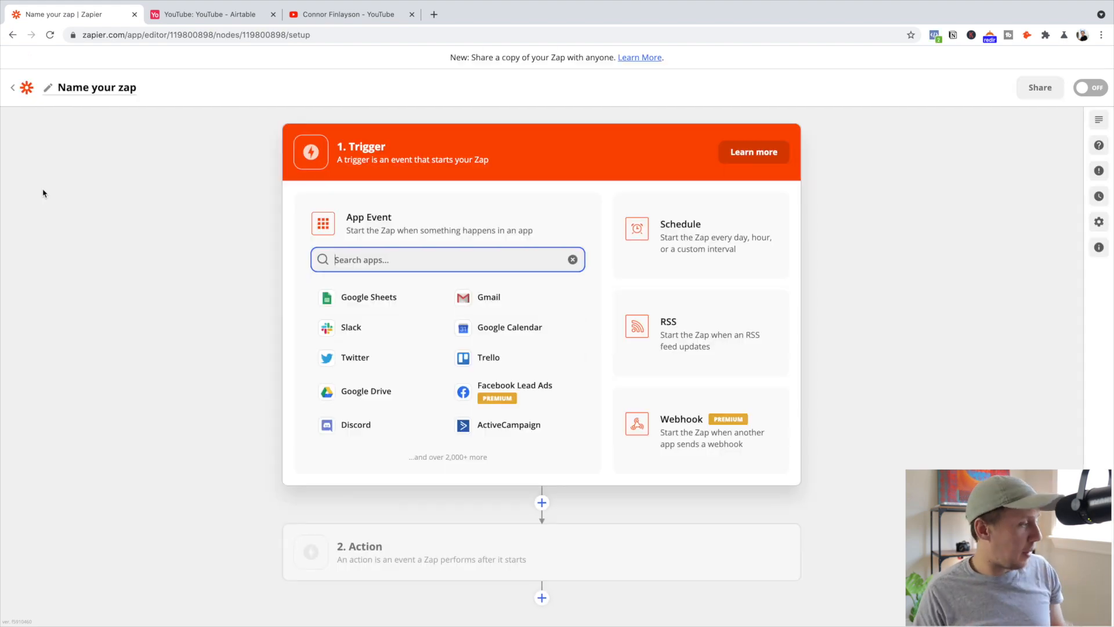
text(Airtable)
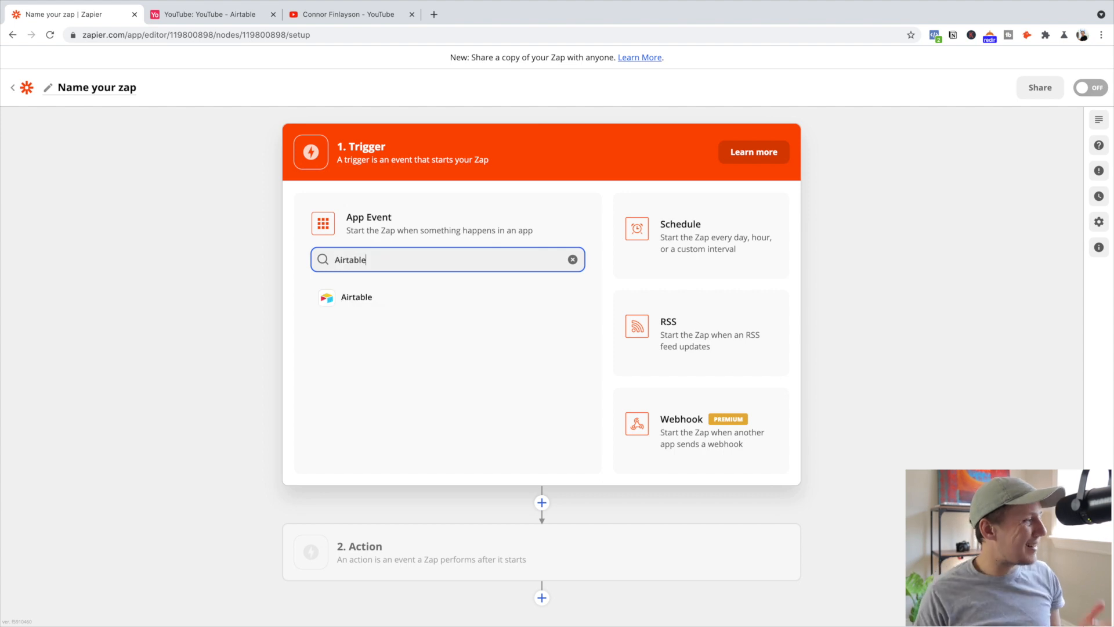
click(430, 302)
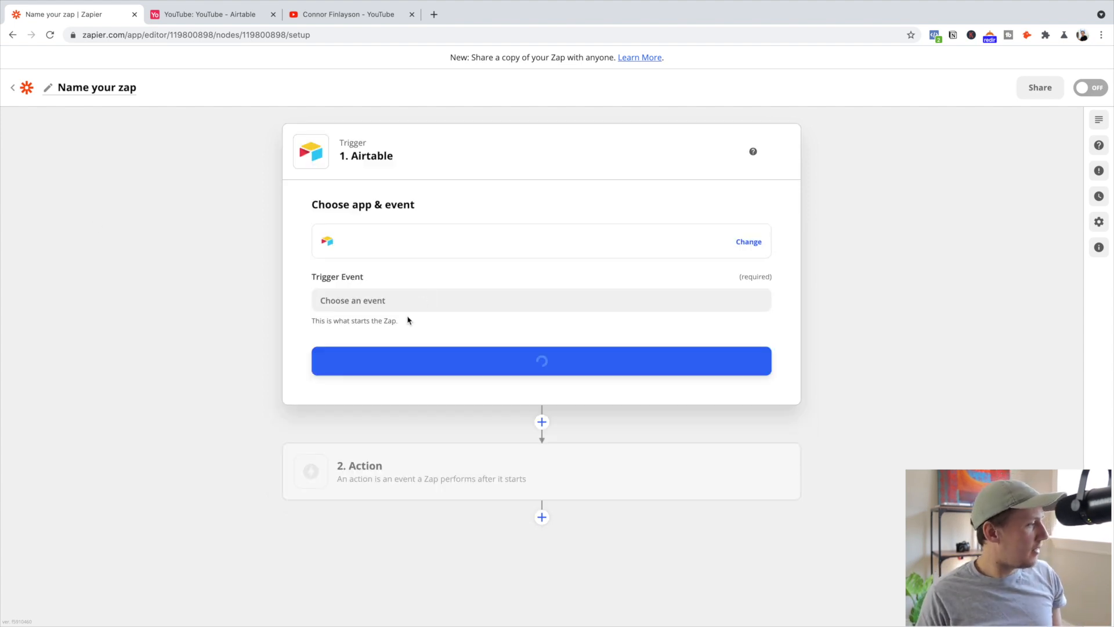
click(388, 293)
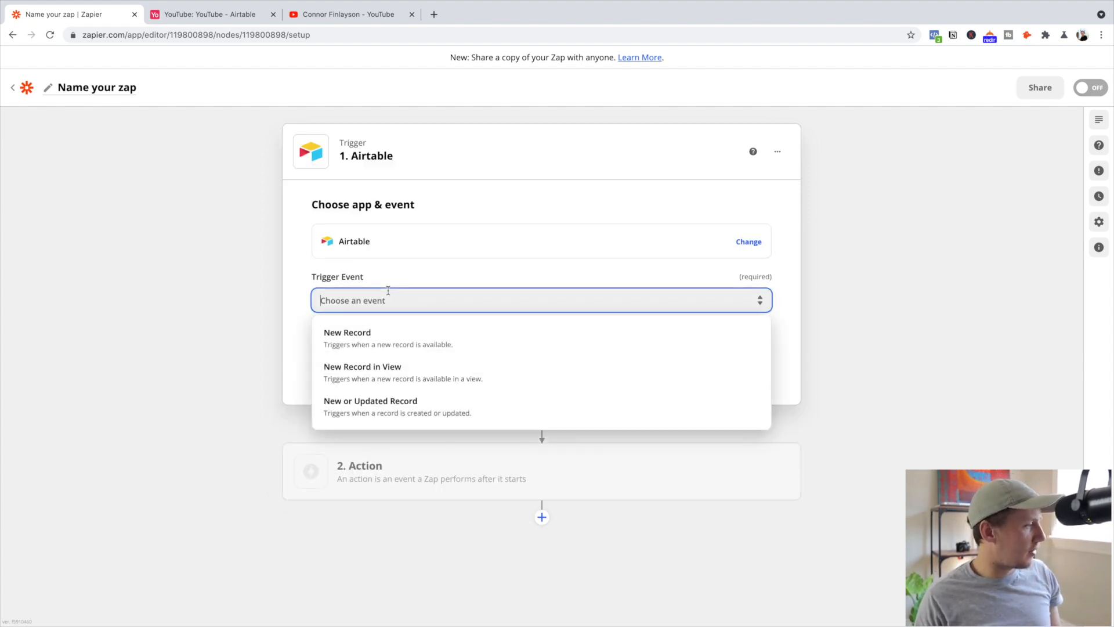
click(398, 376)
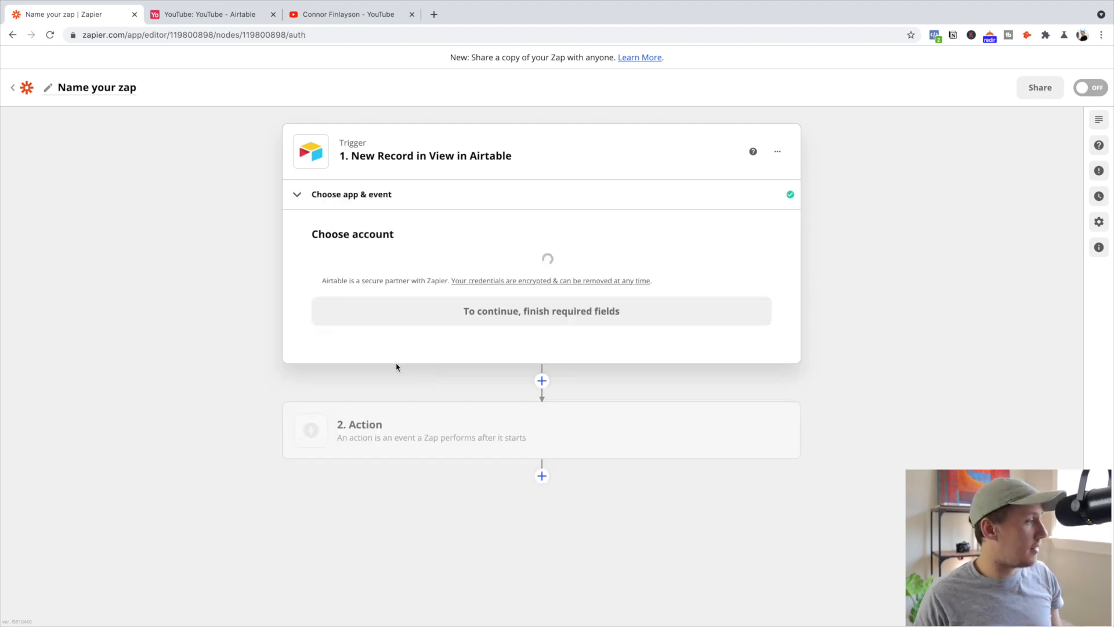
- Set the trigger to the YouTube base, YouTube table and Ready for Publish view, and test it
click(412, 279)
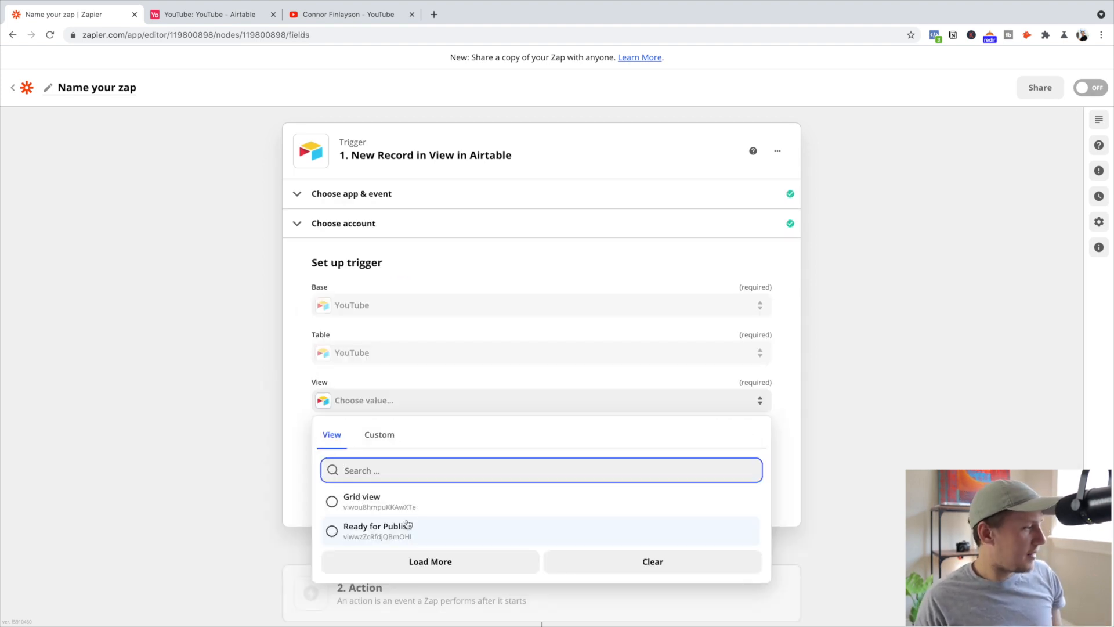
click(408, 525)
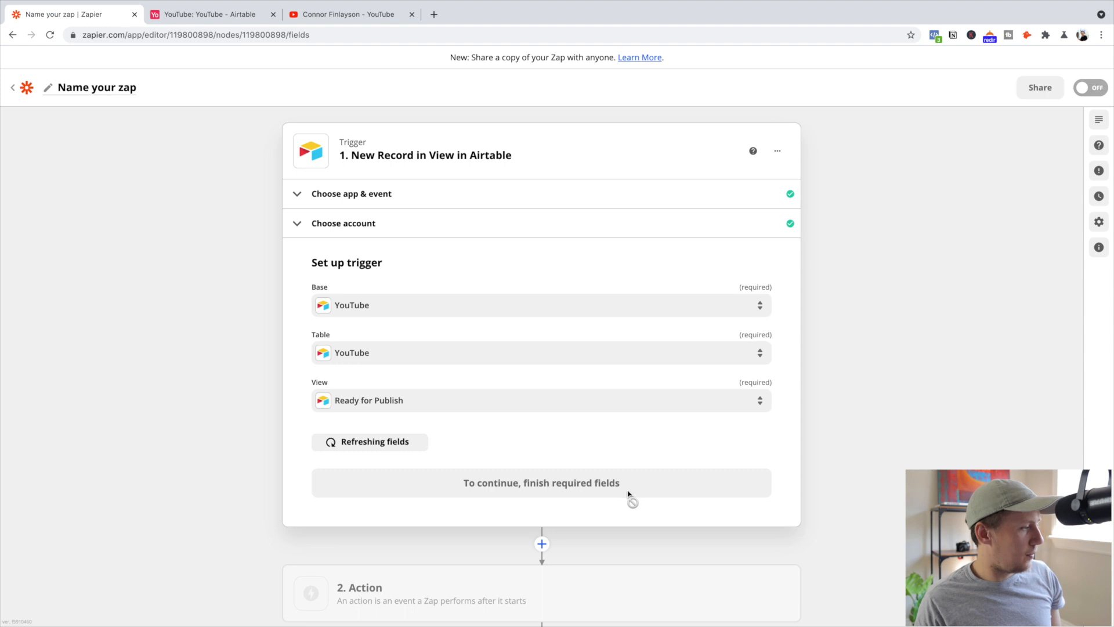
click(641, 490)
click(553, 468)
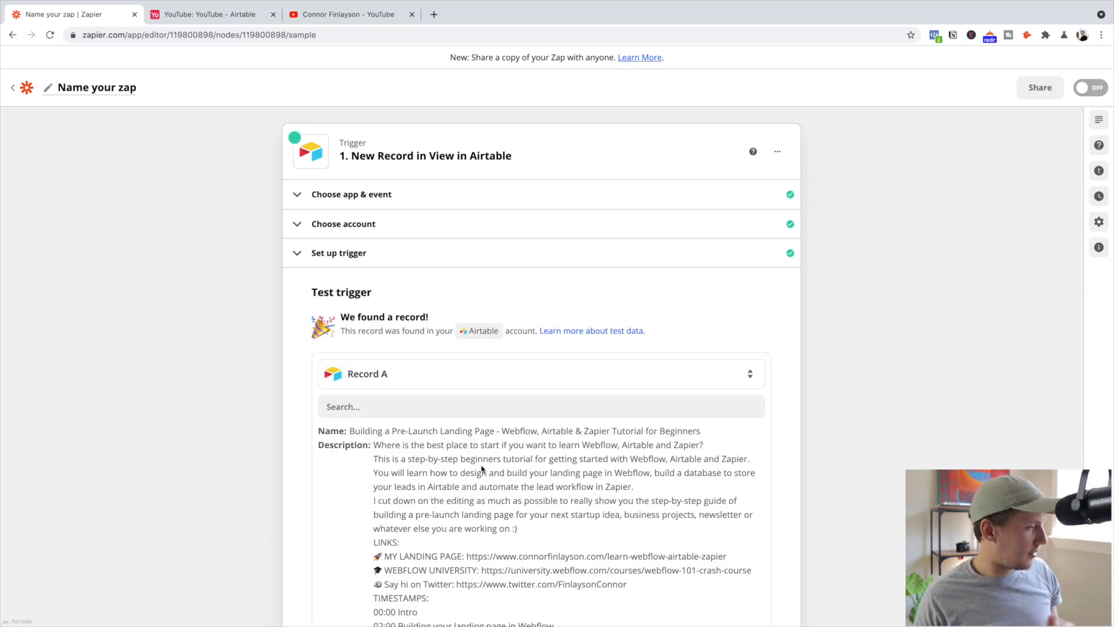
scroll(316, 447, down, 5)
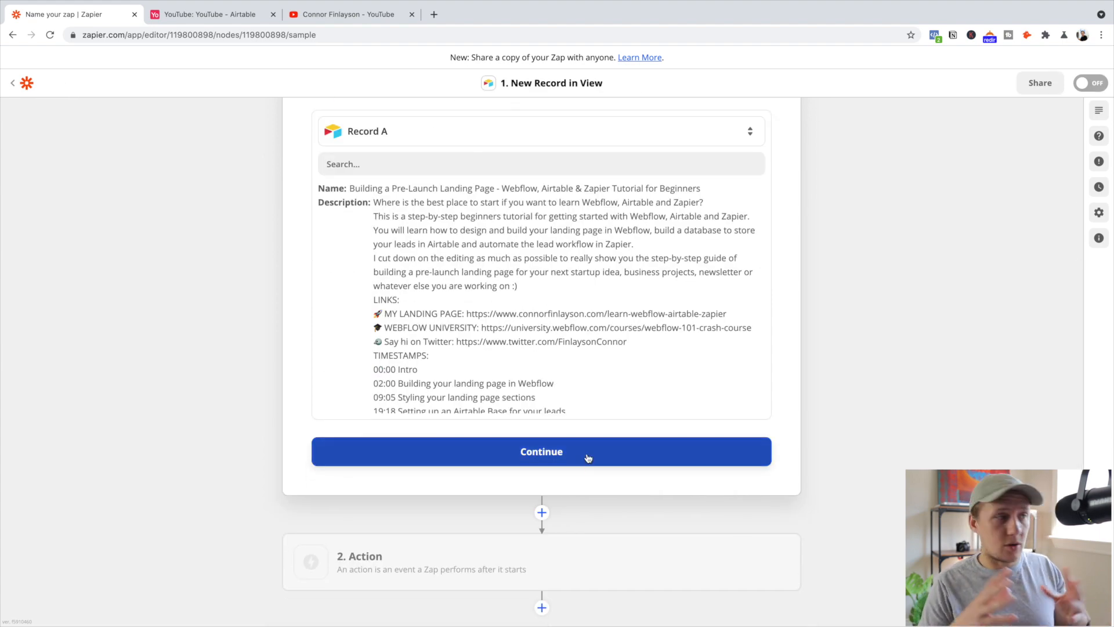
click(589, 458)
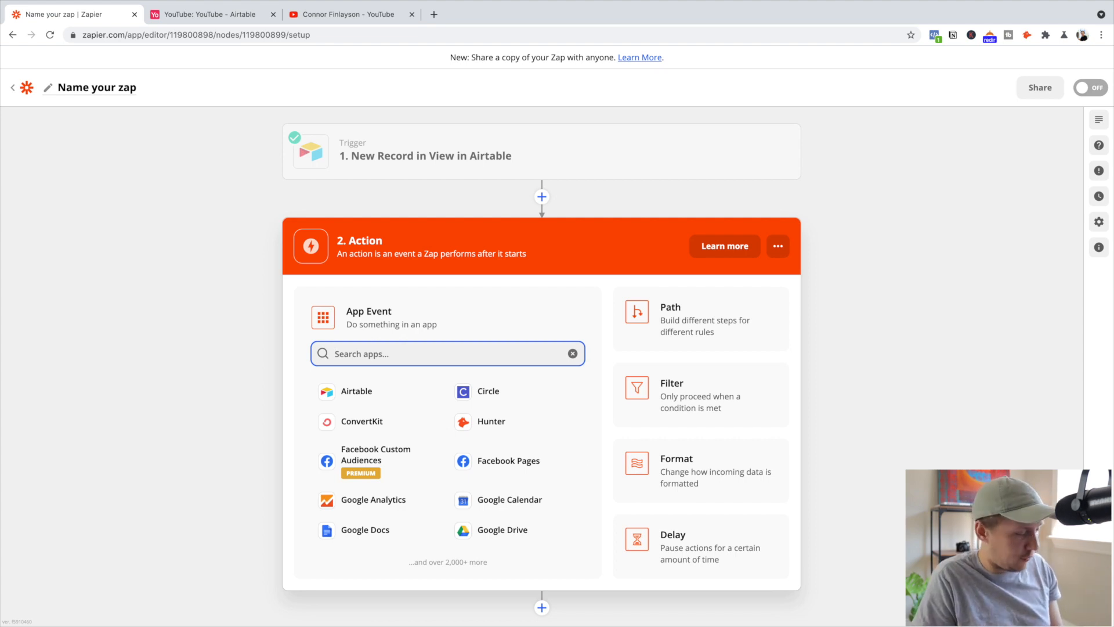
- Add a Webflow action with the Create Live Item event, using the UF Webflow Account
text(webflow)
click(385, 393)
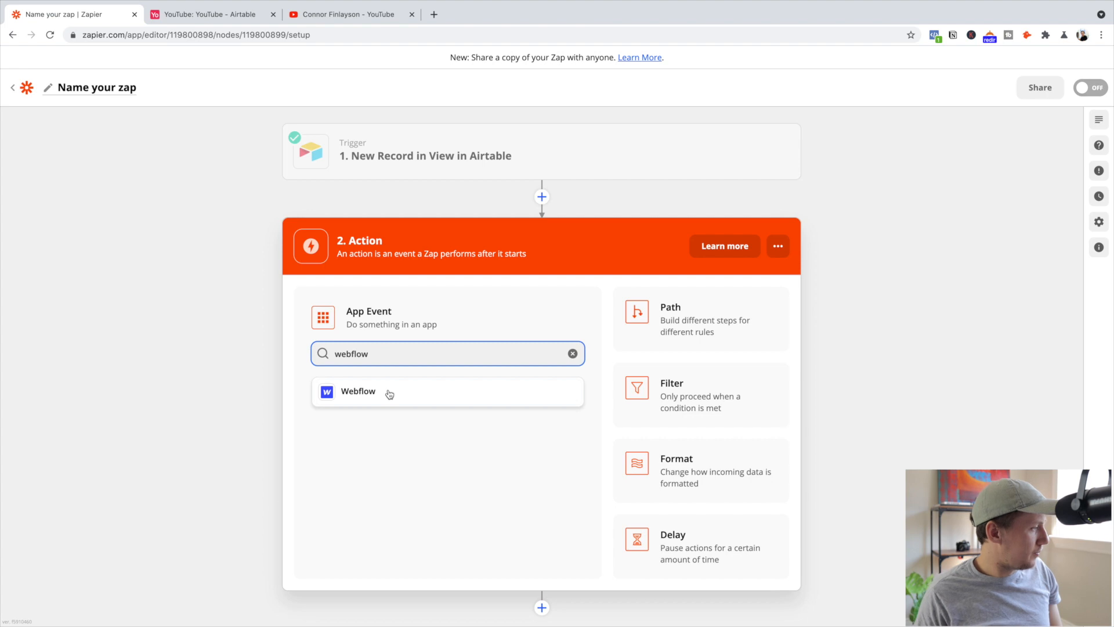
click(415, 390)
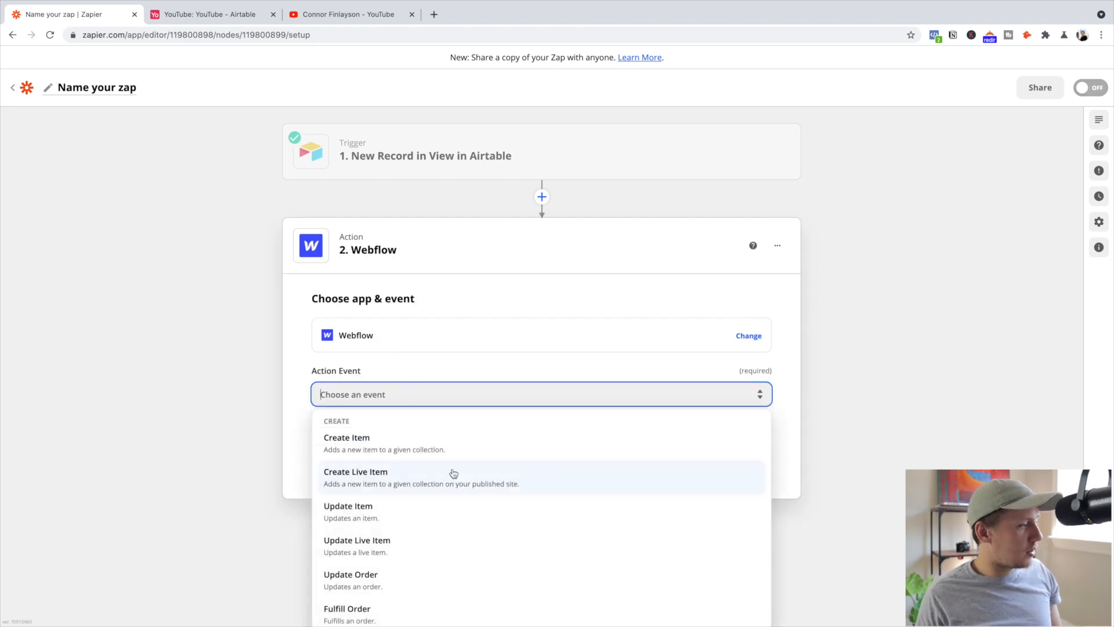
click(453, 473)
click(467, 459)
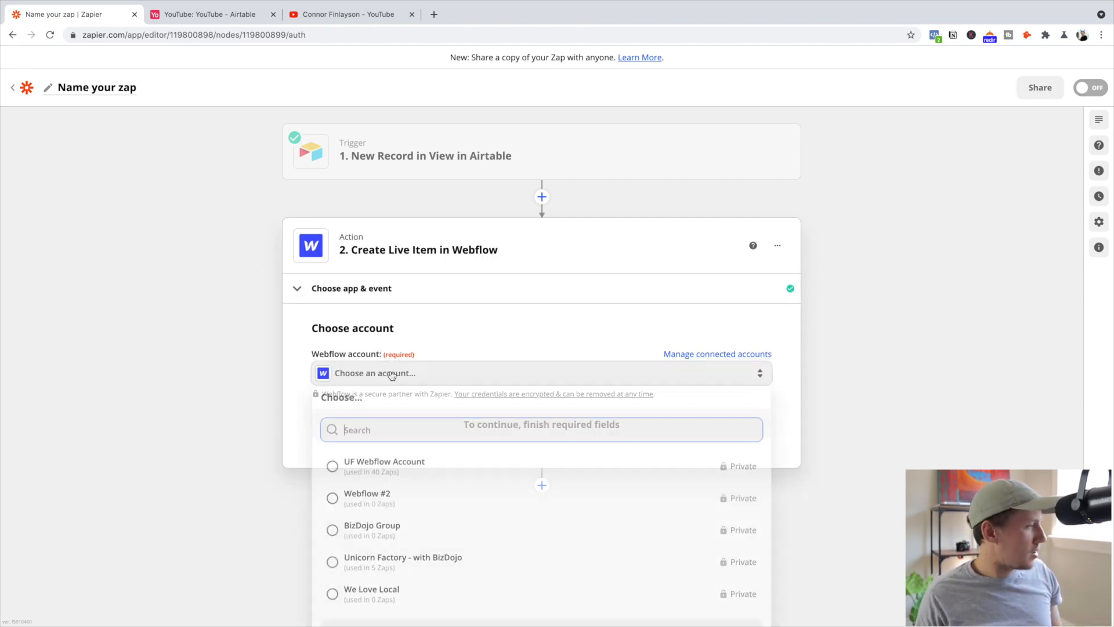
click(409, 465)
click(626, 436)
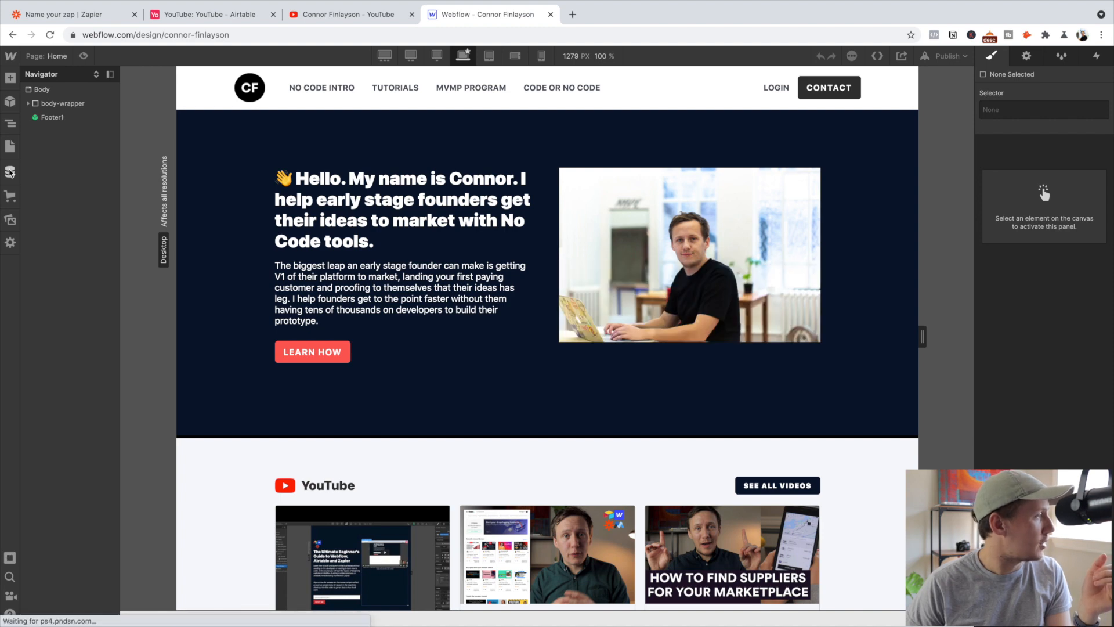
- In Webflow, open the YouTubes CMS collection and examine the fields in its settings
click(10, 172)
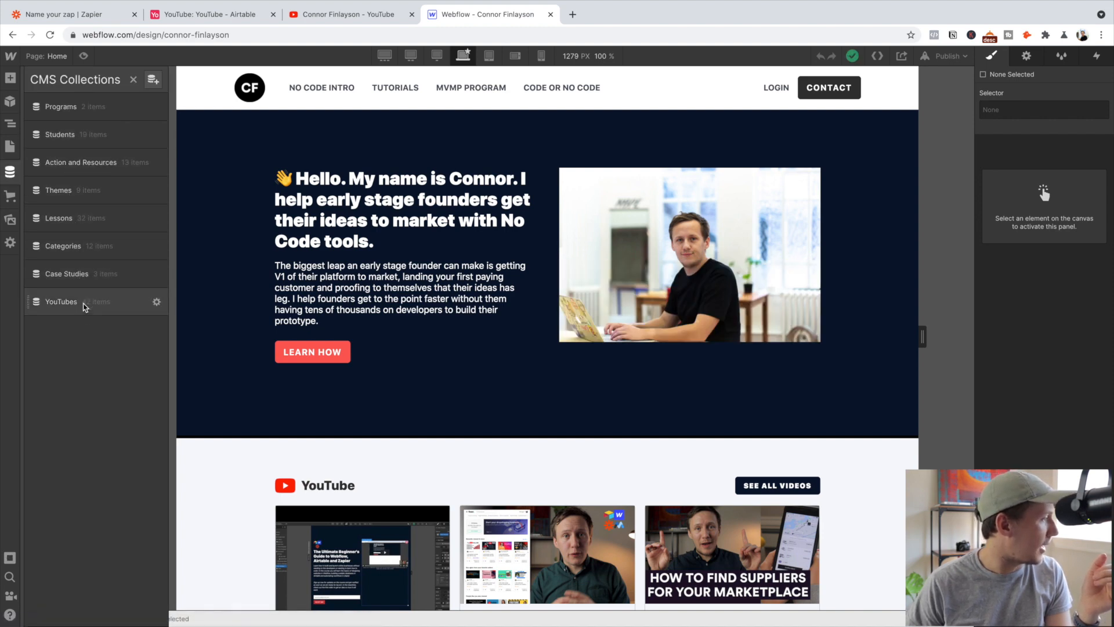
click(81, 301)
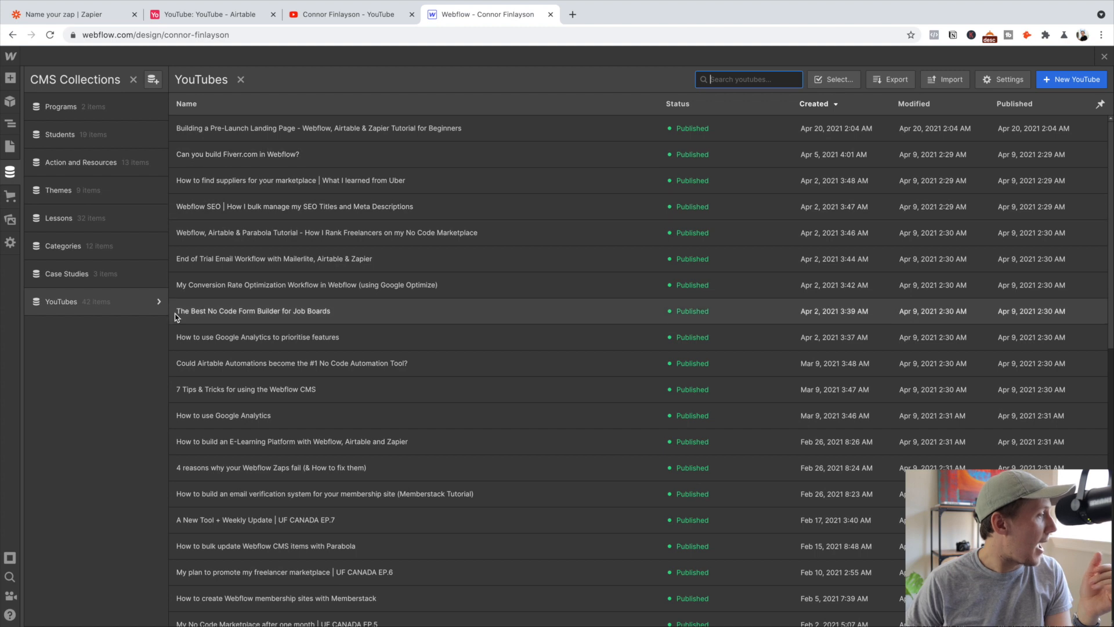
click(156, 302)
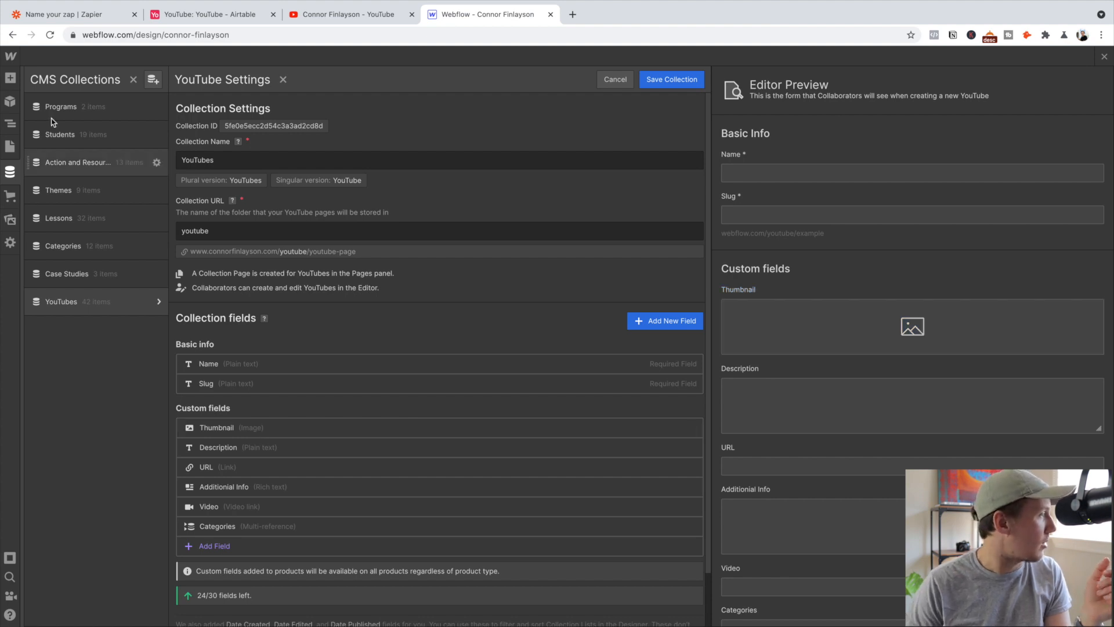
- Return to Zapier and map the Thumbnail field to the Airtable value Thumbnail Img Thumbnails Large URL
click(64, 14)
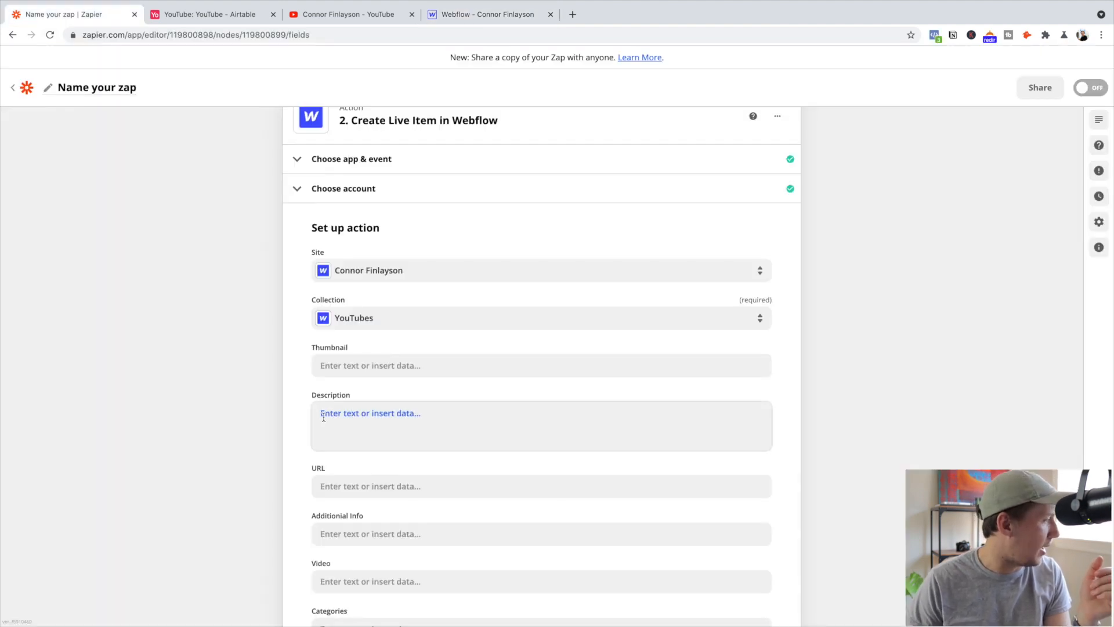
click(360, 365)
click(371, 543)
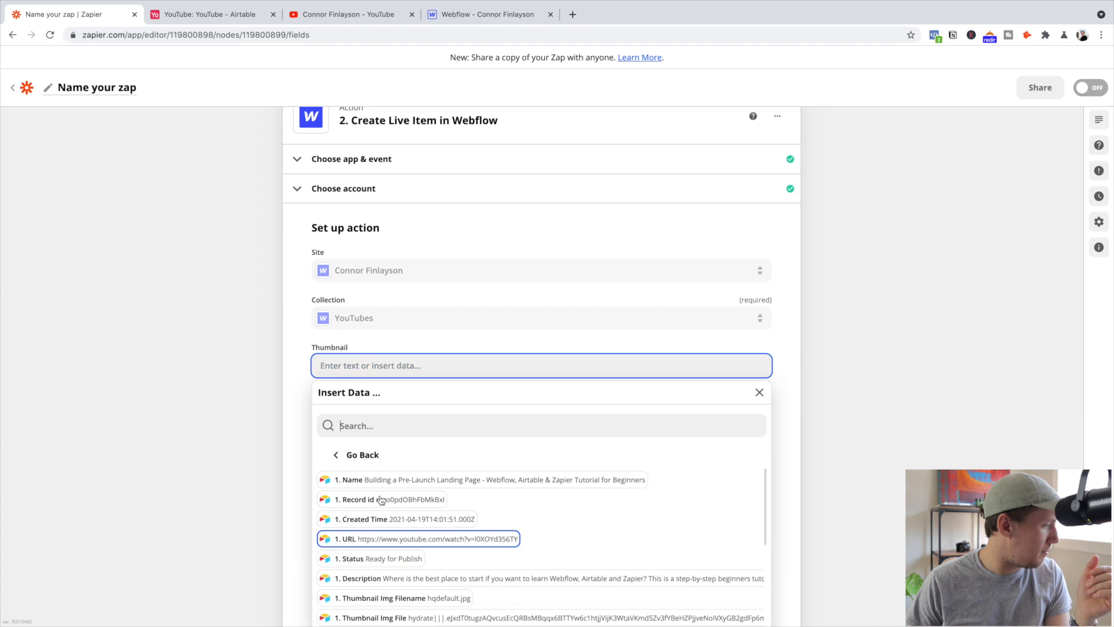
scroll(396, 561, down, 2)
scroll(400, 566, down, 3)
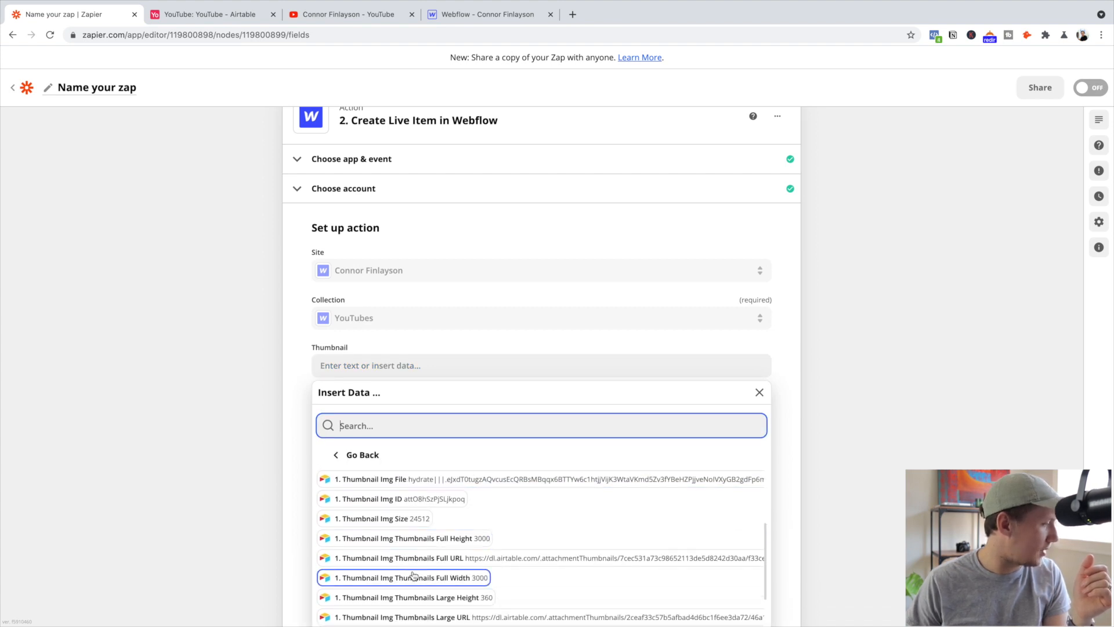
scroll(410, 571, down, 3)
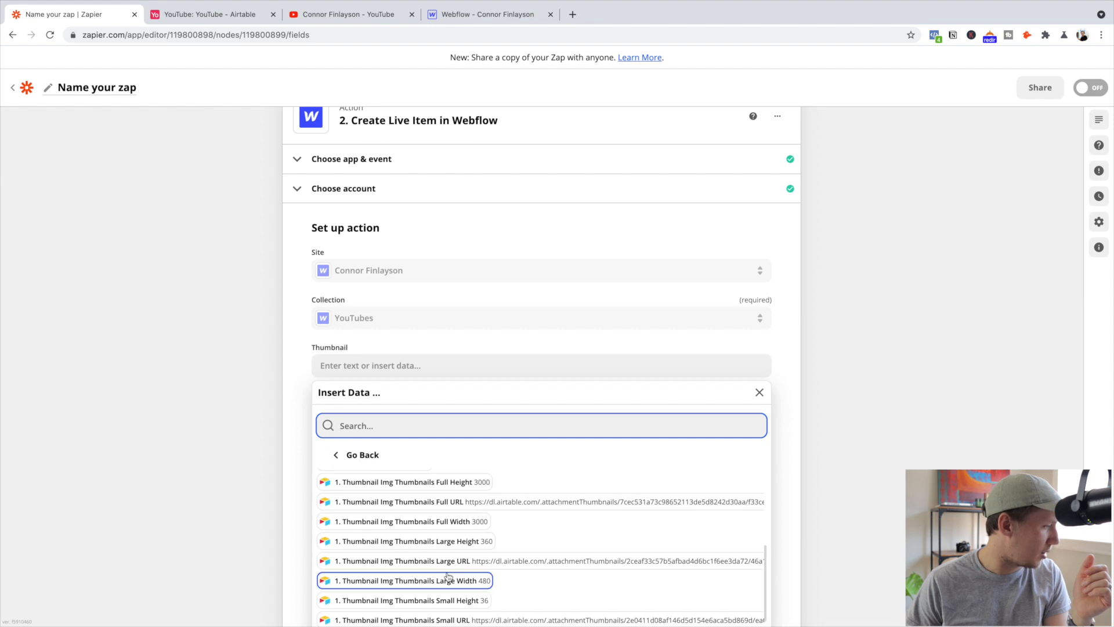
click(450, 563)
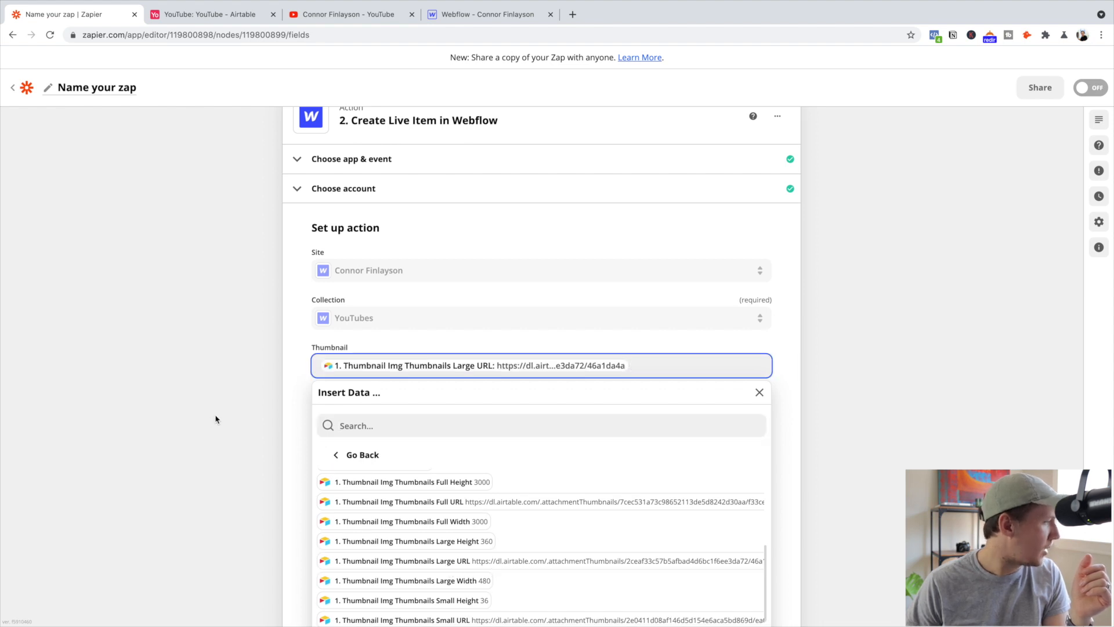
click(216, 420)
- Compare the Description field in Zapier and Webflow with the Building a Pre-Launch Landing Page record's full description in Airtable
click(335, 415)
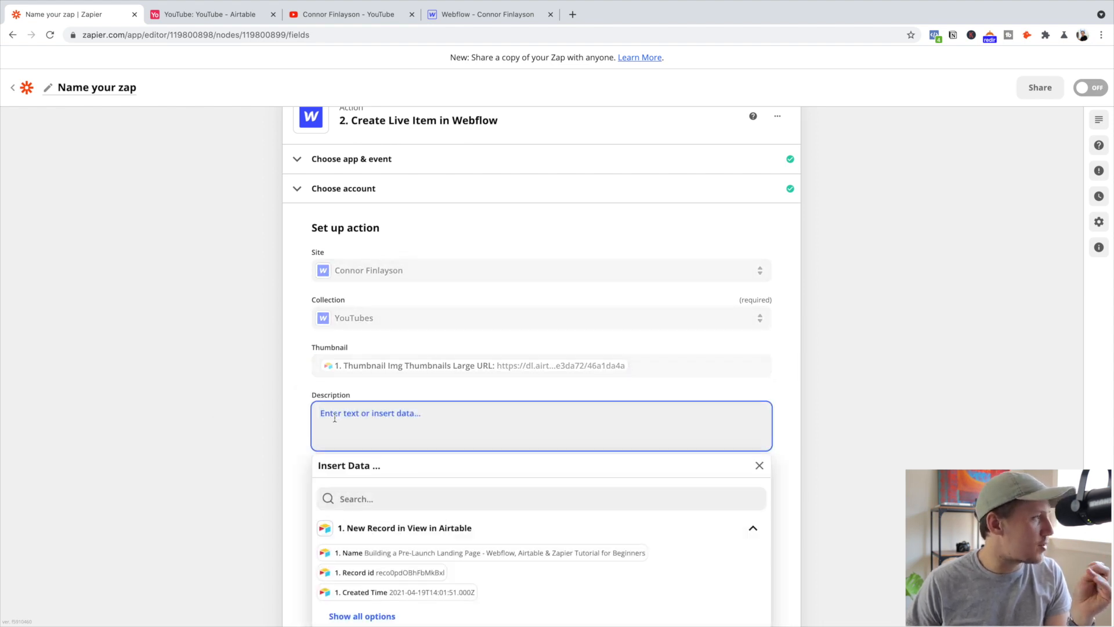
click(481, 14)
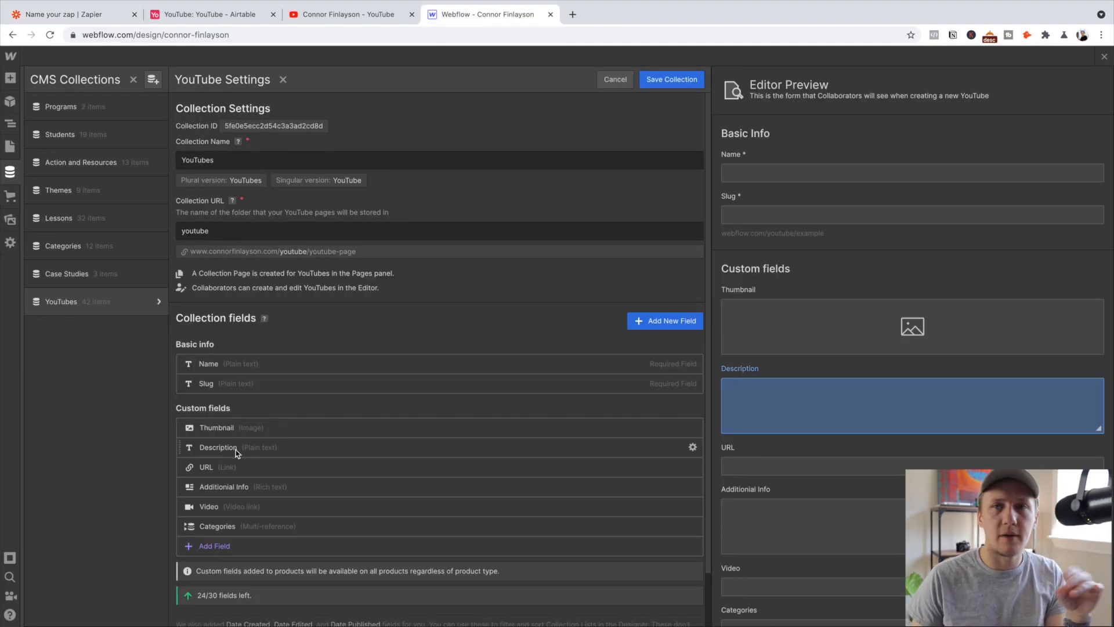
click(208, 14)
scroll(593, 367, right, 4)
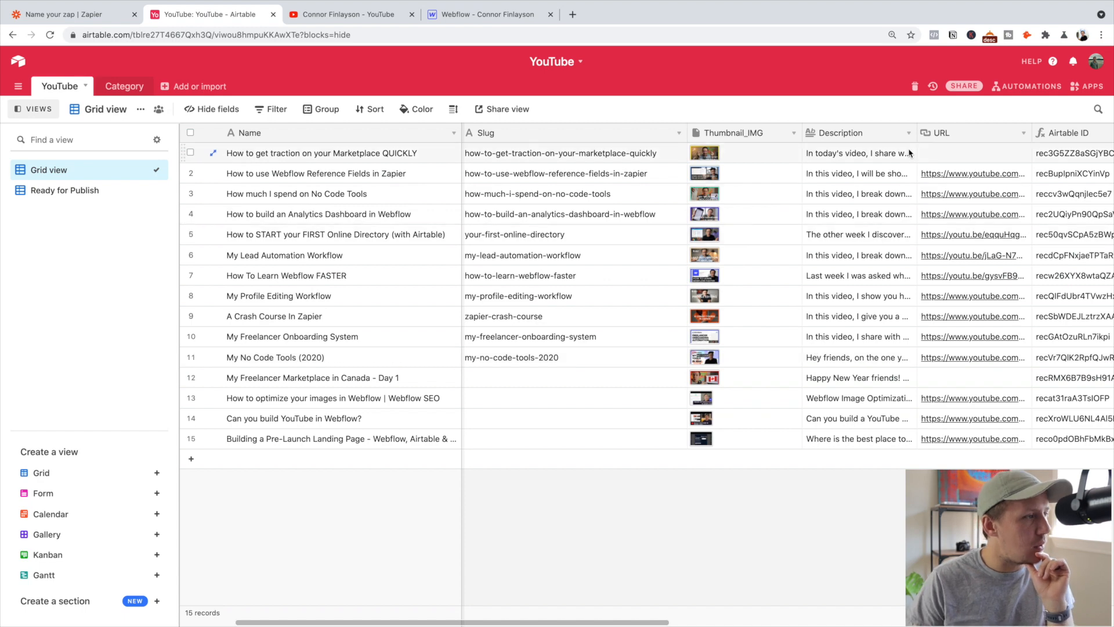
click(869, 135)
scroll(870, 135, left, 1)
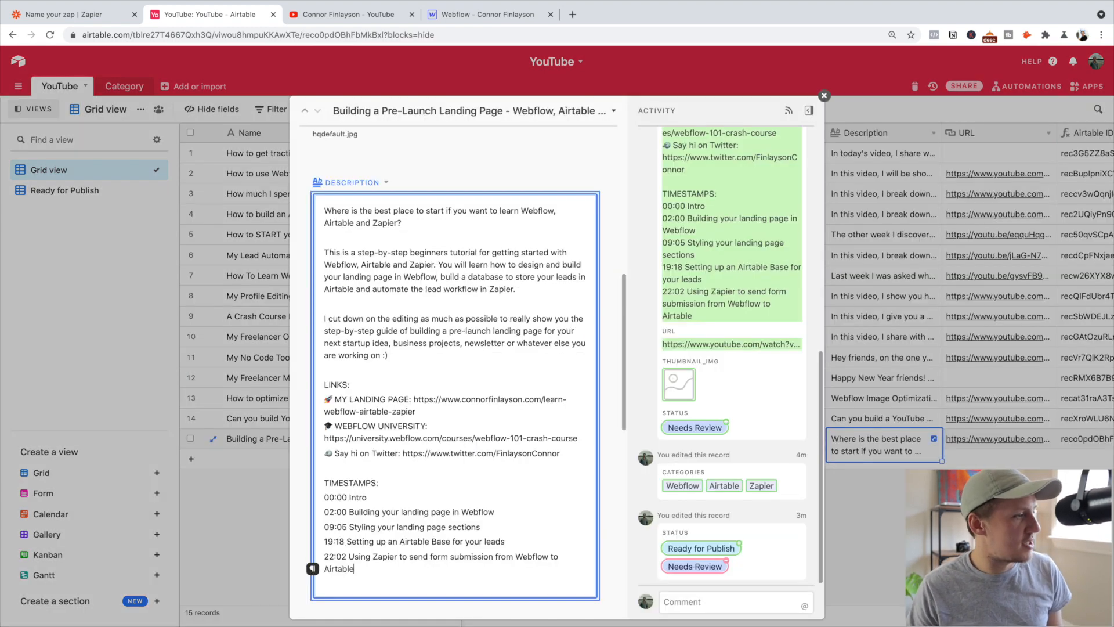
key(Escape)
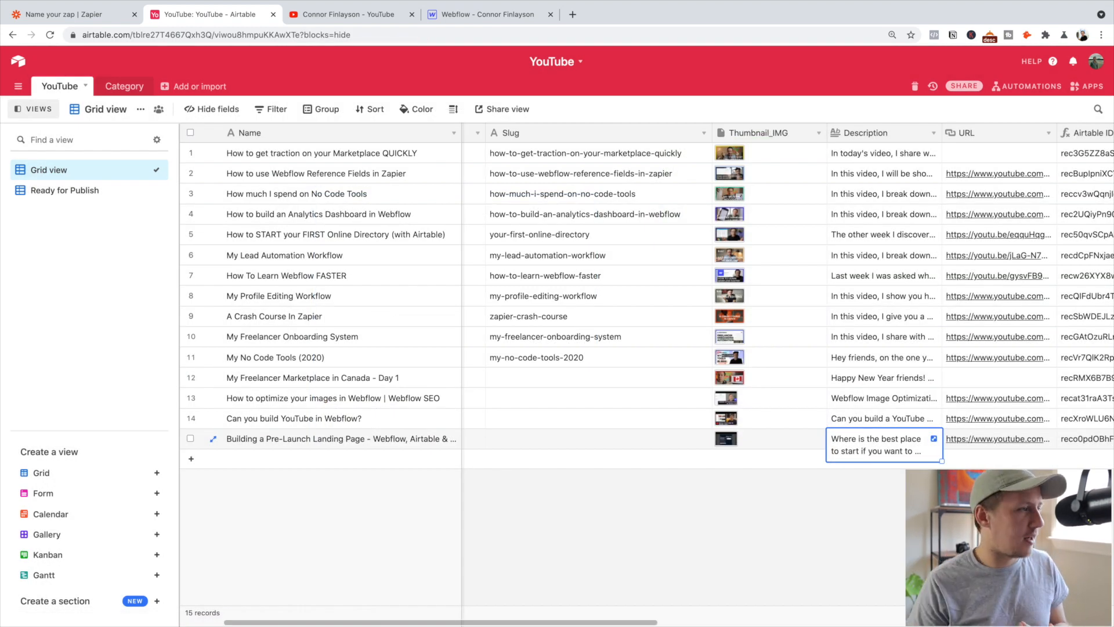
- Insert a single line text field named "Short Description" directly after the Thumbnail_IMG field in the YouTube table
right_click(754, 133)
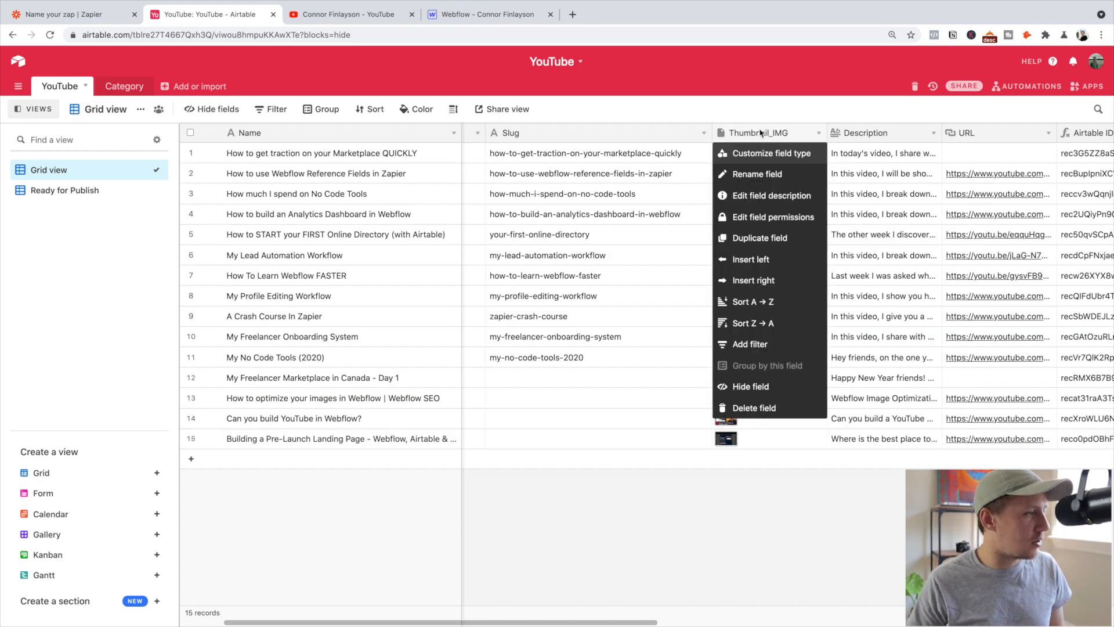
click(778, 281)
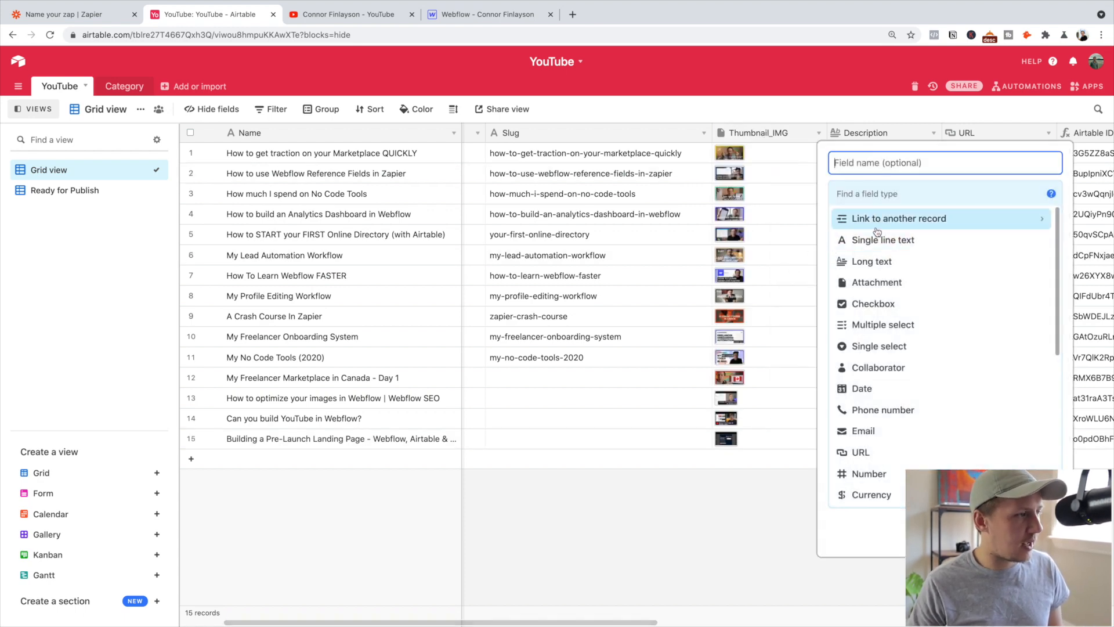
click(881, 240)
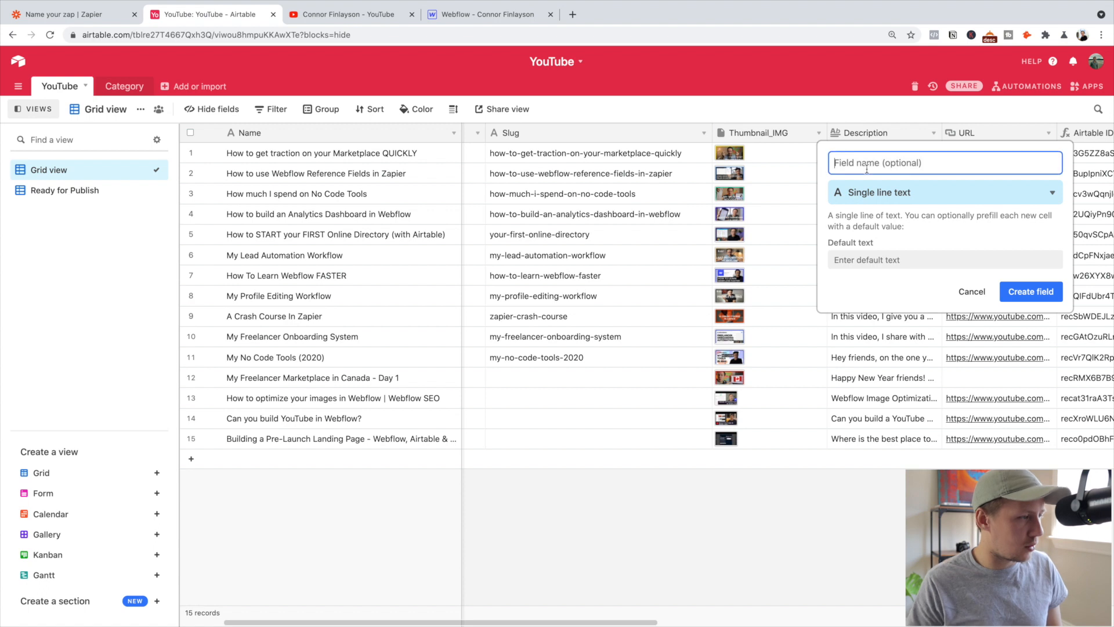
text(Short Description)
key(Return)
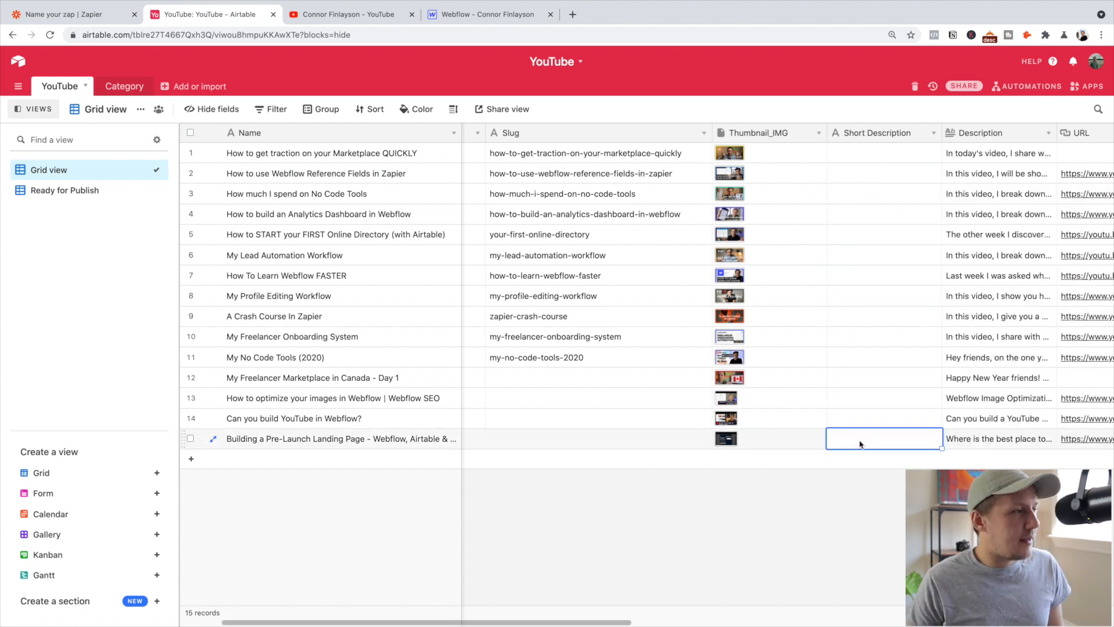
- Paste the copied description excerpt into the Building a Pre-Launch Landing Page record's Short Description and set the row height to Tall
key(ctrl+v)
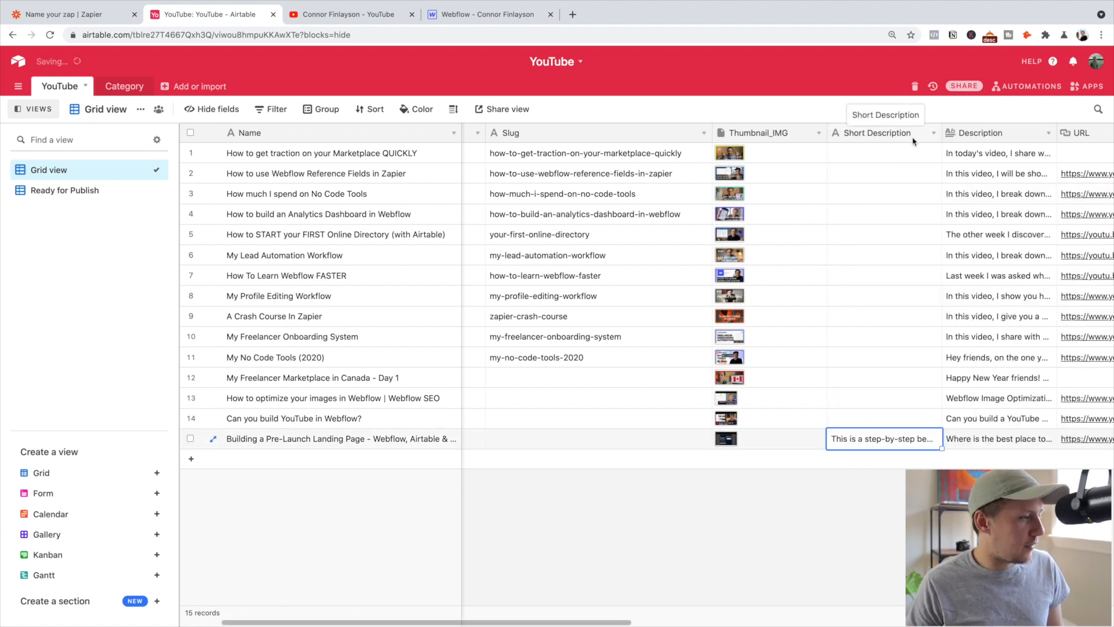
click(453, 109)
click(481, 193)
scroll(881, 422, down, 10)
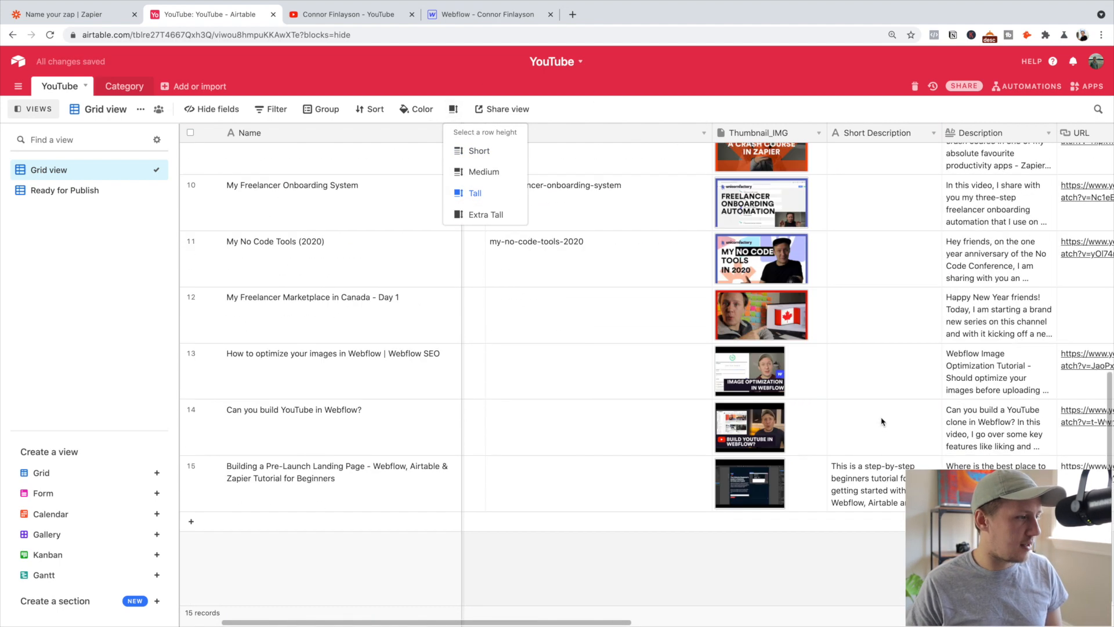
- Replace the Building a Pre-Launch Landing Page record's short description with "In this quick tutorial you will learn"
click(884, 484)
click(883, 481)
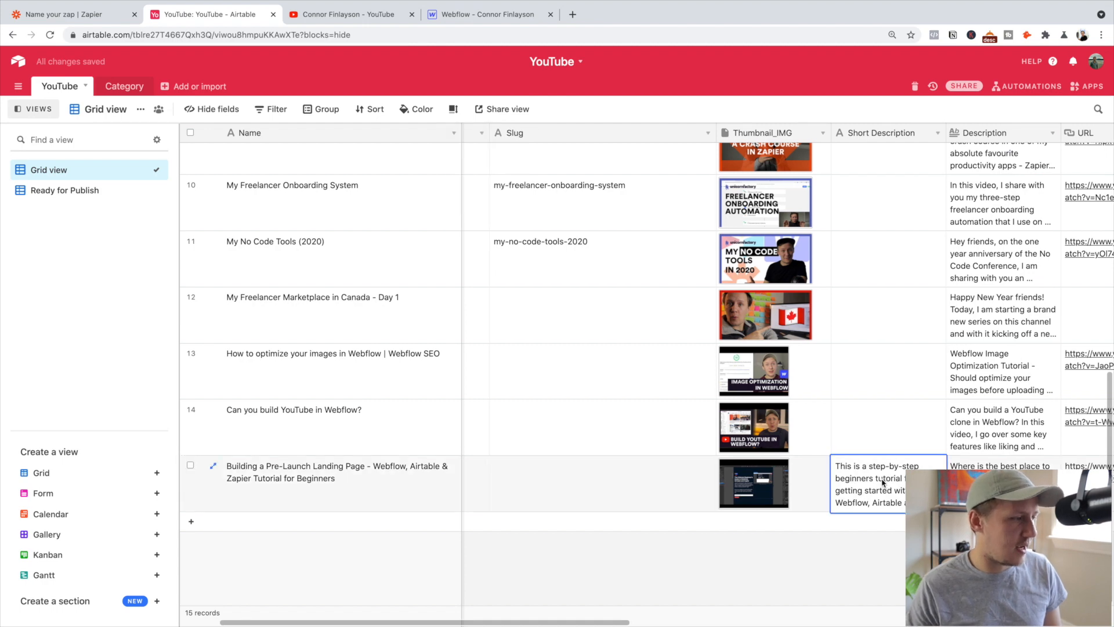
key(space)
double_click(869, 474)
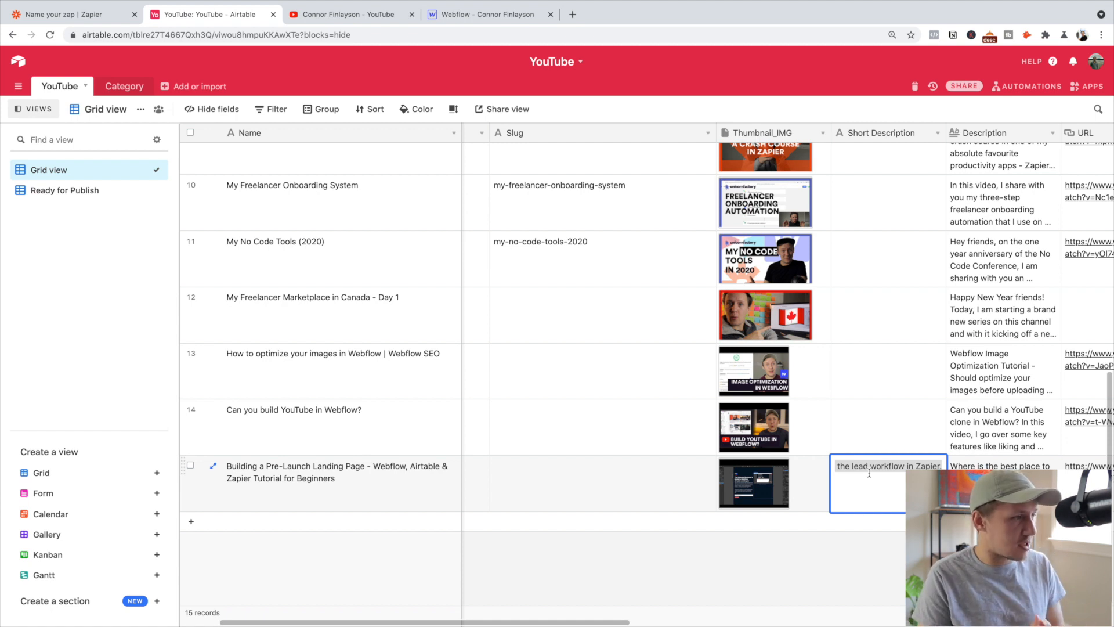
text(In this quick )
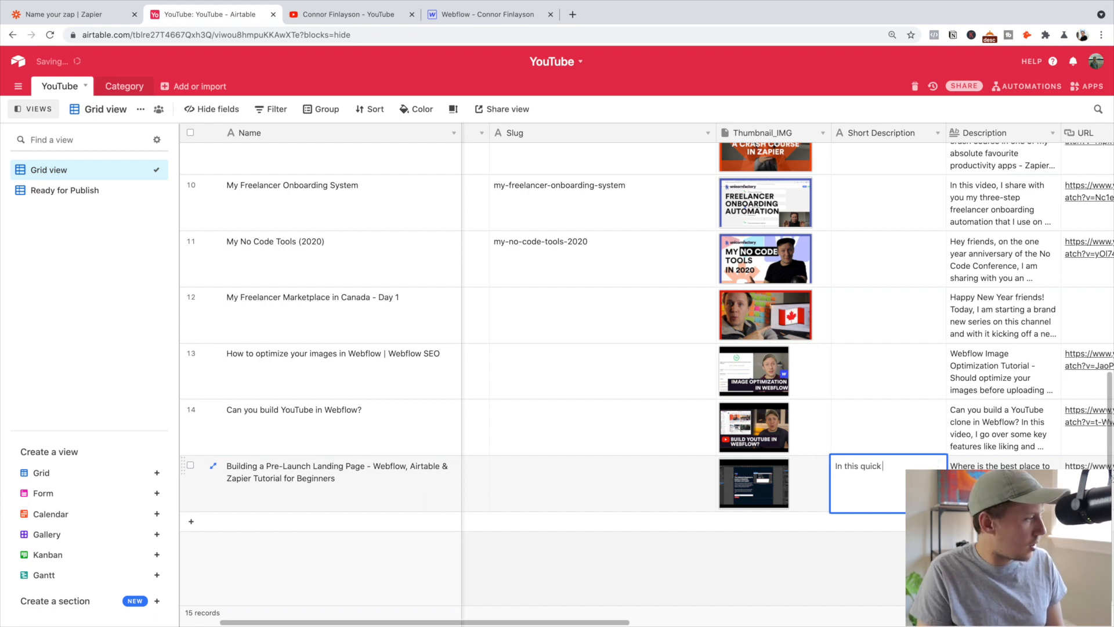
text(toutorial you will learn)
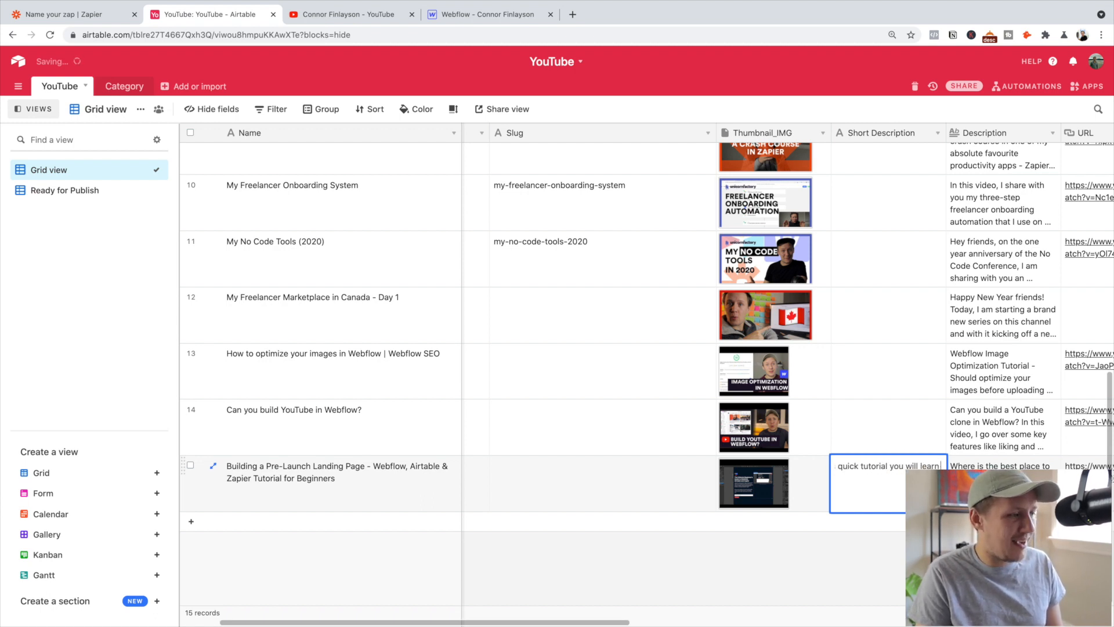
- Complete the short description with "the basics of getting started in Webflow, Airtable and Zapier by building your own pre-launch landing page."
text( the basics of)
text( getting started in)
text( Webflow,)
text( Airtable and Zap)
text(ier by building yo)
text(ur own prel)
text(-launch landing page.)
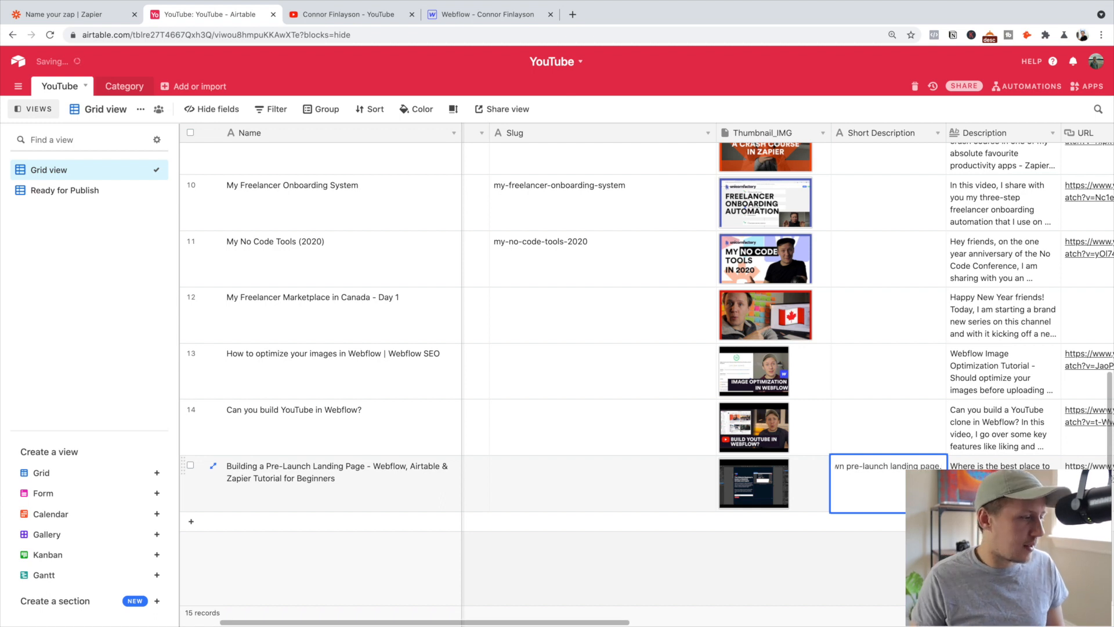
click(954, 557)
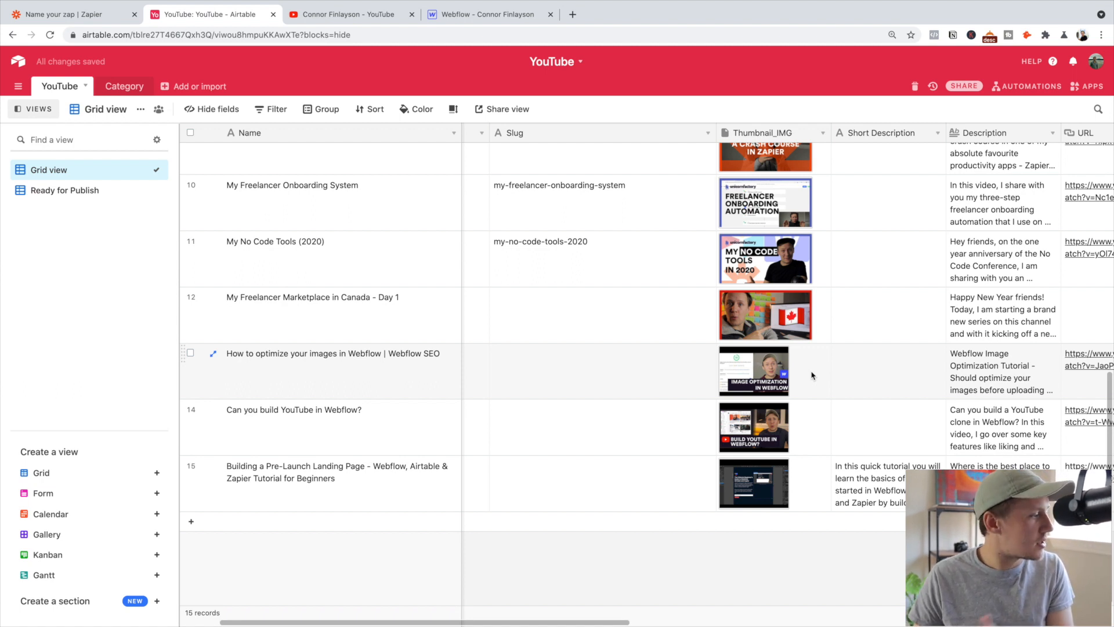
click(877, 479)
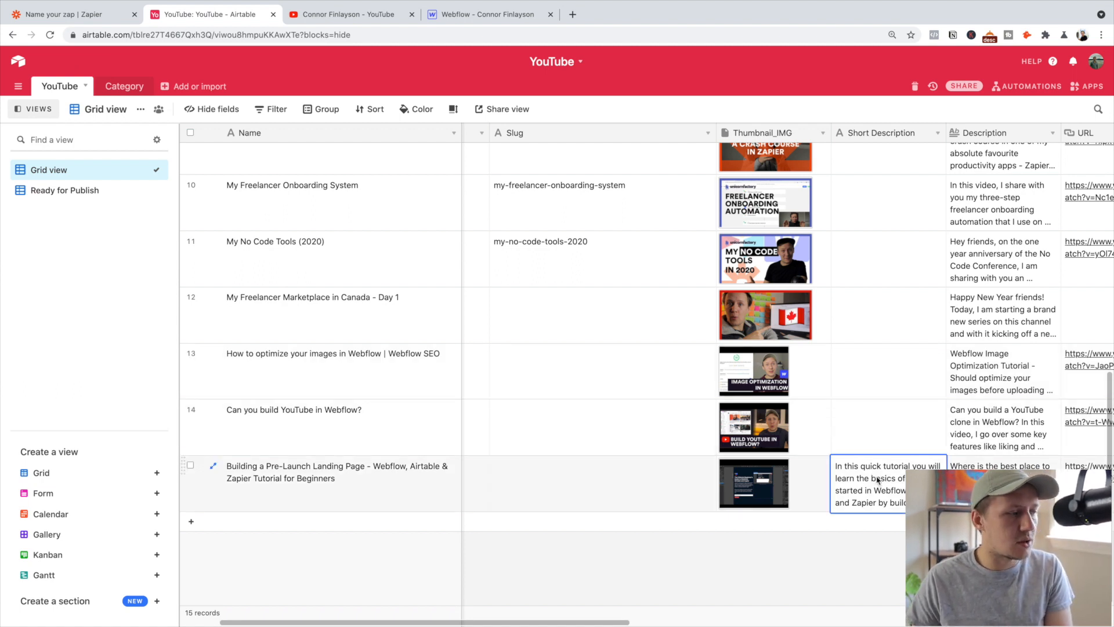
- Switch to Zapier, load more test records for the Airtable trigger, and continue with Record B as the sample
click(98, 21)
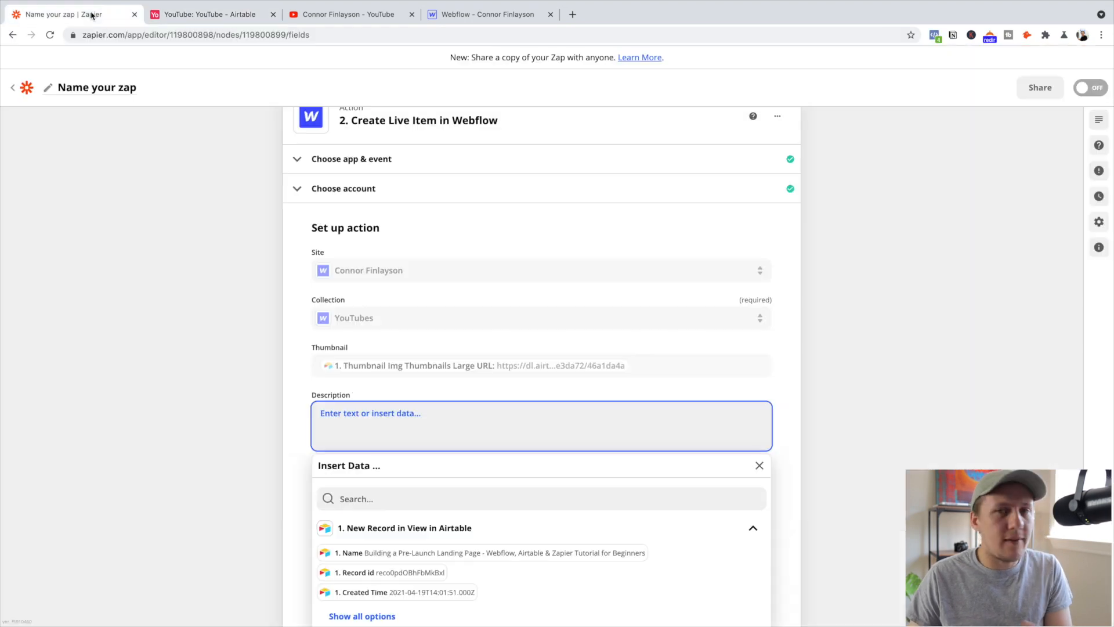
scroll(428, 233, up, 3)
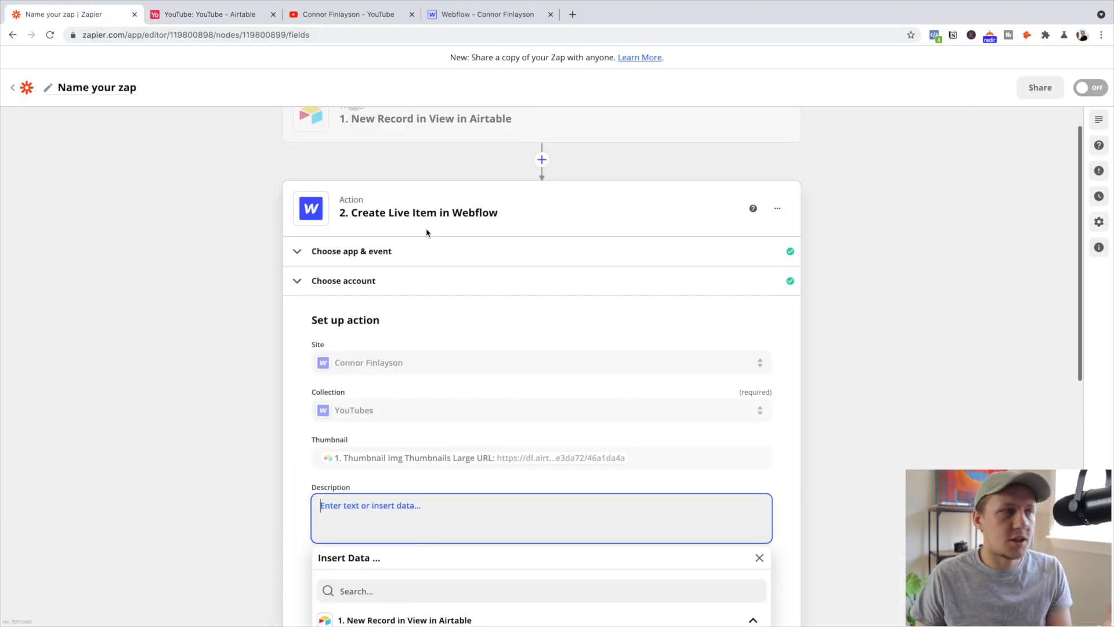
mouse_move(486, 161)
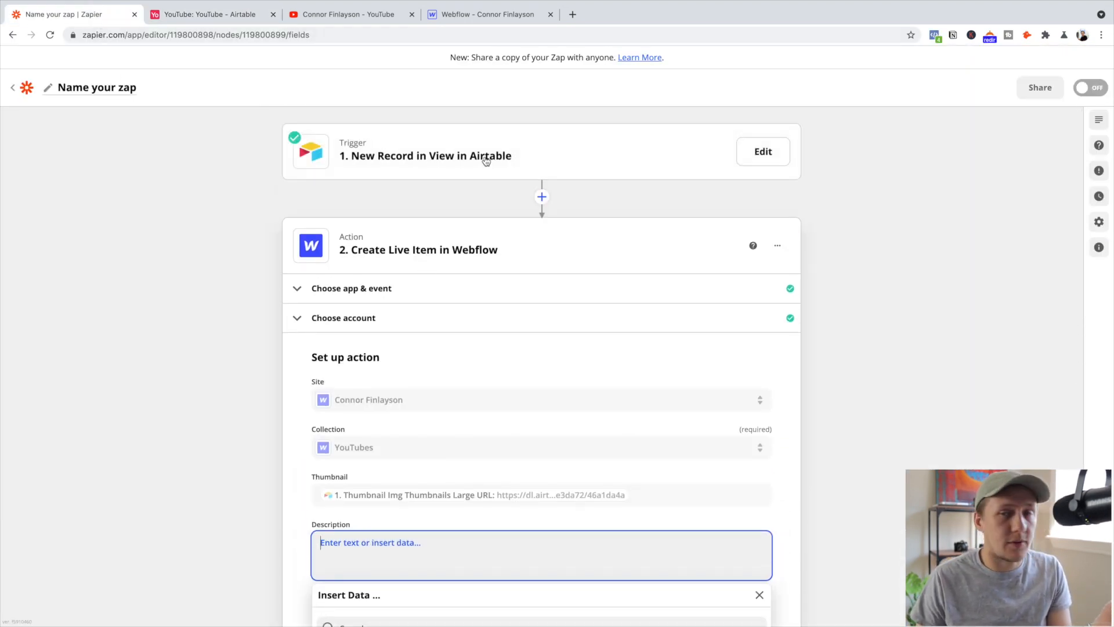
click(486, 160)
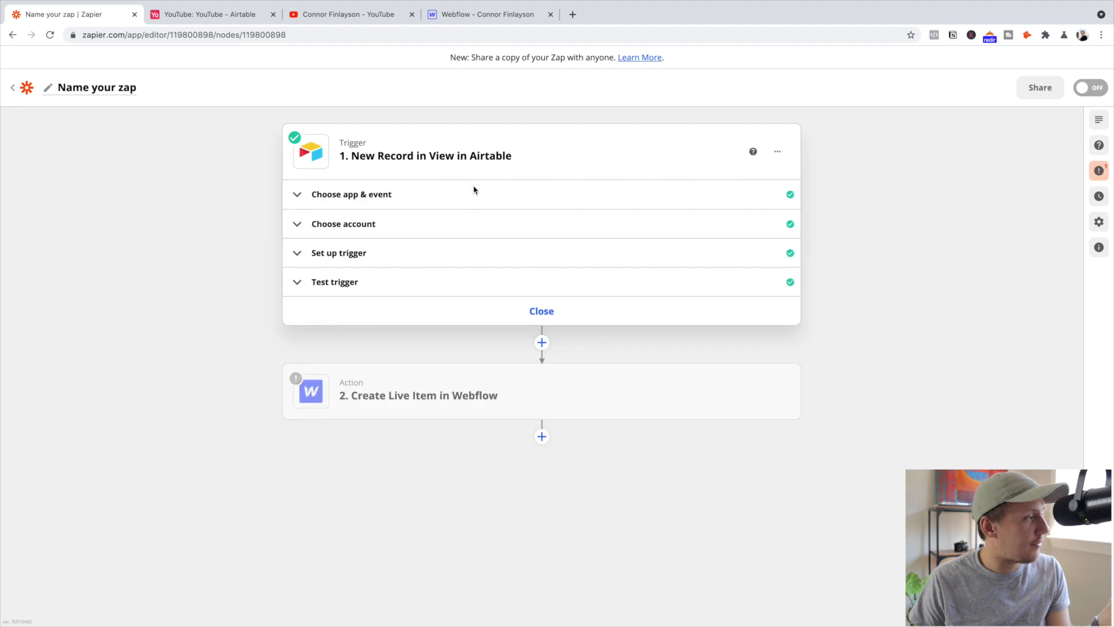
click(445, 284)
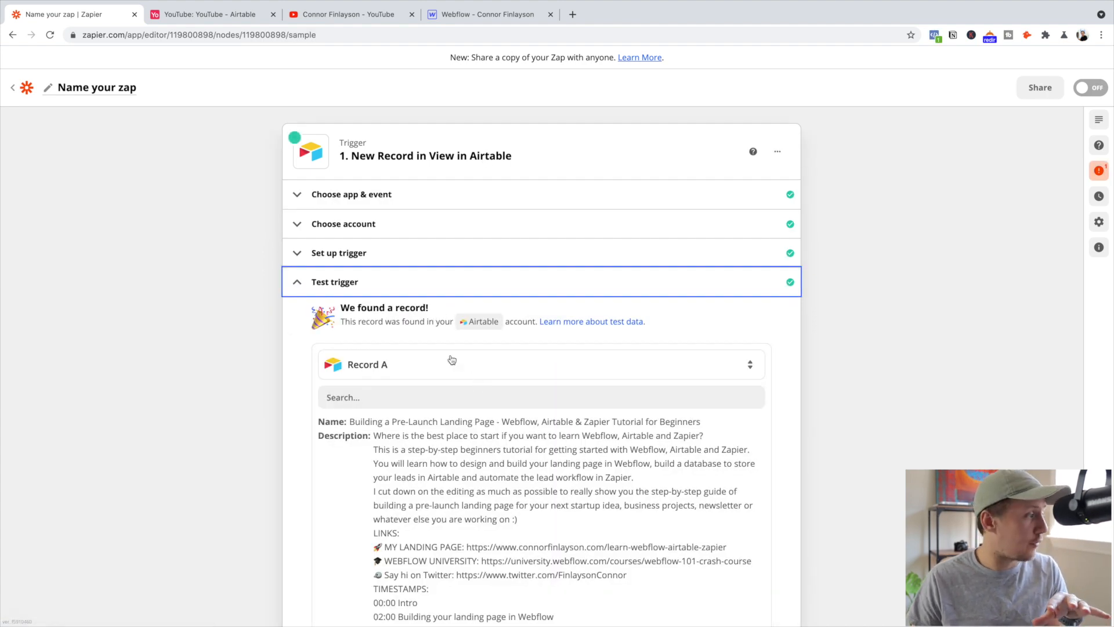
click(428, 314)
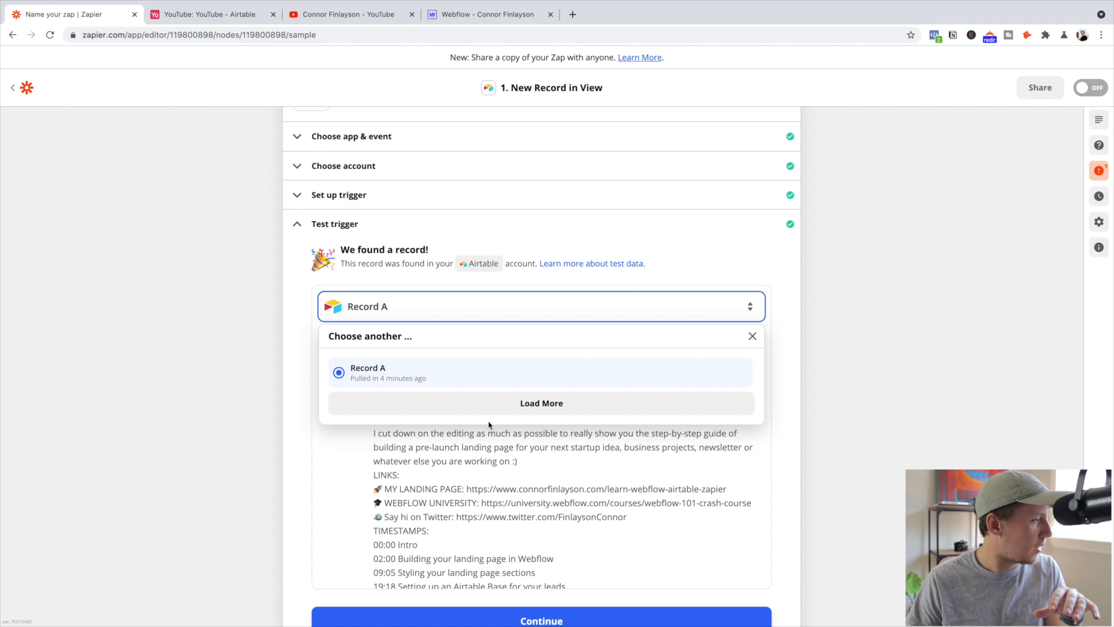
click(493, 410)
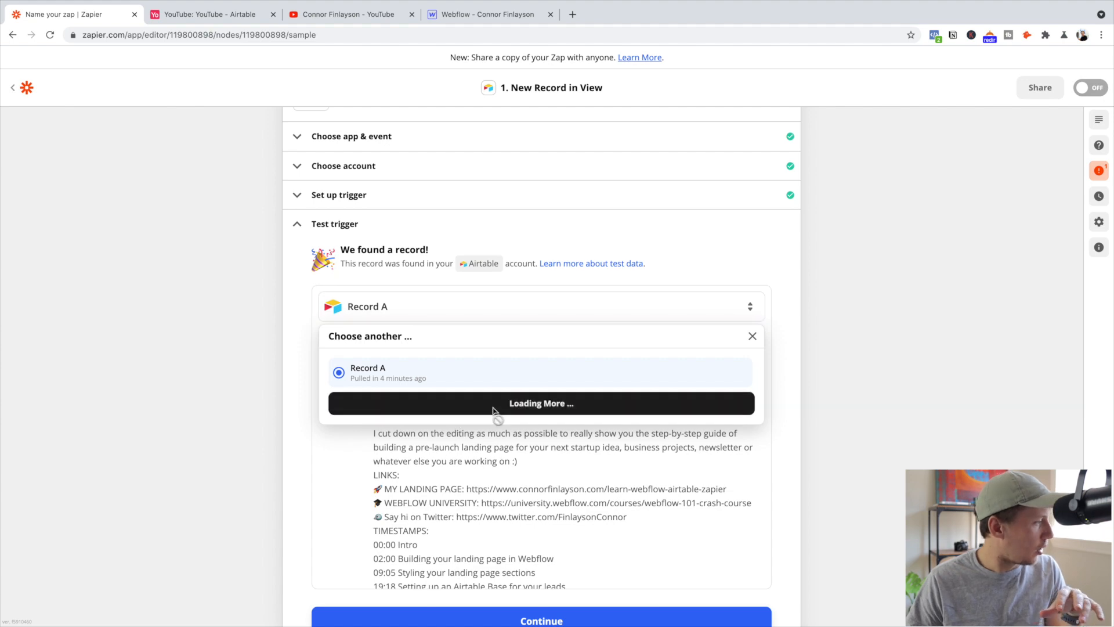
click(384, 372)
scroll(630, 441, down, 5)
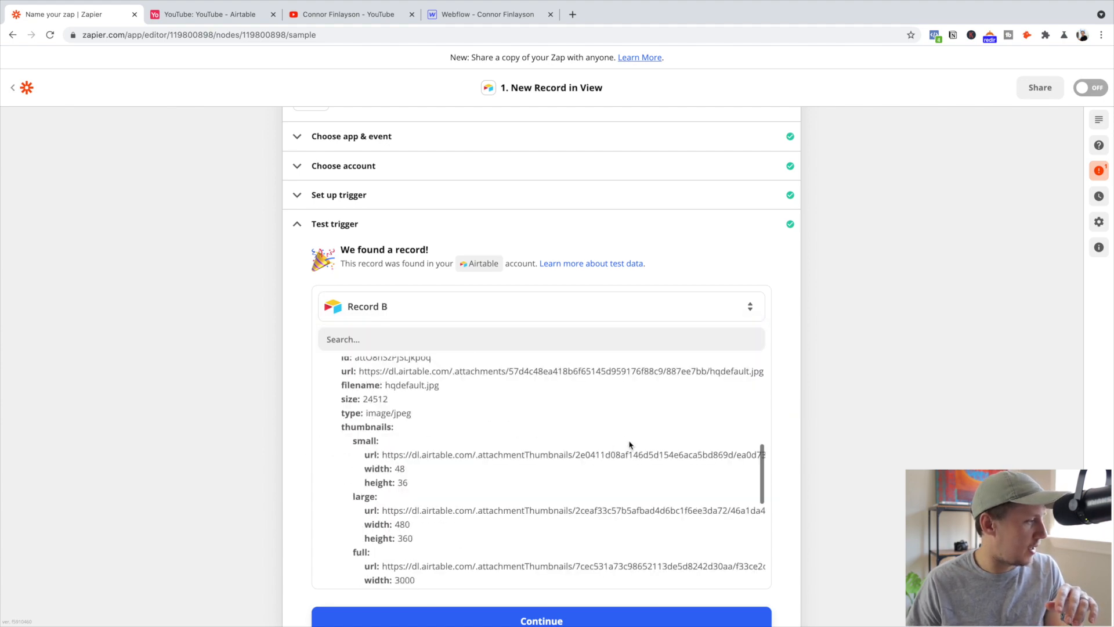
scroll(202, 380, down, 2)
scroll(201, 381, down, 2)
click(560, 460)
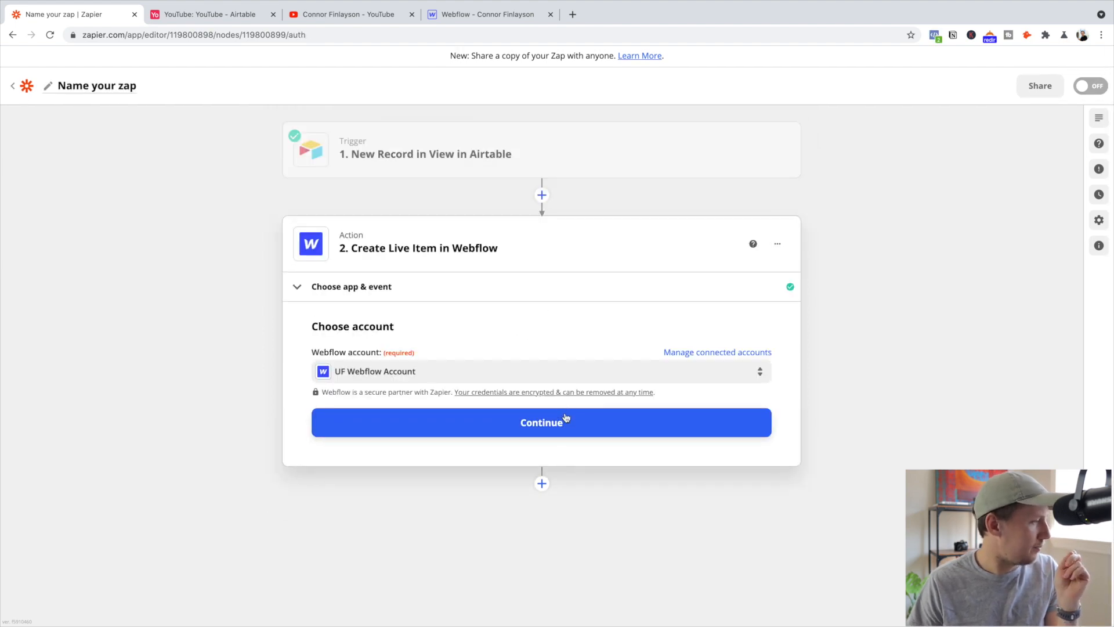
- Keep the UF Webflow Account and map the Webflow action's Description field to the Airtable value Short Description
click(560, 418)
scroll(556, 421, down, 3)
click(461, 265)
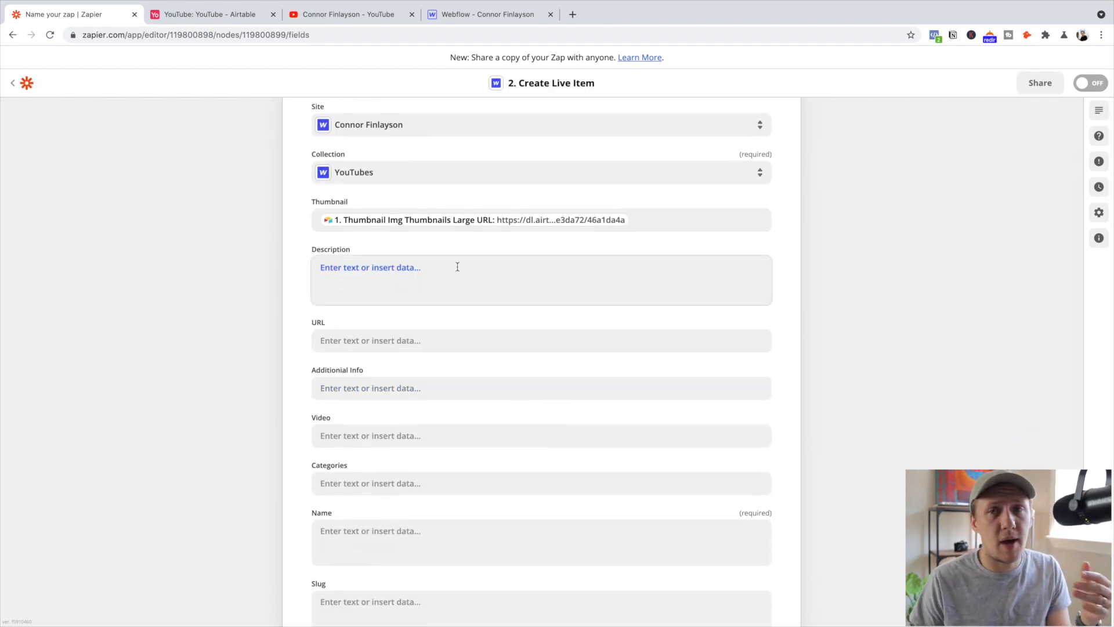
click(374, 267)
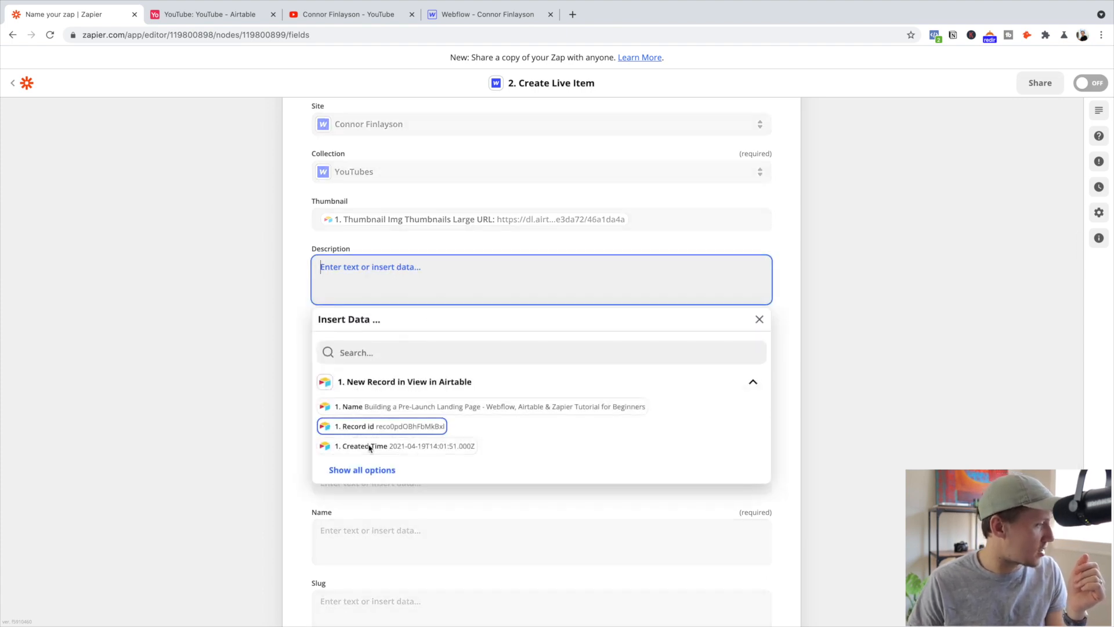
click(362, 470)
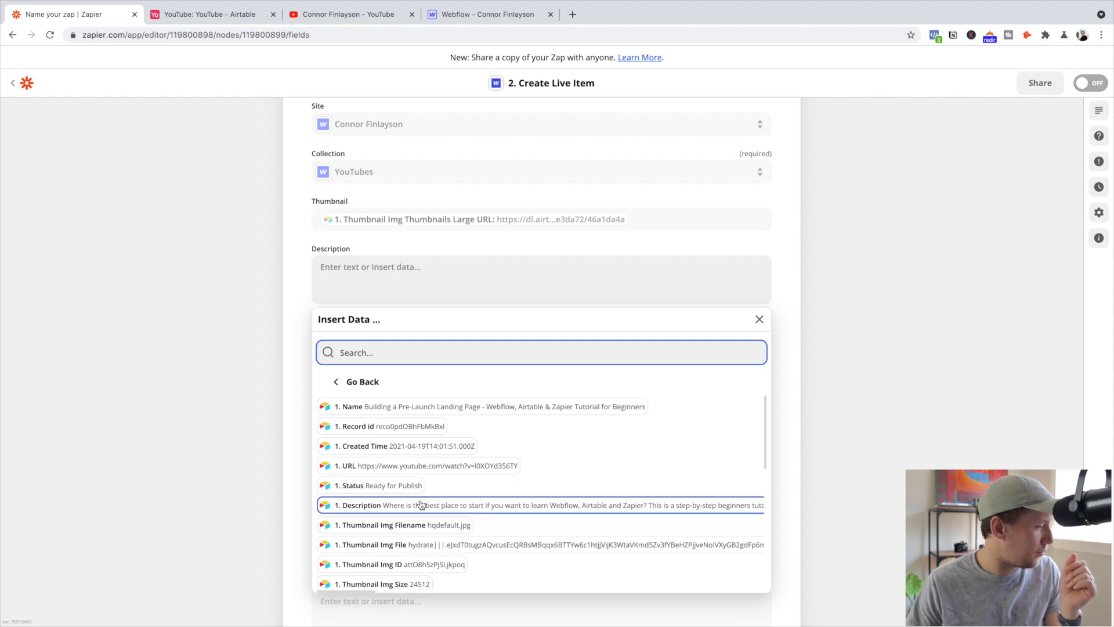
scroll(421, 504, down, 10)
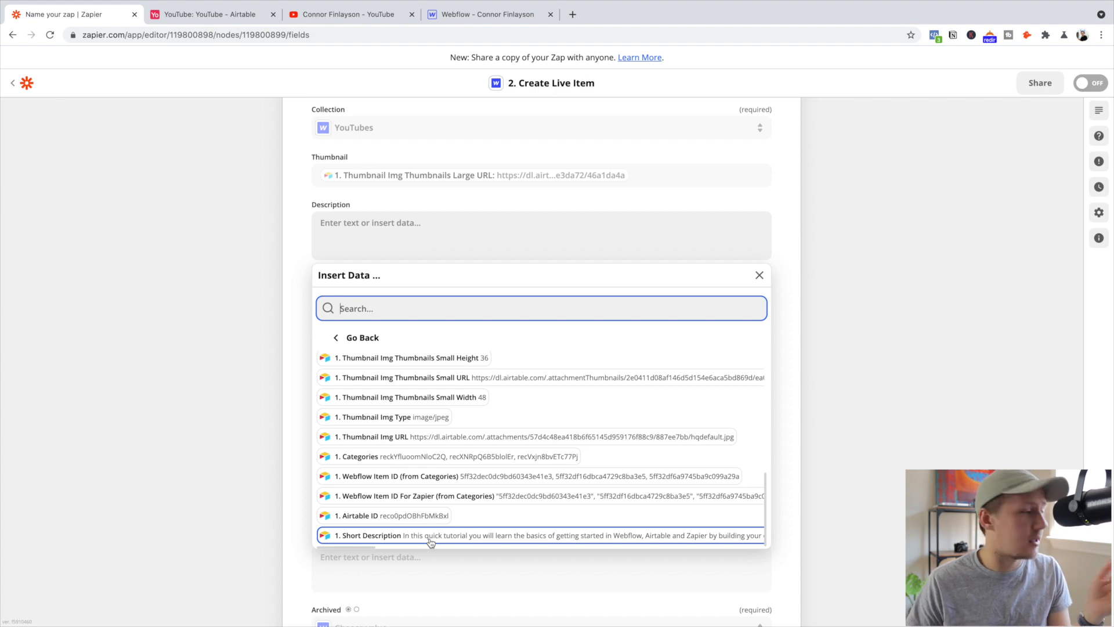
click(430, 536)
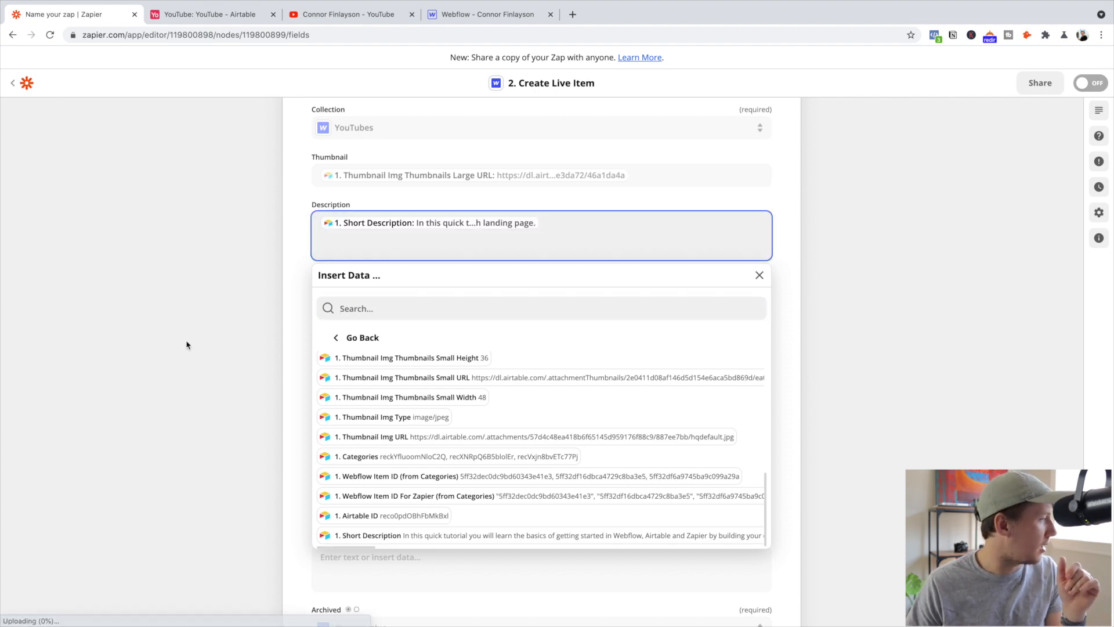
click(186, 343)
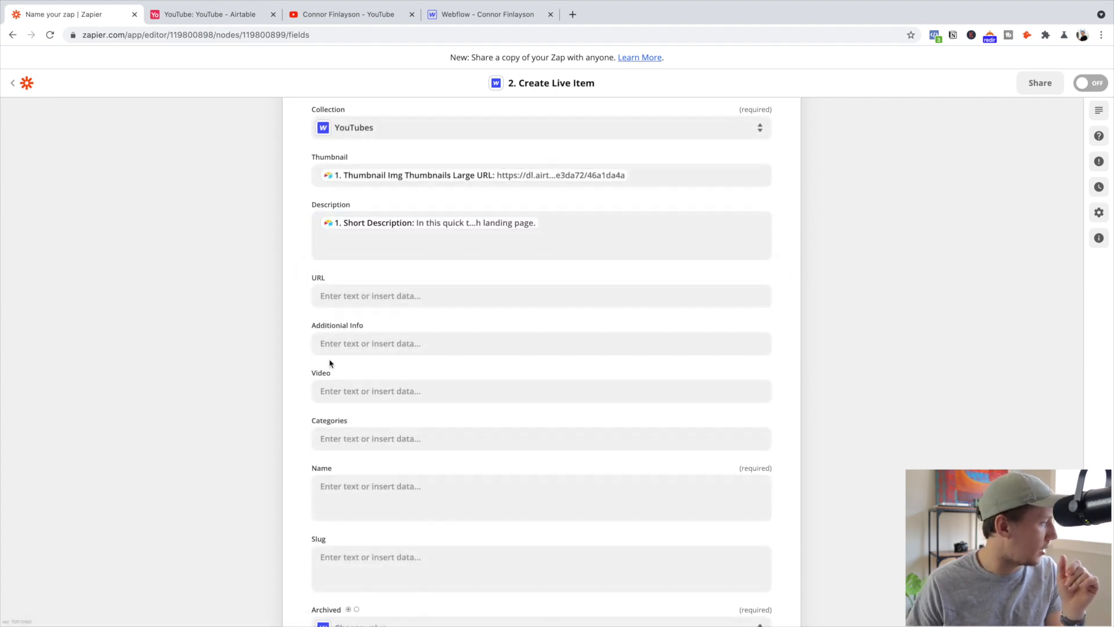
- Map the Webflow action's URL field to the Airtable value URL
click(330, 300)
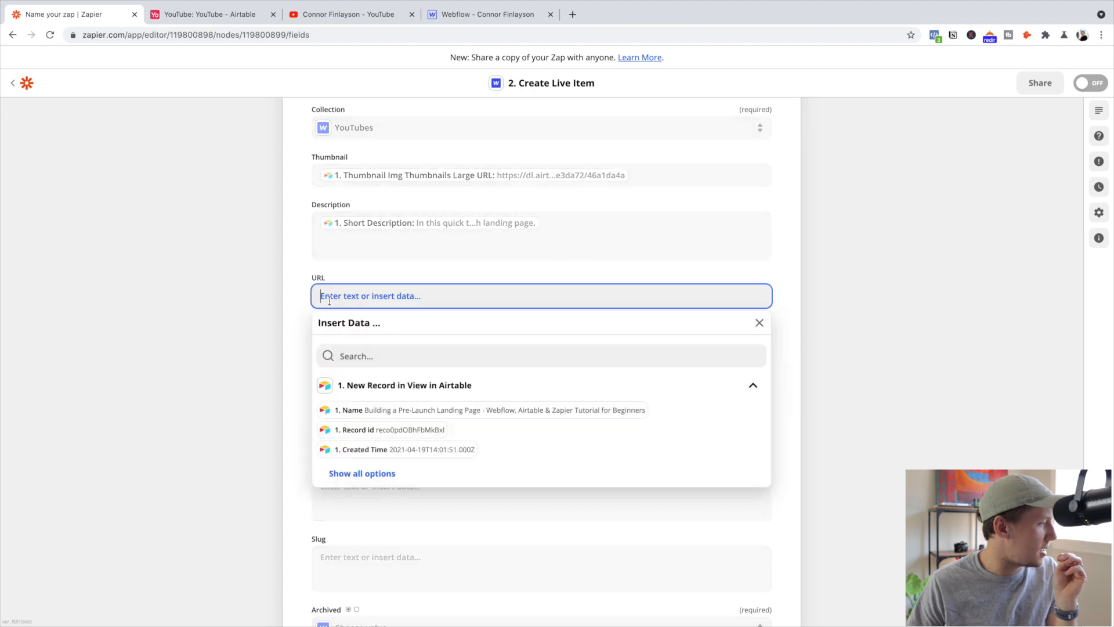
click(373, 473)
click(401, 472)
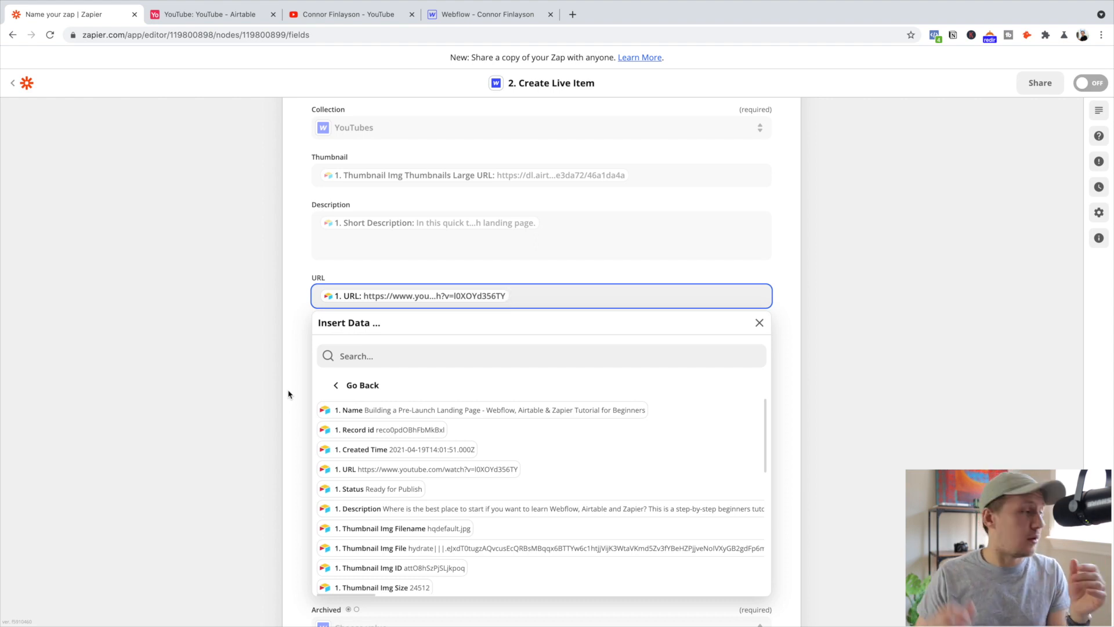
click(288, 395)
- Check the Additional Info field's data options, then open the Building a Pre-Launch Landing Page record's full description in Airtable to examine its formatting
click(367, 343)
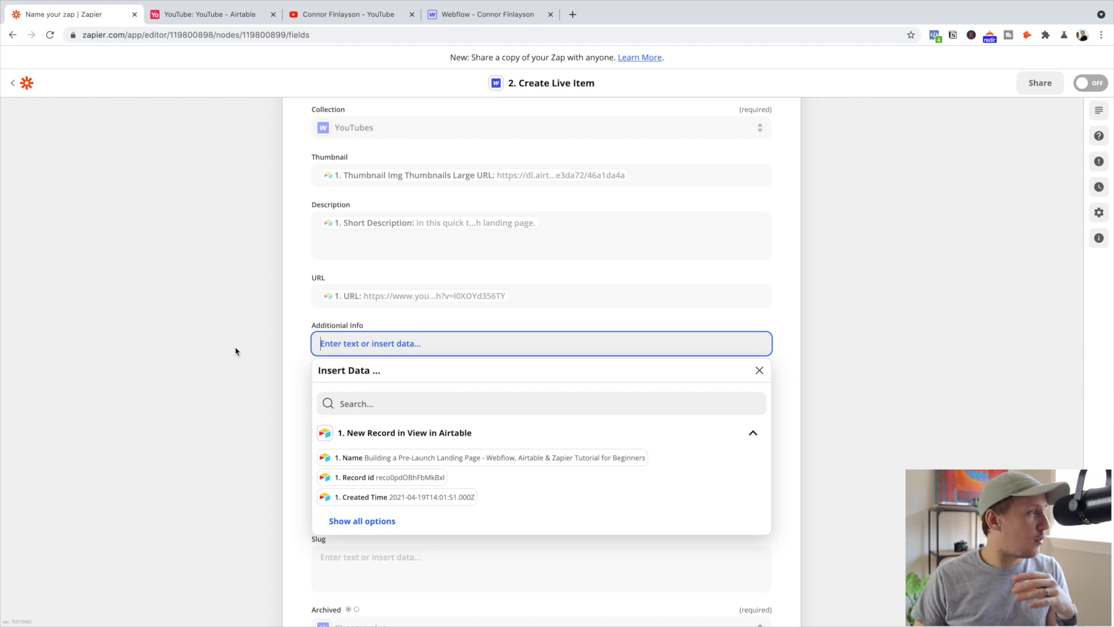
click(224, 16)
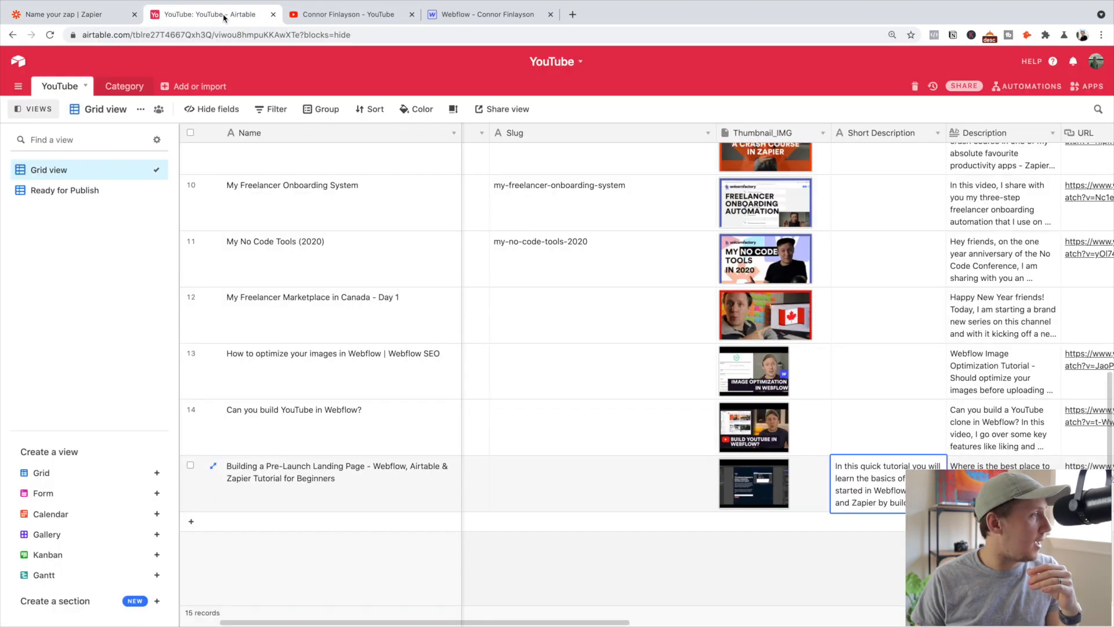
click(995, 488)
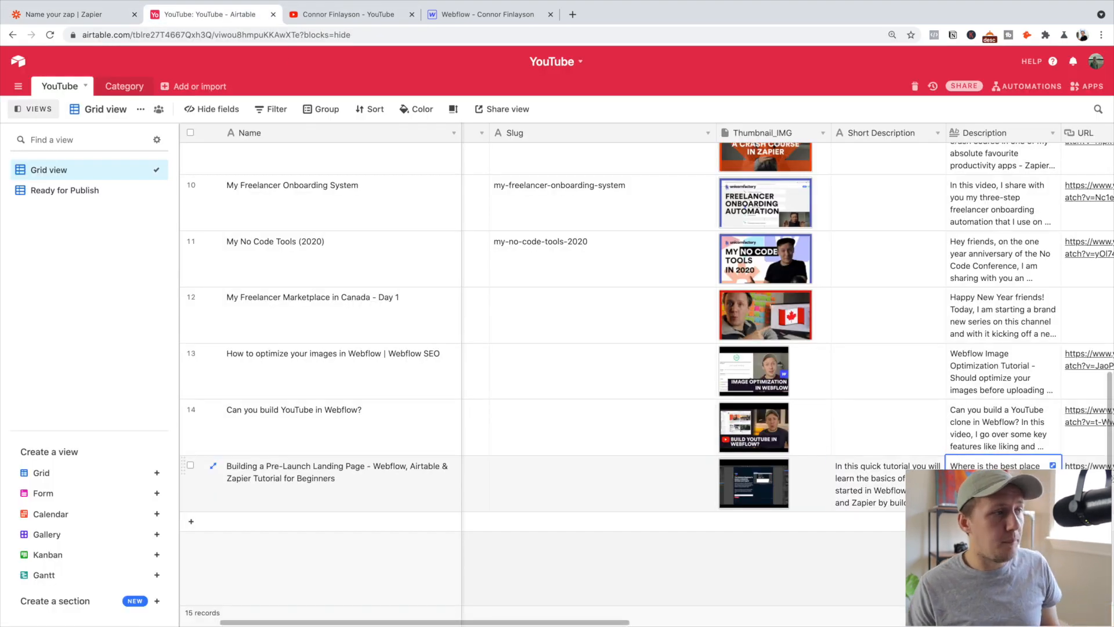
click(1052, 465)
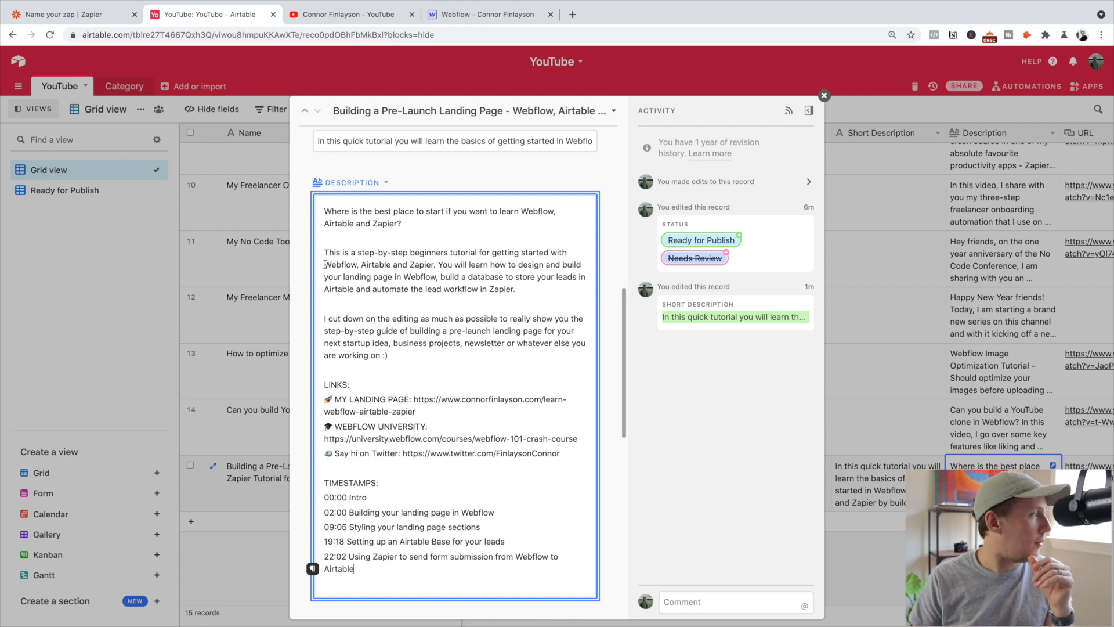
- Switch to Zapier and insert a Formatter by Zapier action with the Text event between the Airtable trigger and the Webflow action
key(ctrl+shift+Tab)
scroll(508, 319, up, 6)
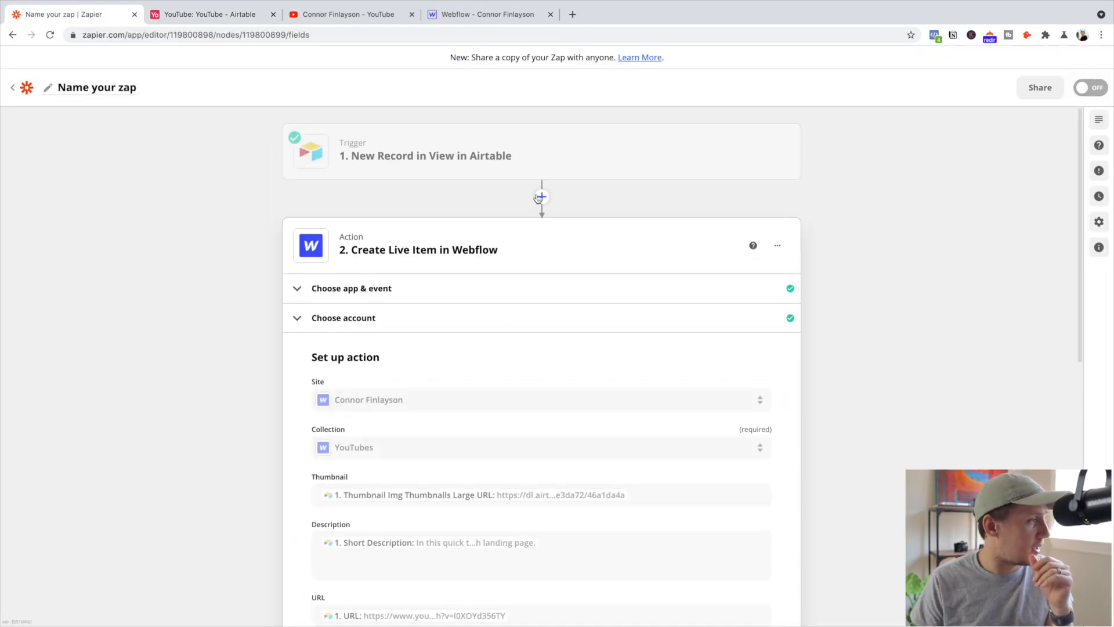
click(540, 197)
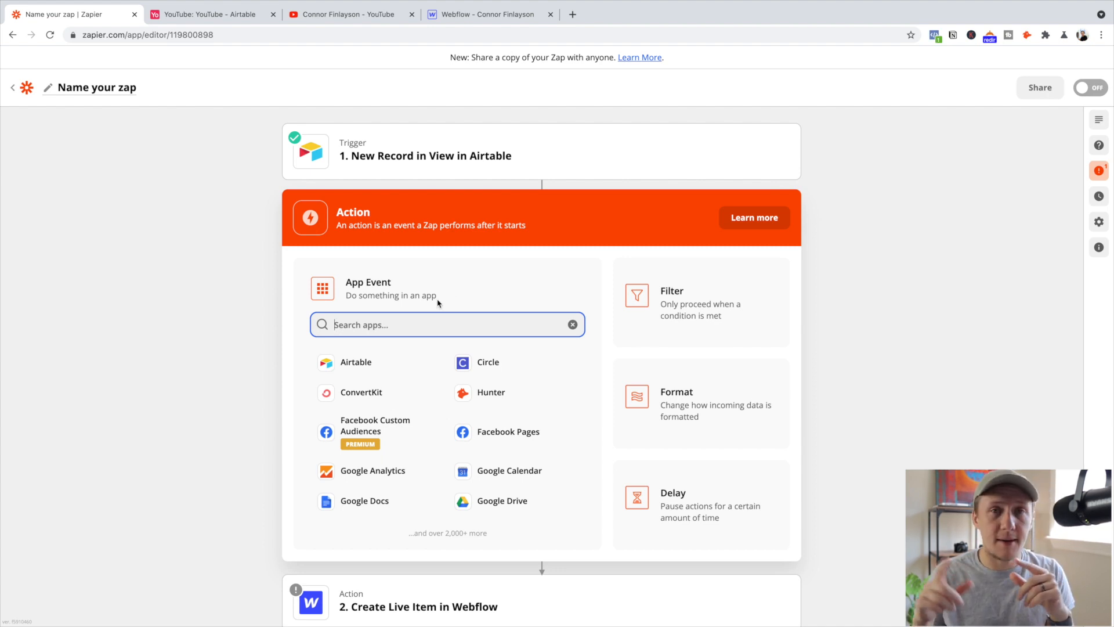
text(form)
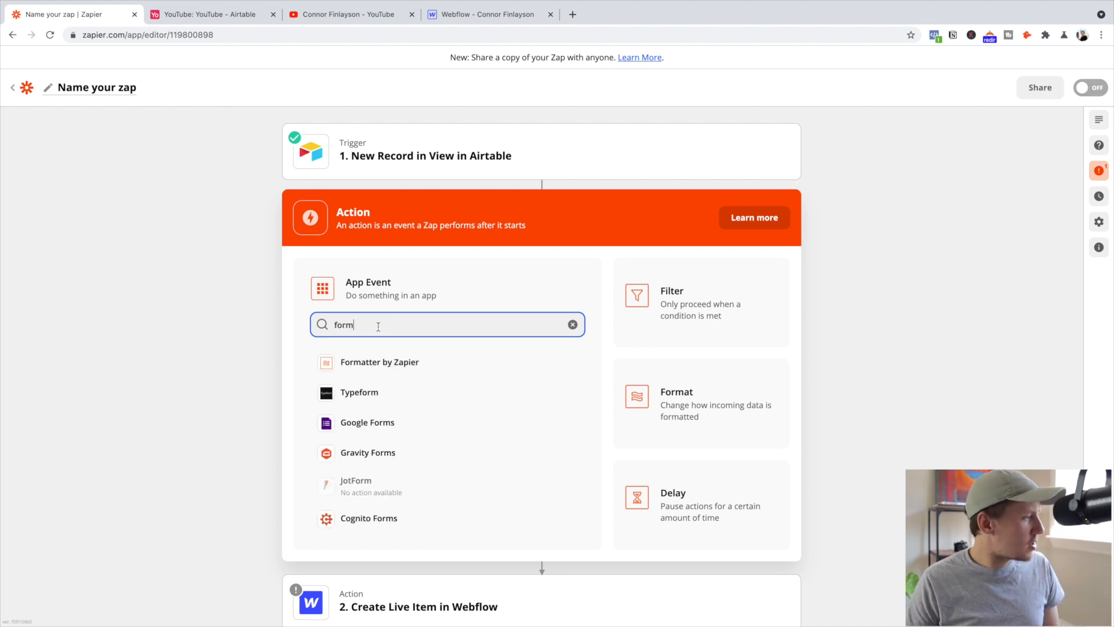
click(398, 362)
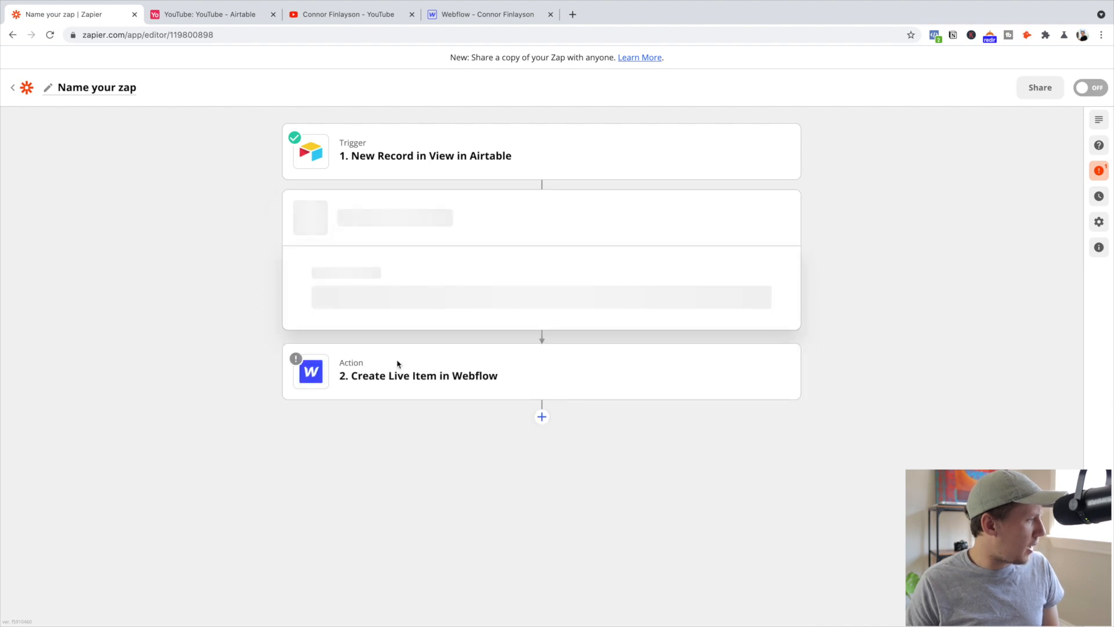
click(392, 395)
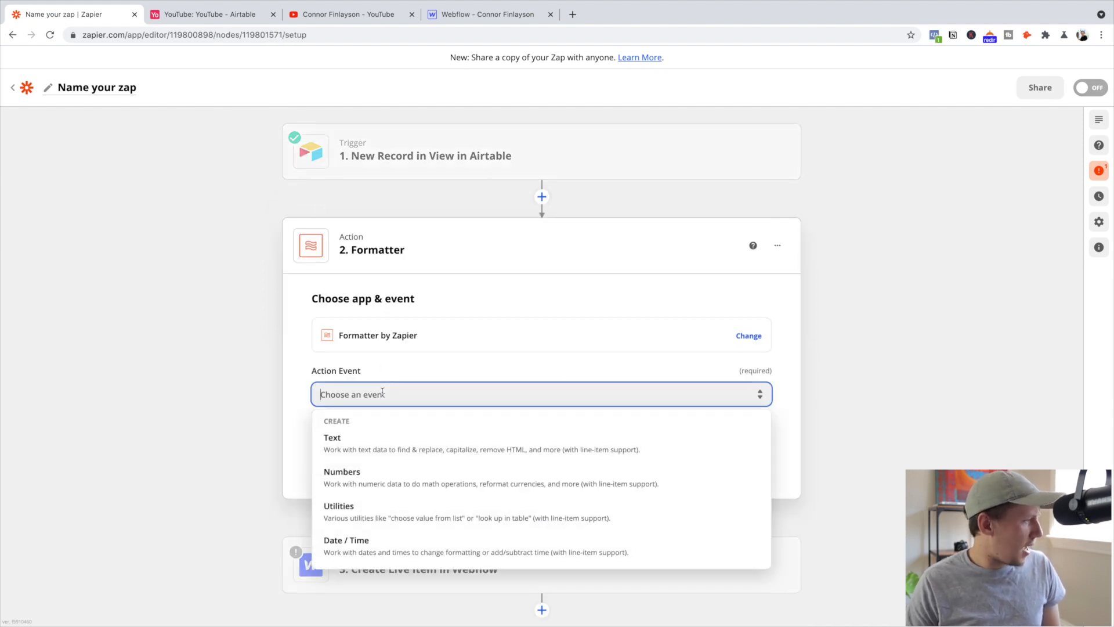
click(405, 445)
click(436, 462)
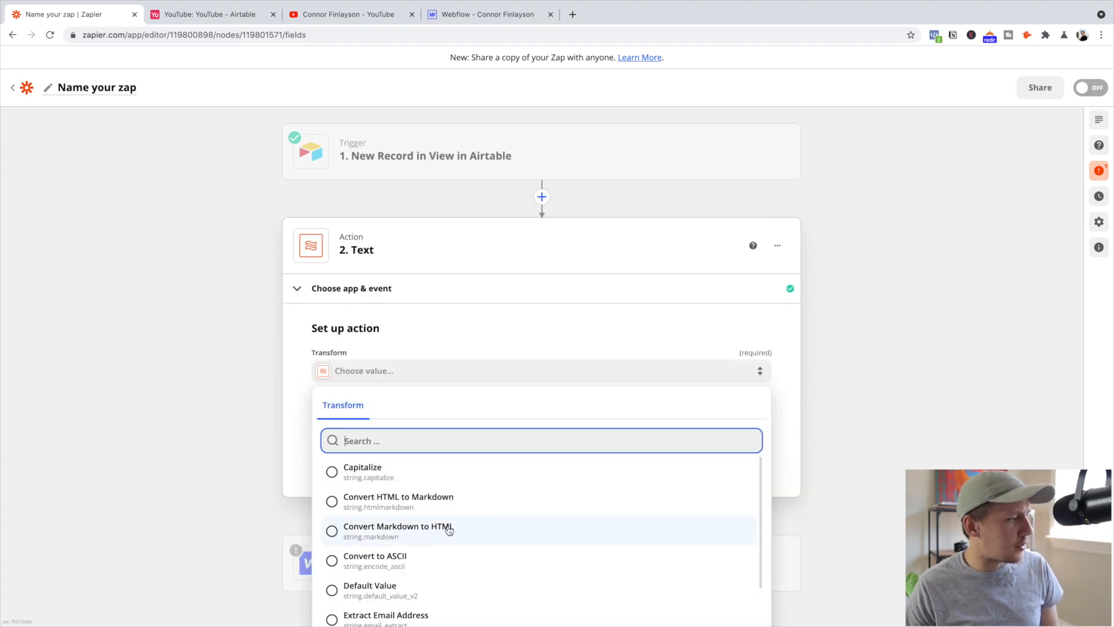
- Set the Formatter's transform to Convert Markdown to HTML and map its Input to the Airtable value Description
click(447, 528)
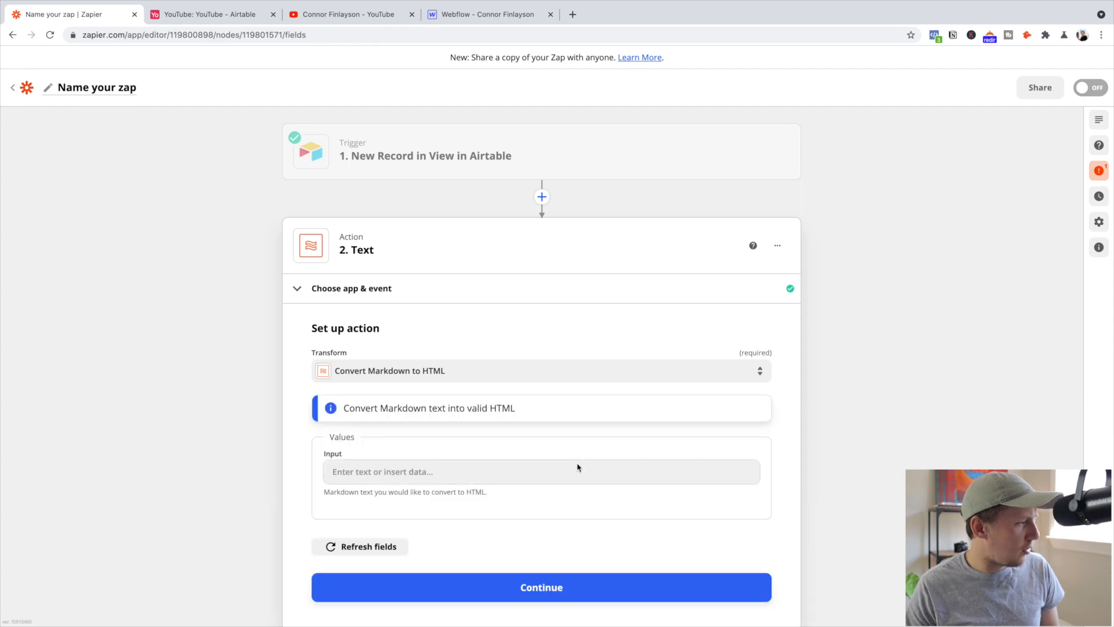
scroll(364, 467, down, 2)
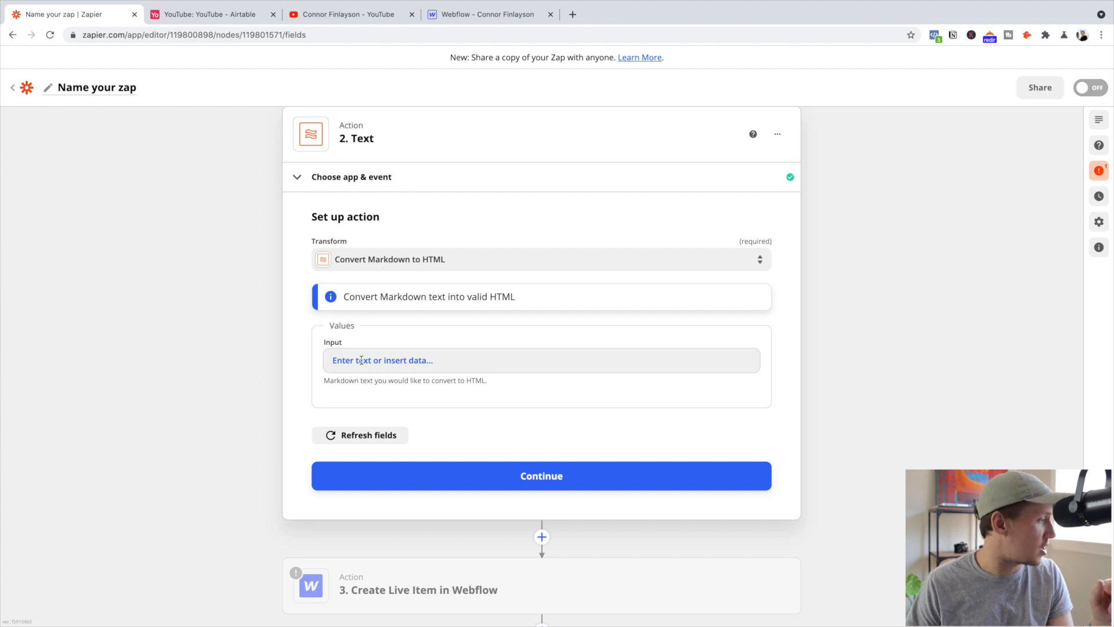
click(361, 360)
click(386, 537)
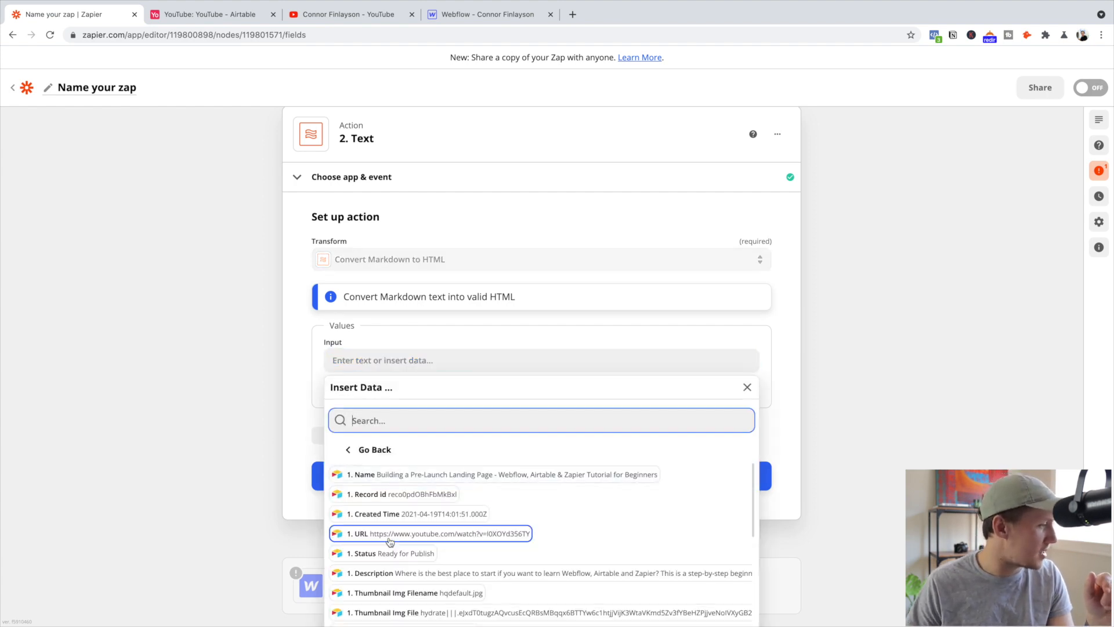
scroll(232, 548, down, 1)
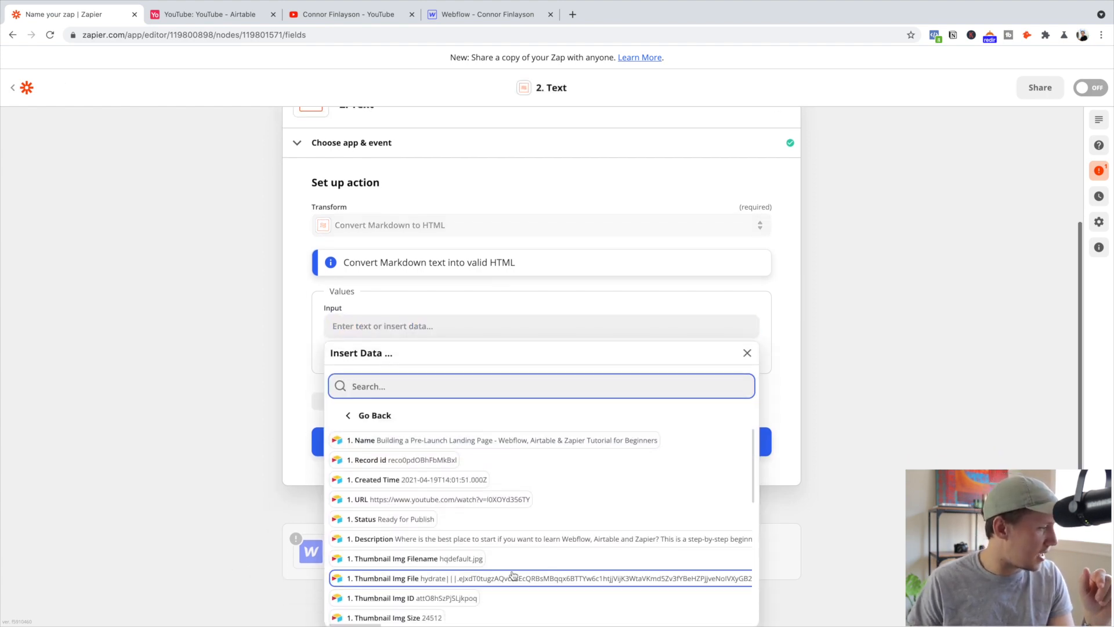
click(516, 540)
click(785, 426)
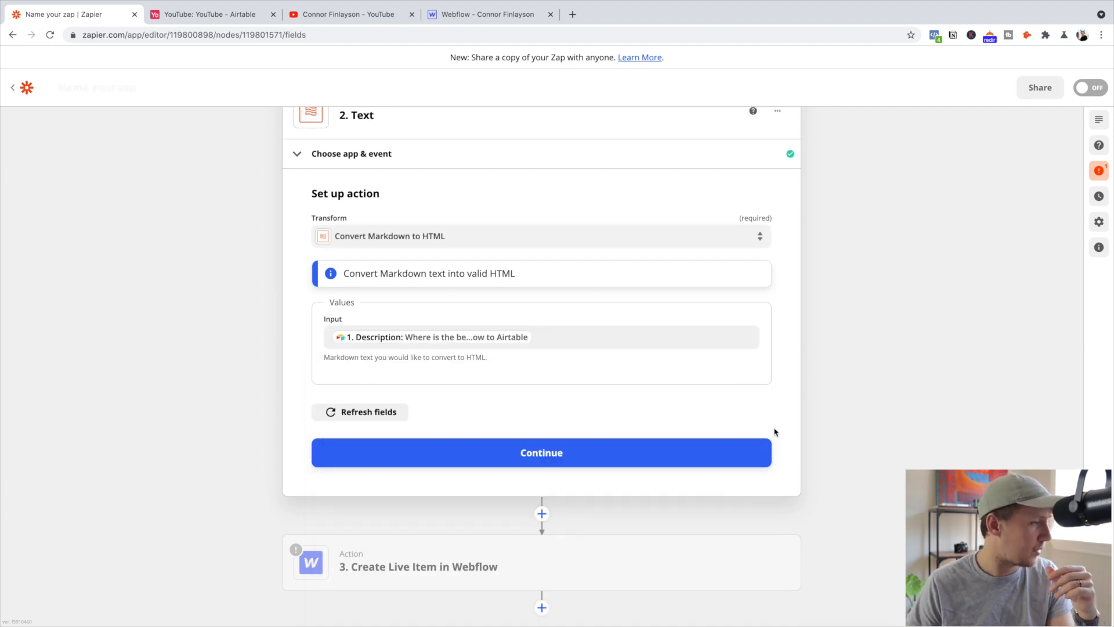
- Continue to the Formatter action's test, review the text being sent, and run the test
click(723, 453)
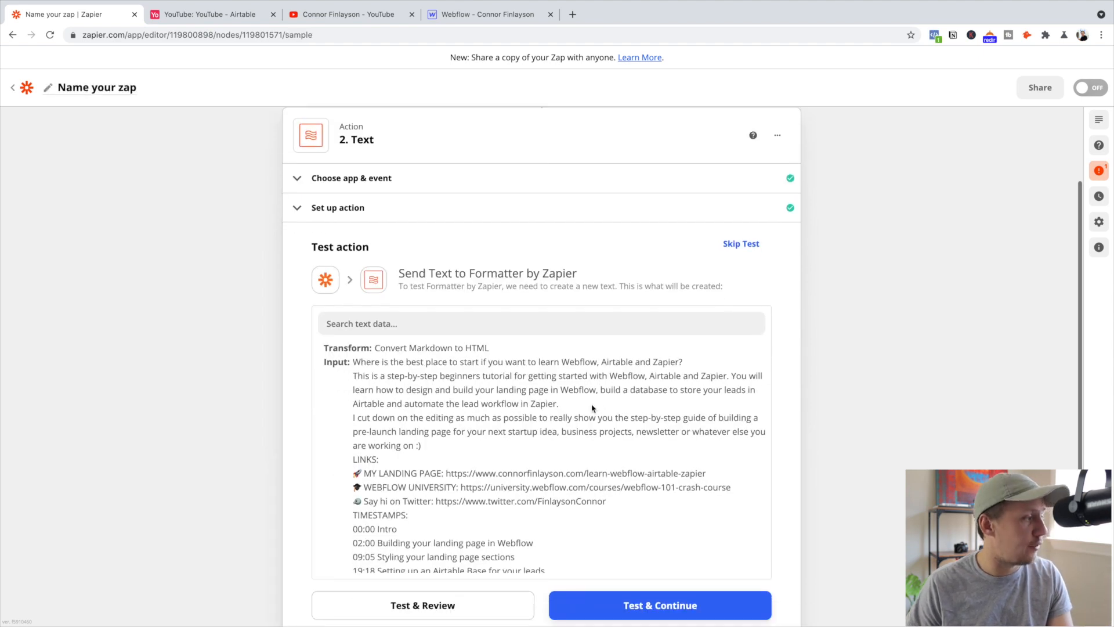
scroll(592, 405, down, 2)
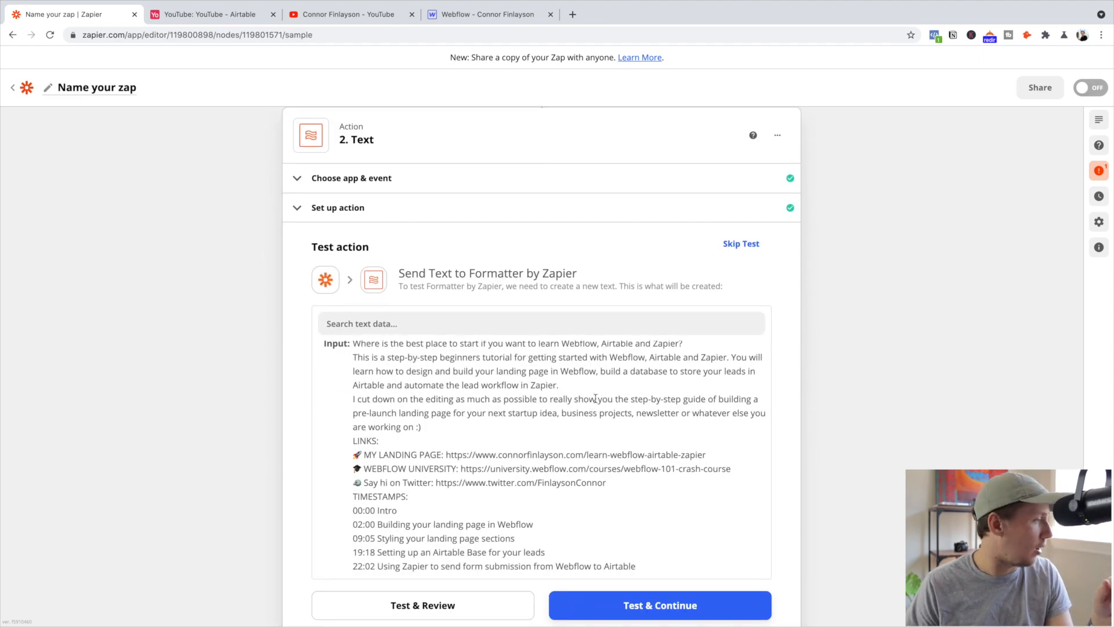
click(671, 604)
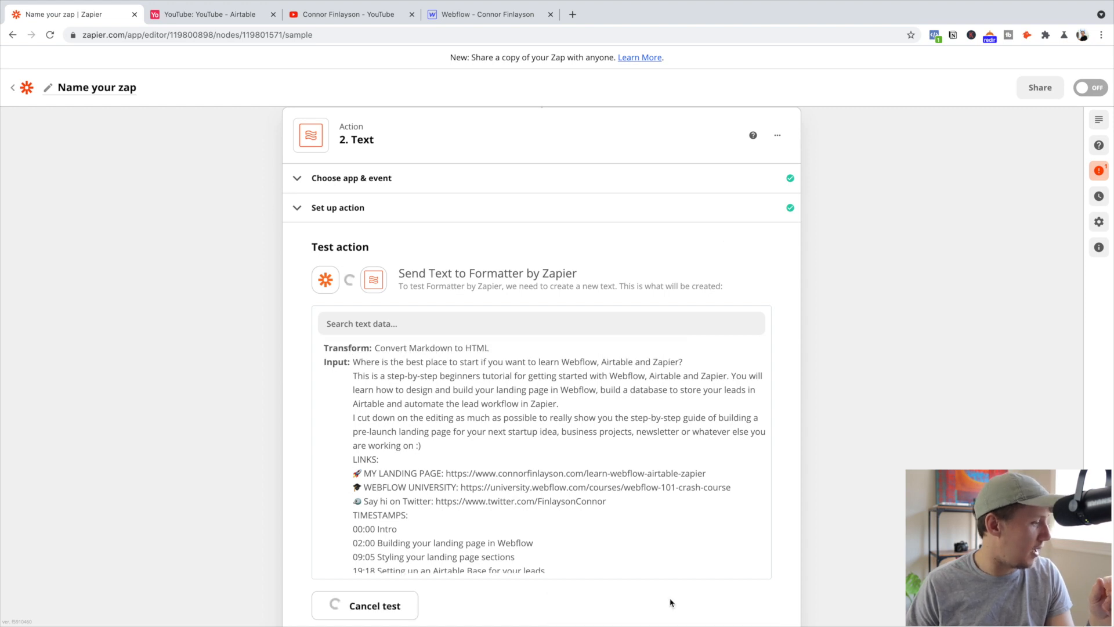
- Map the Webflow action's Additional Info field to the Formatter's Description output, followed by a <br> tag
scroll(760, 480, down, 2)
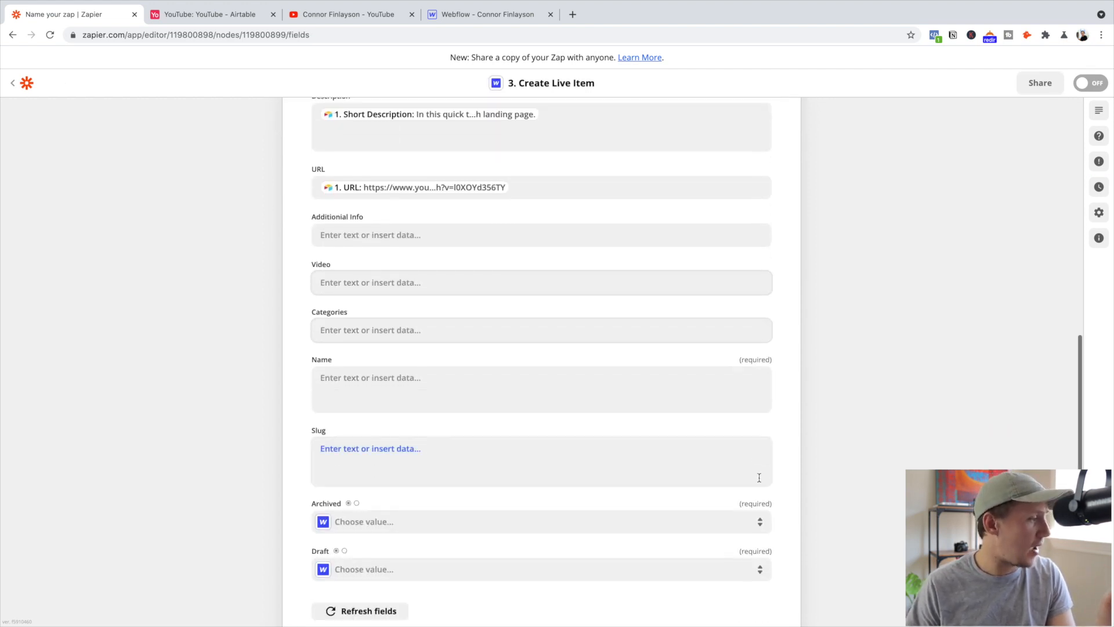
click(385, 231)
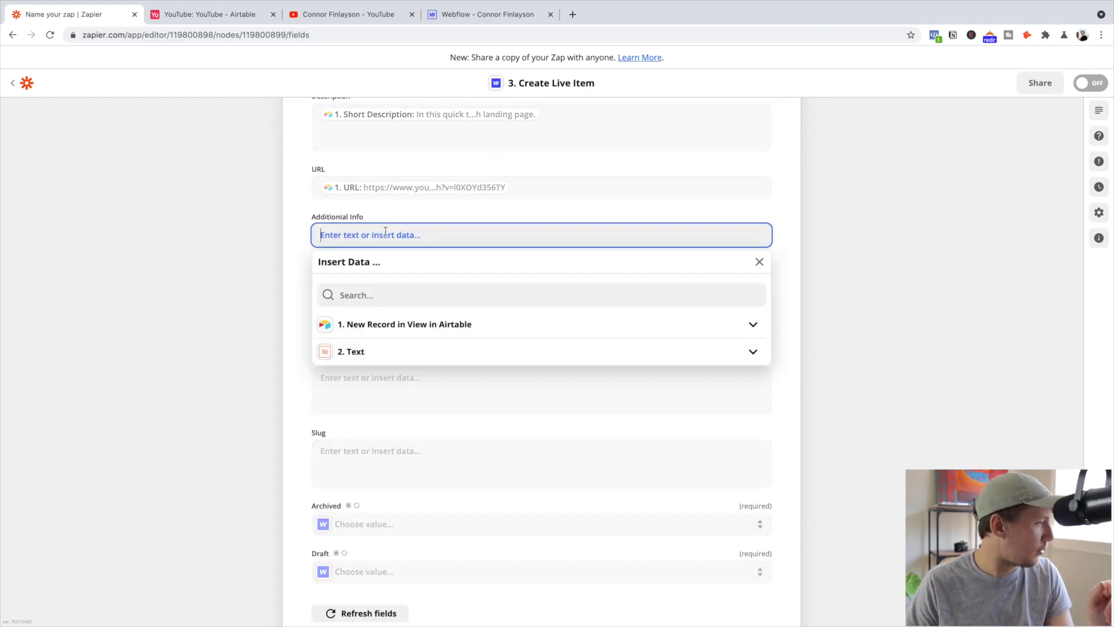
click(382, 354)
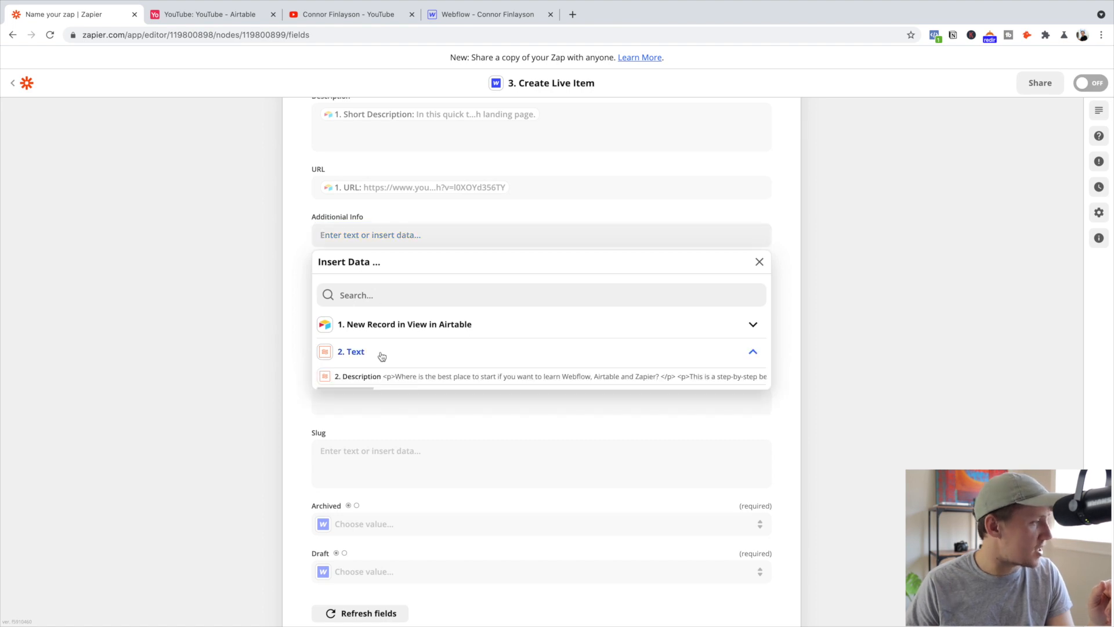
click(457, 379)
text(<br>)
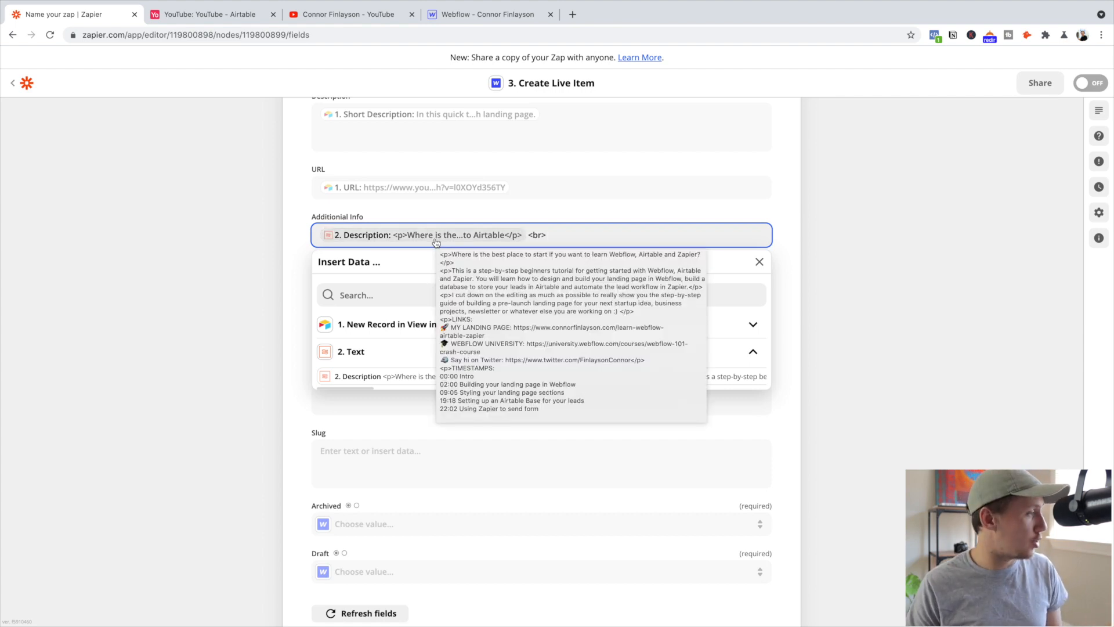
- Check the Video field's type in Webflow's YouTubes collection settings, and map the Zap's Video field to the Airtable value URL
key(Tab)
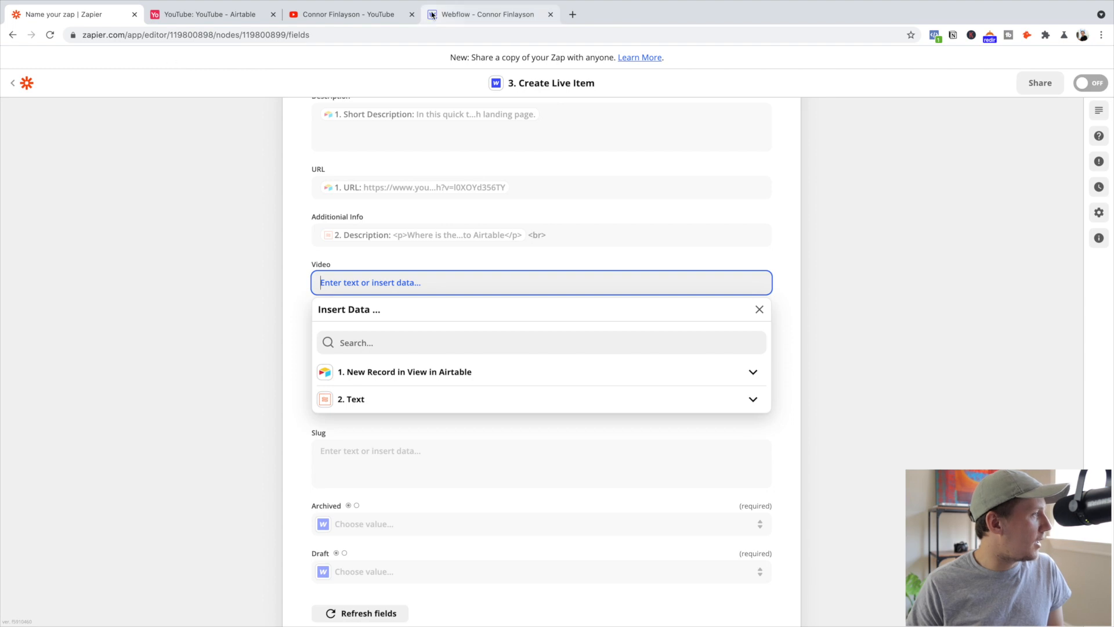
click(464, 15)
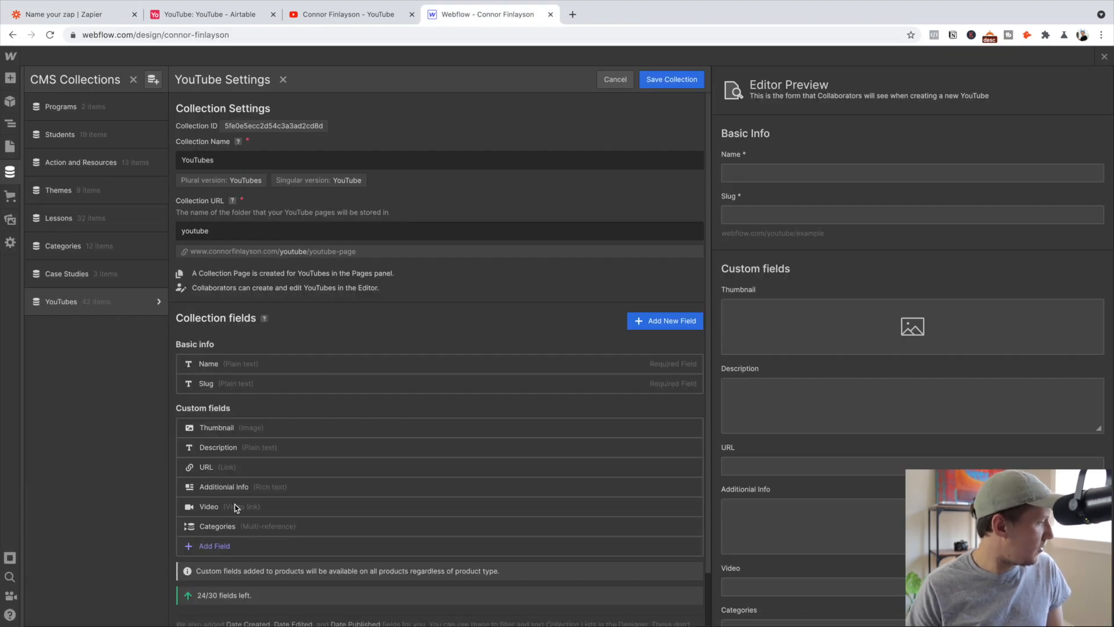
click(67, 17)
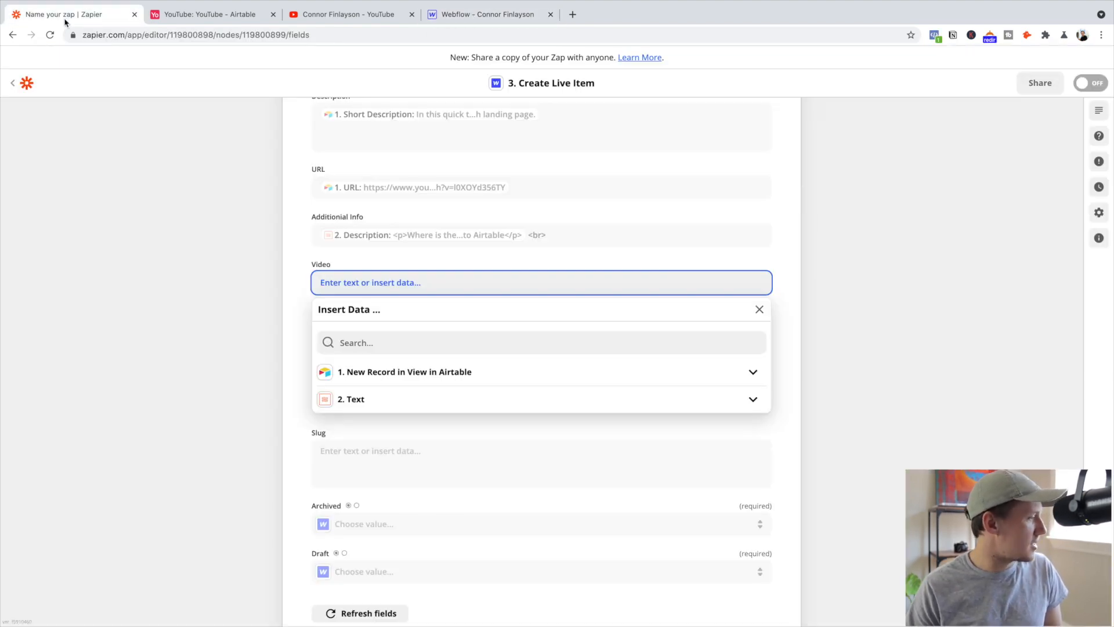
click(423, 371)
click(362, 461)
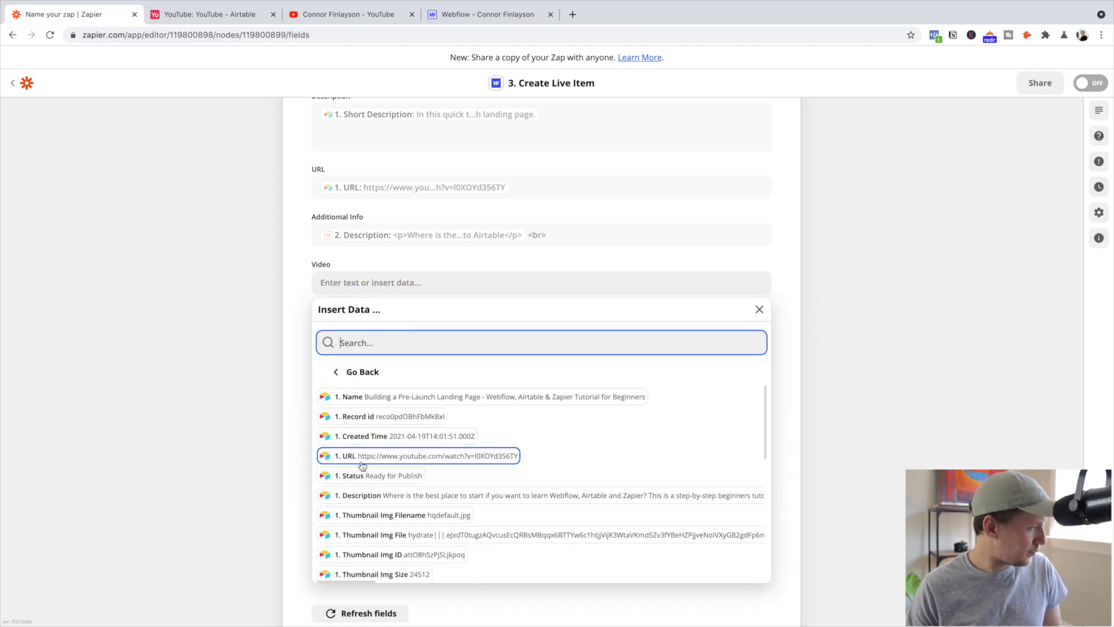
click(408, 456)
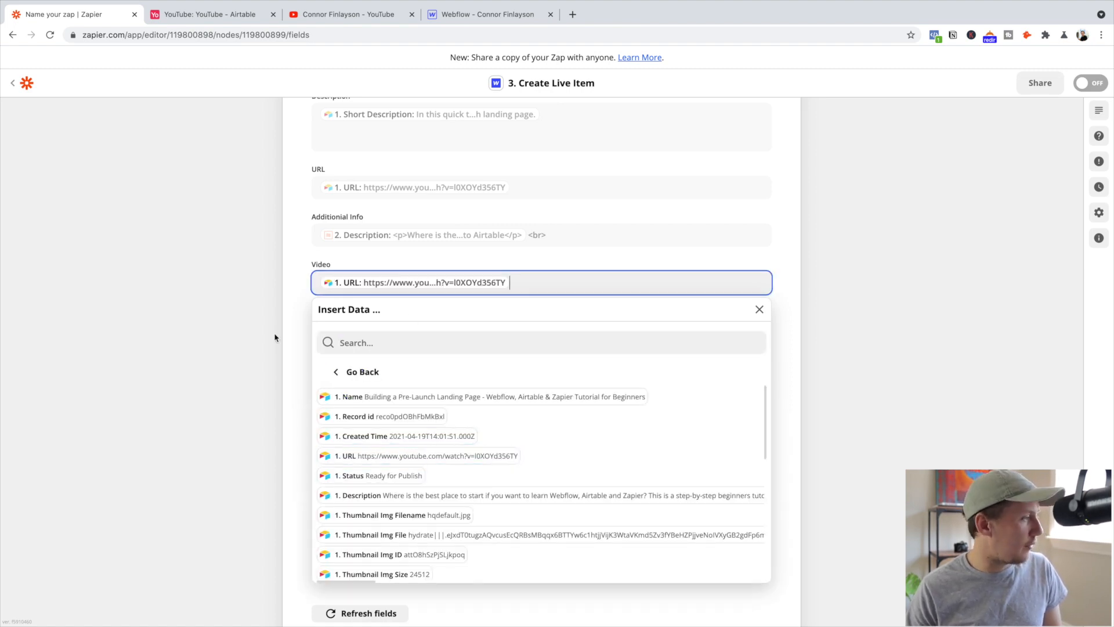
click(229, 337)
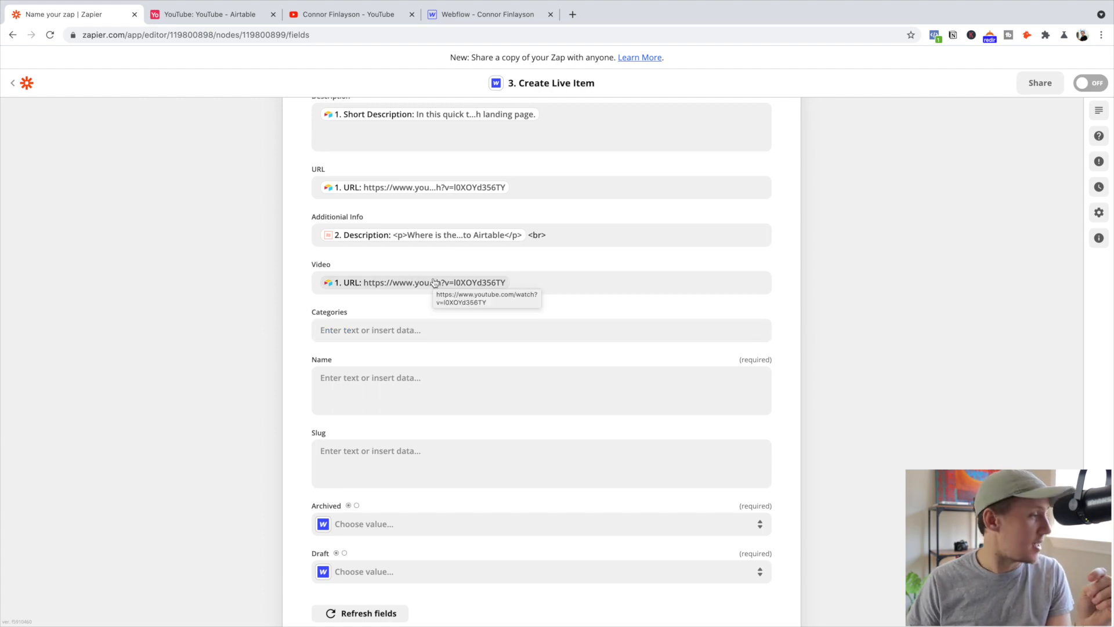
- Map the Webflow action's required Name field to the Airtable value Name
click(364, 387)
click(415, 493)
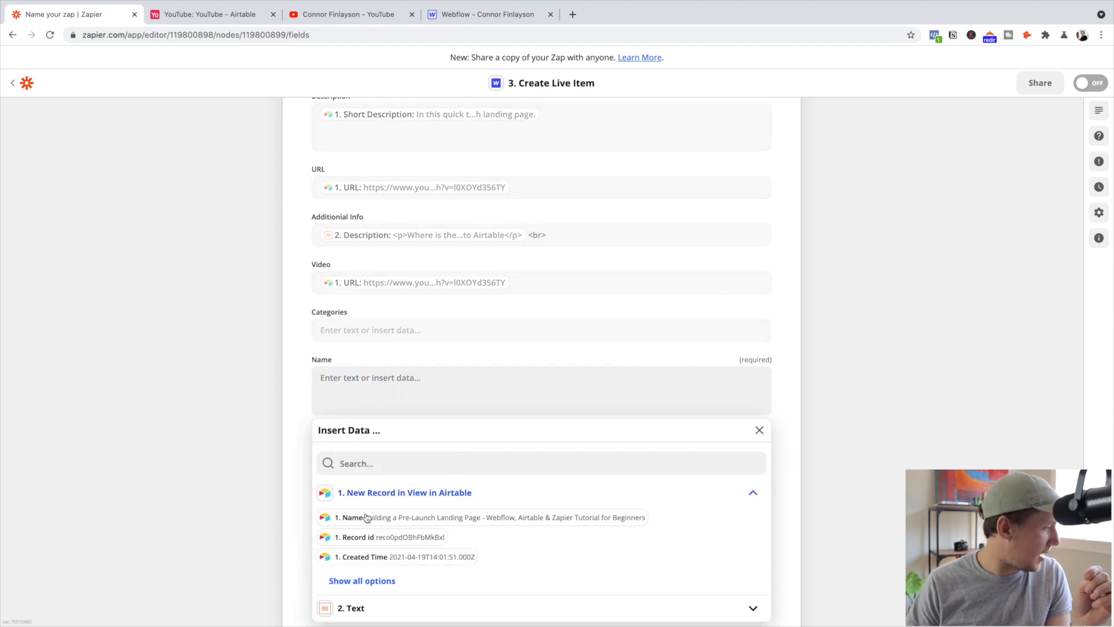
click(441, 517)
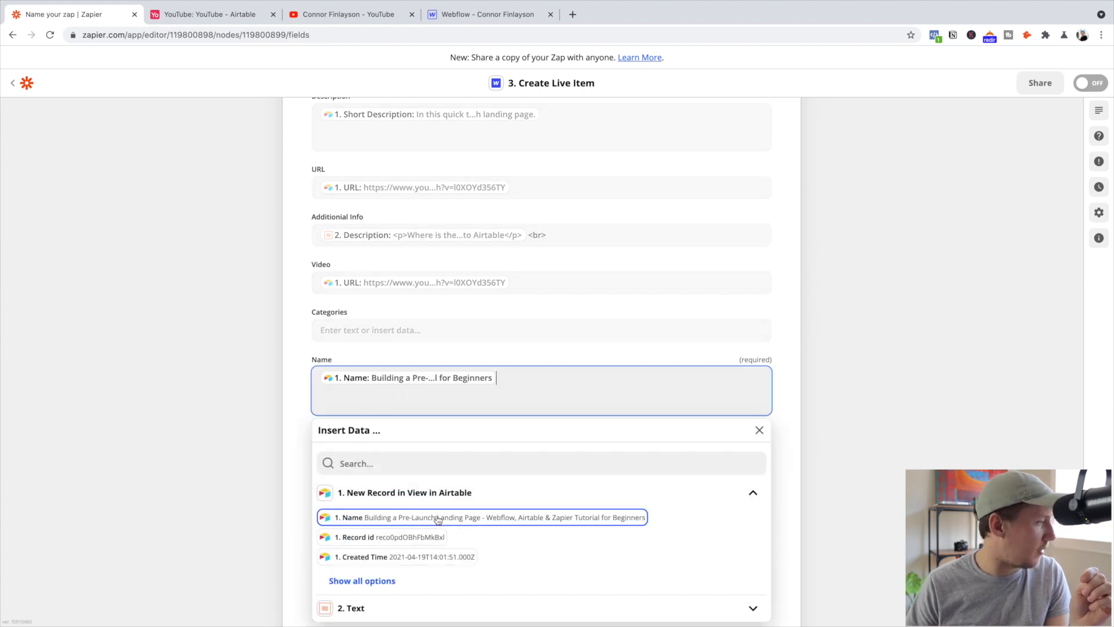
click(301, 428)
- Set the Webflow action's Archived and Draft fields to False and run its test to send the item
scroll(348, 427, down, 2)
click(384, 418)
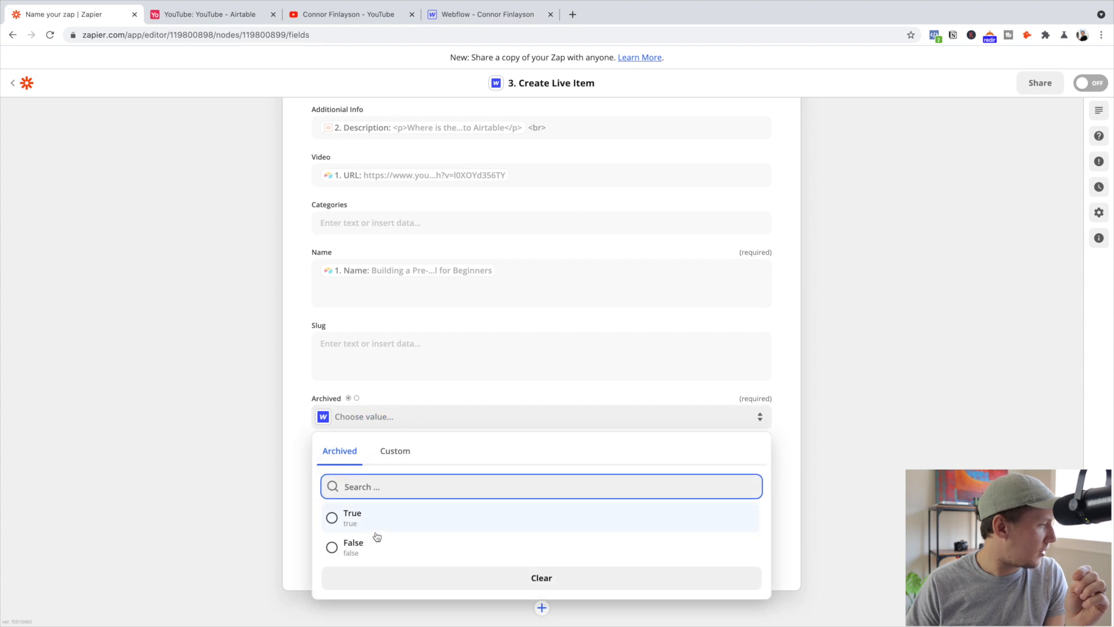
click(353, 543)
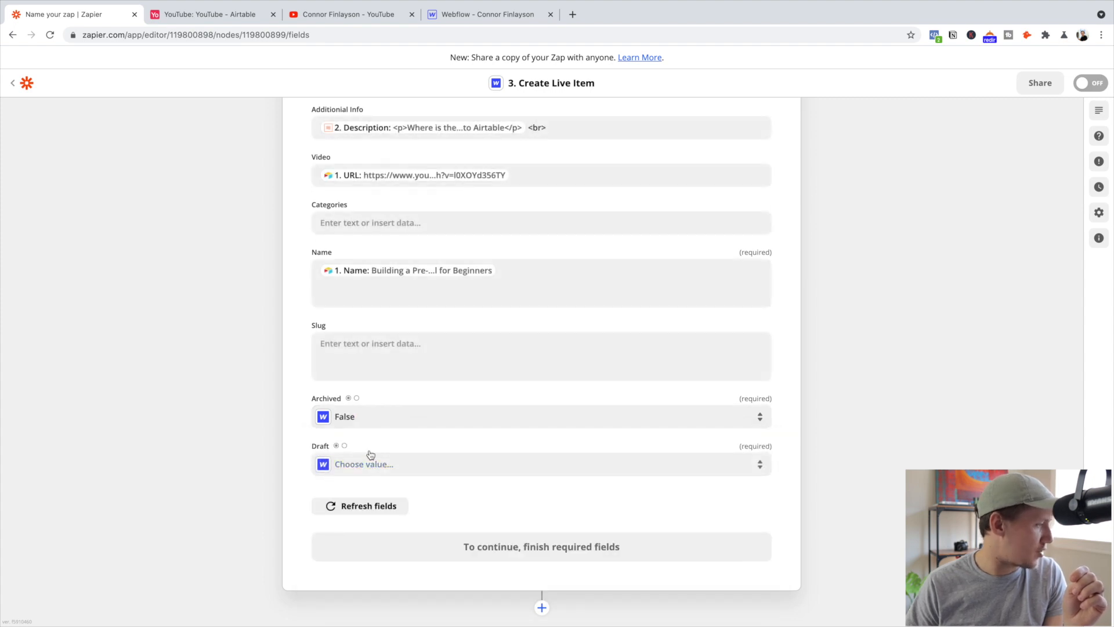
click(395, 467)
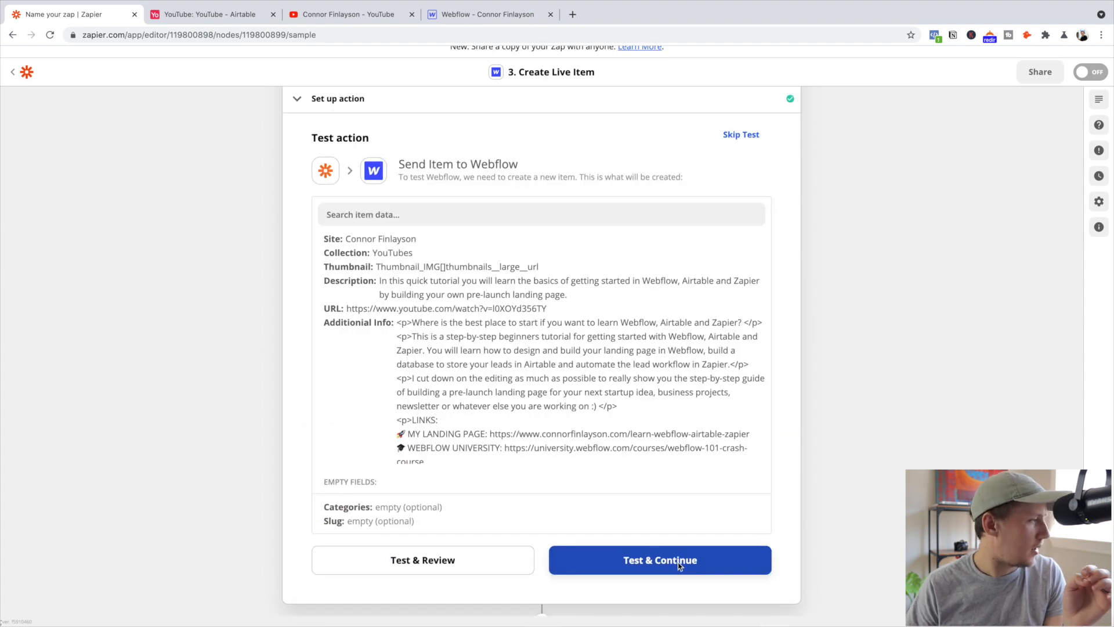
click(680, 565)
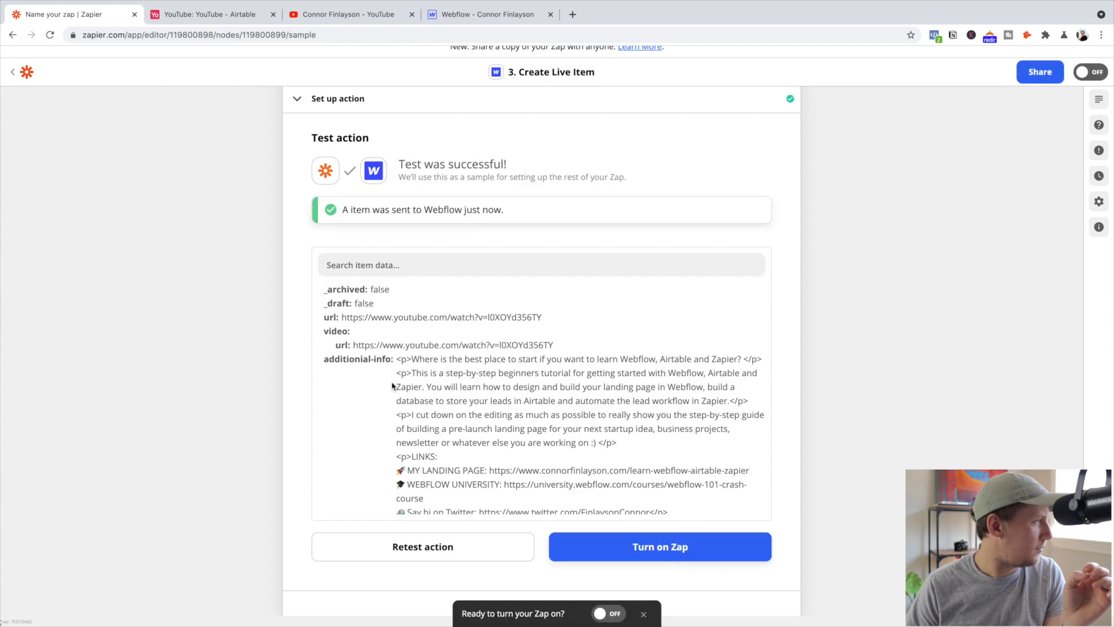
- Reload the Webflow designer and open the new Building a Pre-Launch Landing Page item in YouTubes to examine its slug, thumbnail, descriptions and links
click(452, 14)
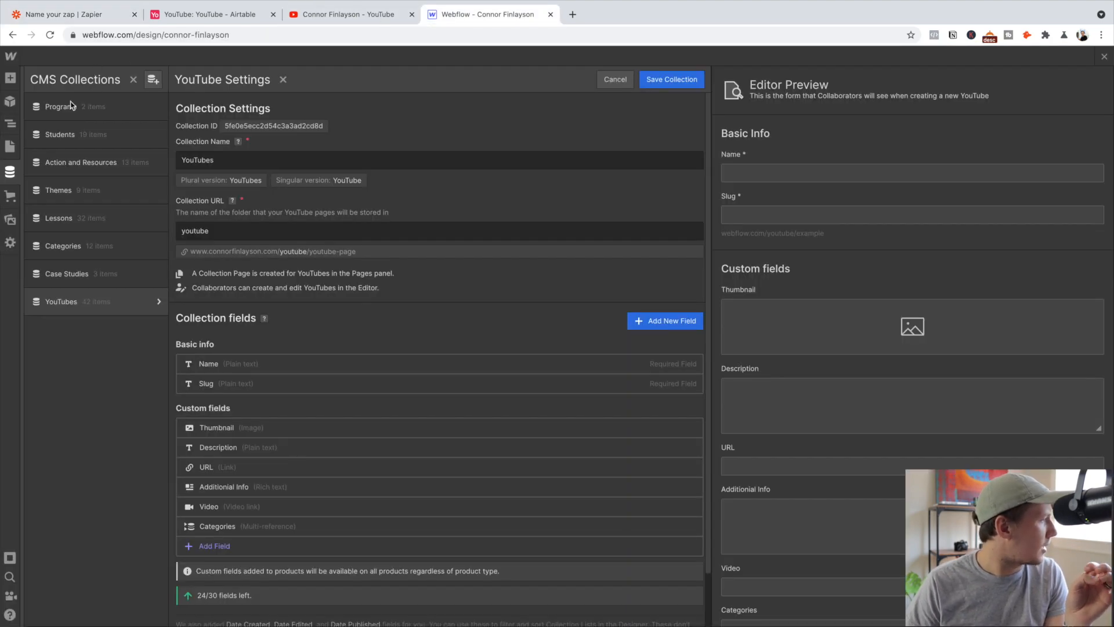
click(49, 36)
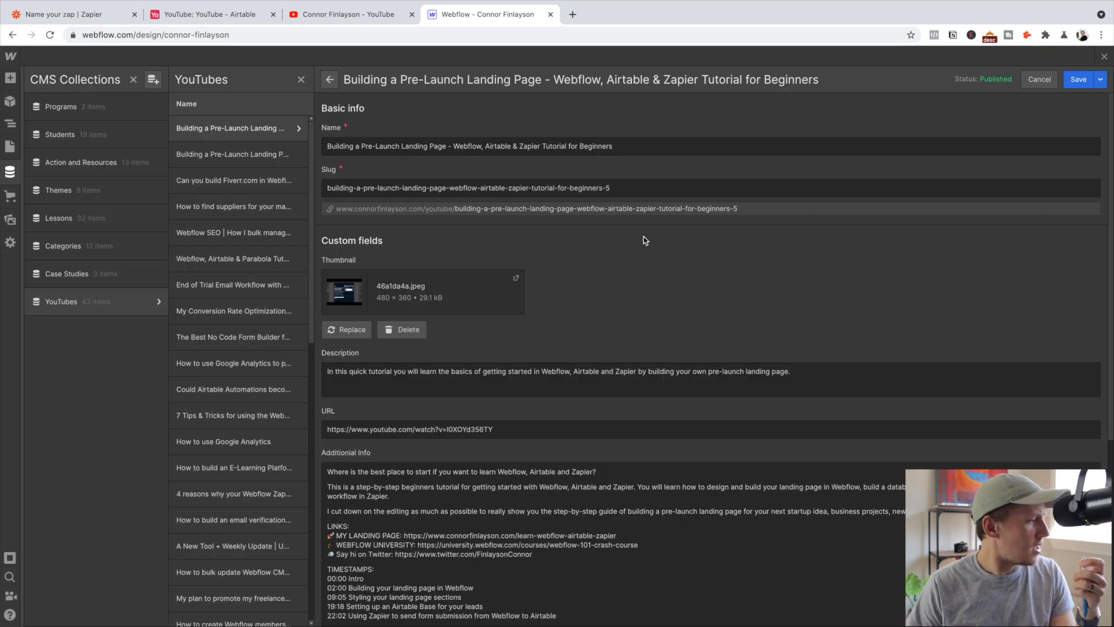
scroll(644, 240, down, 3)
scroll(644, 240, up, 2)
scroll(426, 186, up, 1)
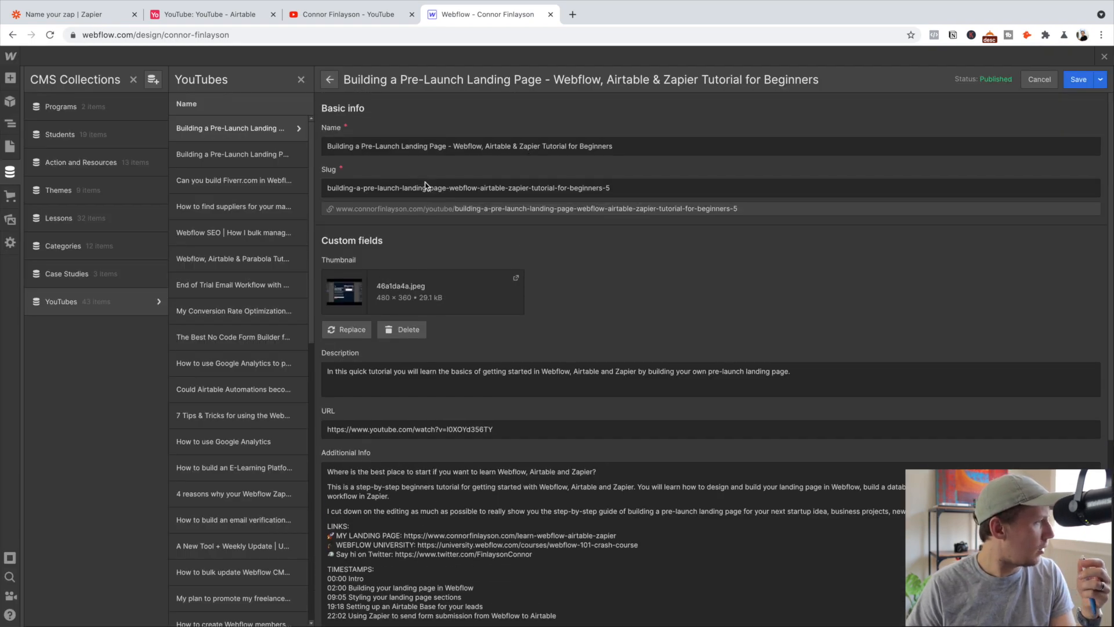
click(622, 189)
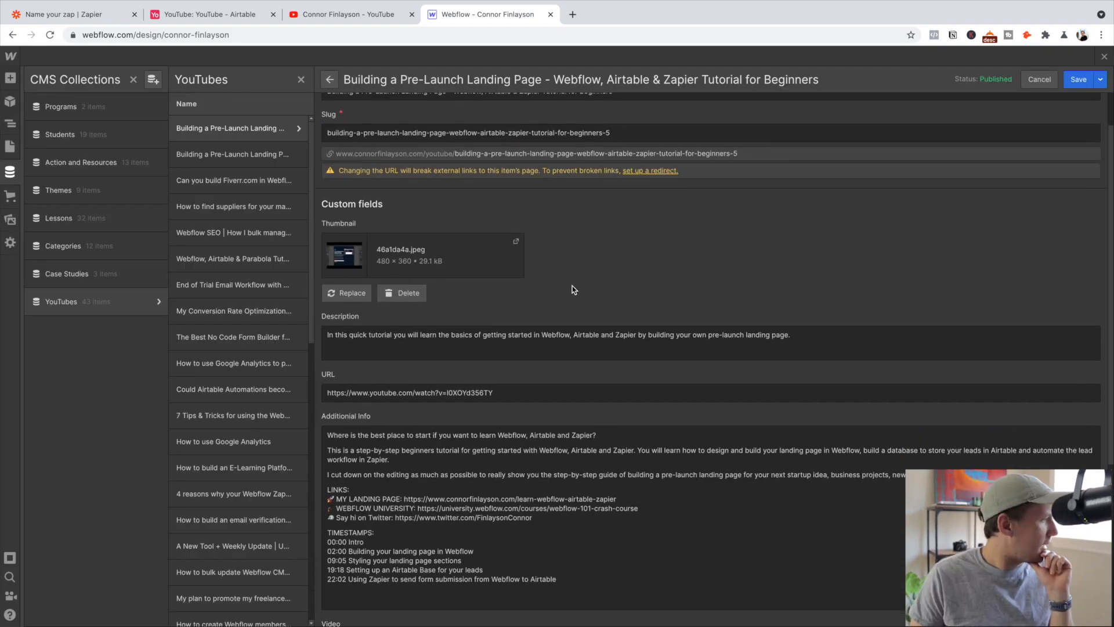
scroll(439, 274, down, 3)
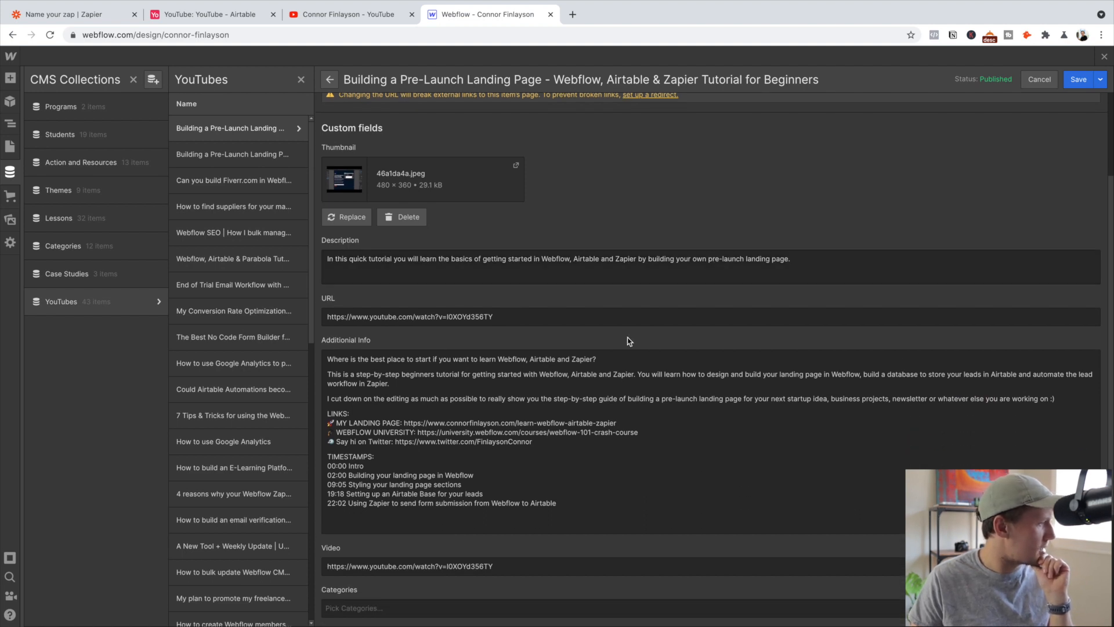
- Insert line breaks after the TIMESTAMPS: and LINKS: headings in the item's Additional Info text
scroll(626, 267, down, 3)
click(404, 353)
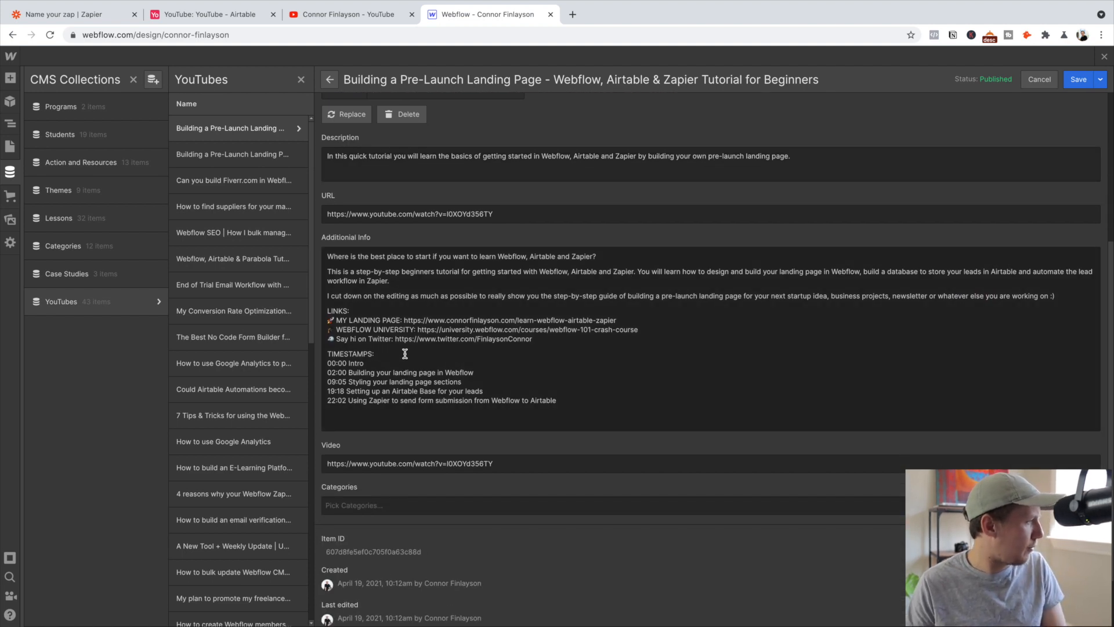
key(Return)
click(372, 310)
key(Return)
- Return to the Zap in Zapier and add a Webhooks by Zapier action after the Webflow step, with Custom Request as its event
scroll(492, 393, down, 3)
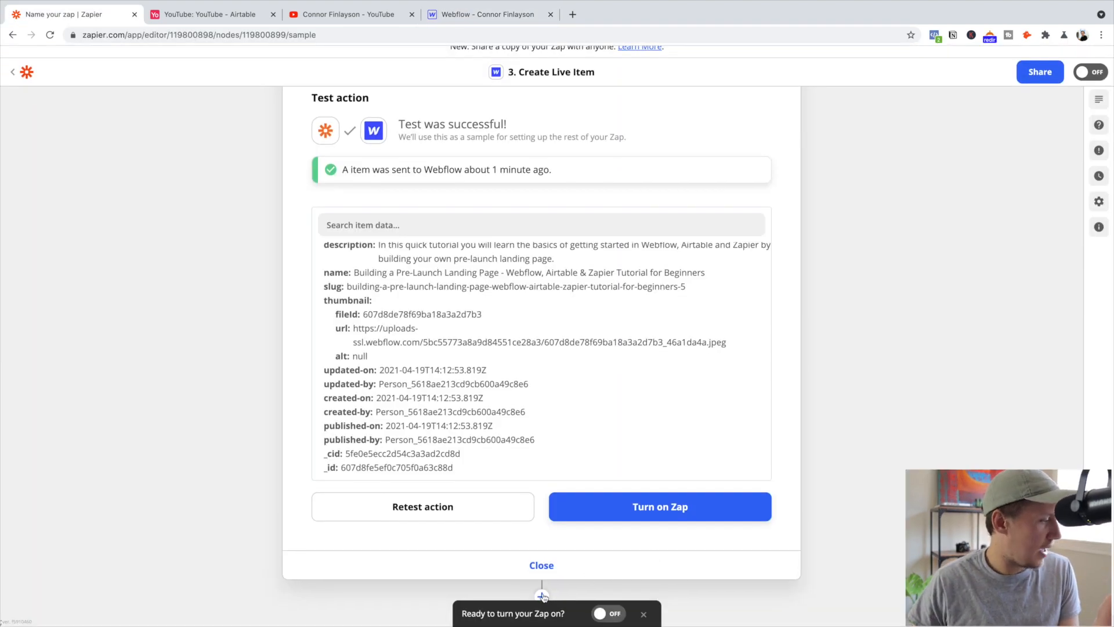
click(542, 595)
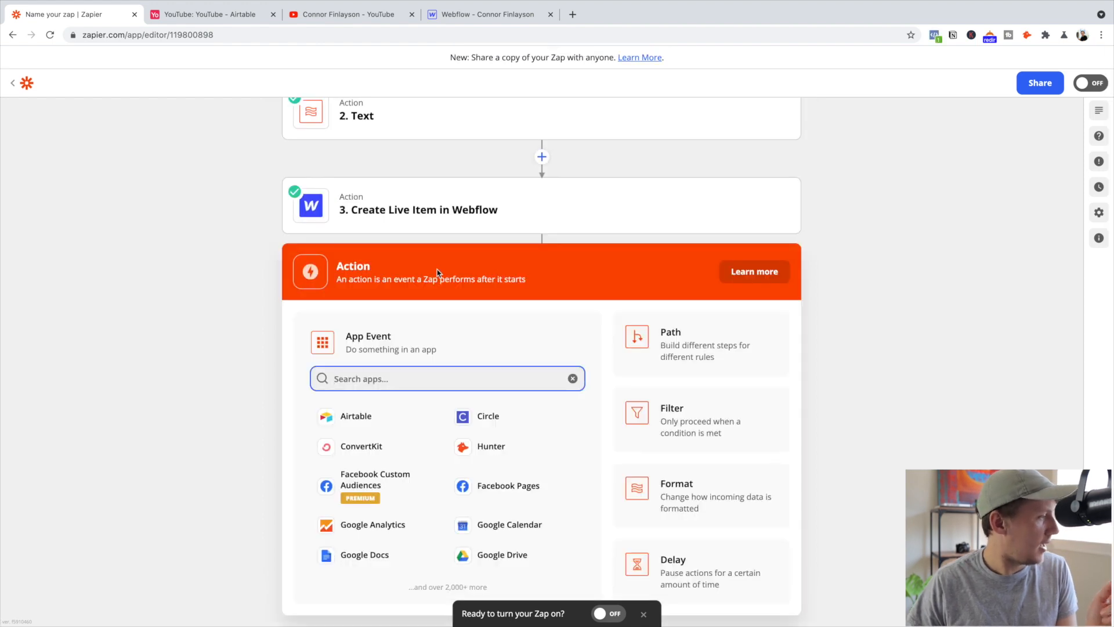
text(web)
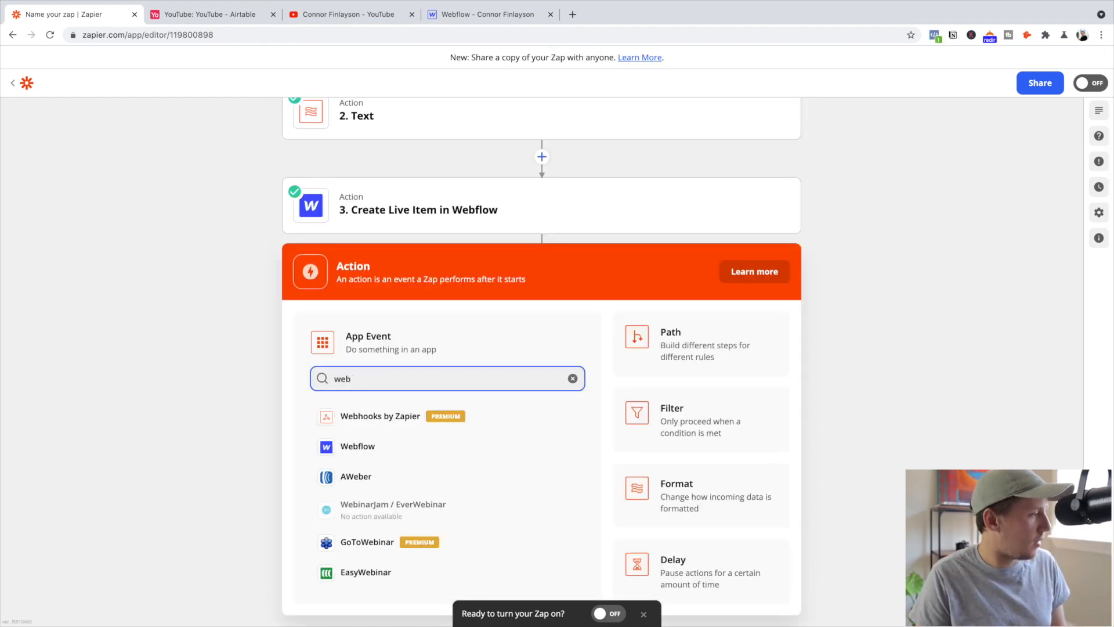
click(397, 422)
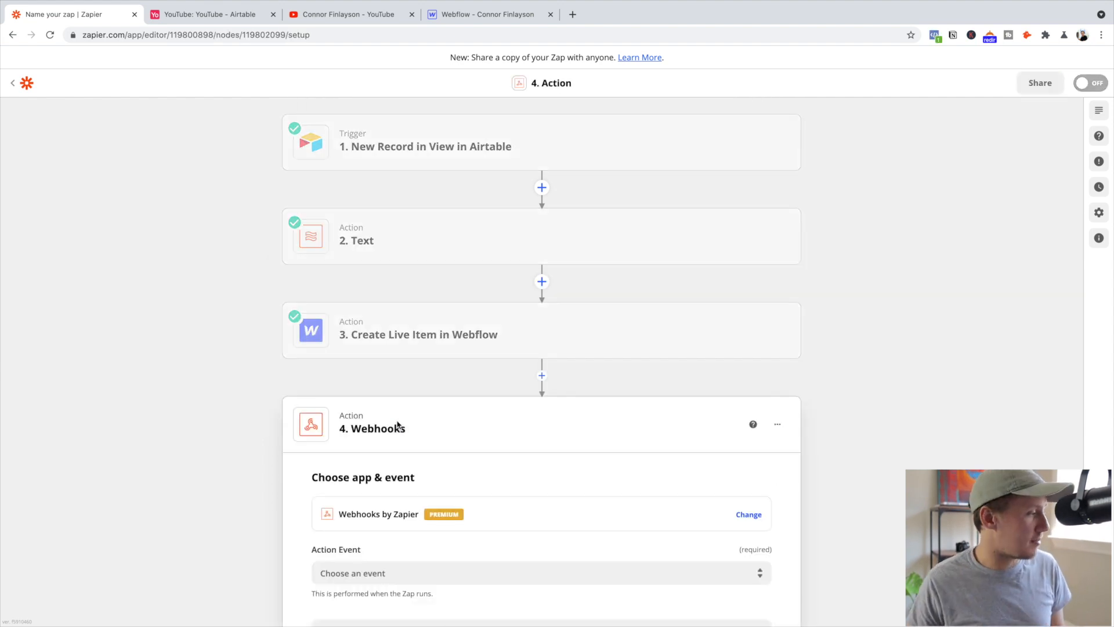
click(417, 483)
scroll(420, 475, down, 1)
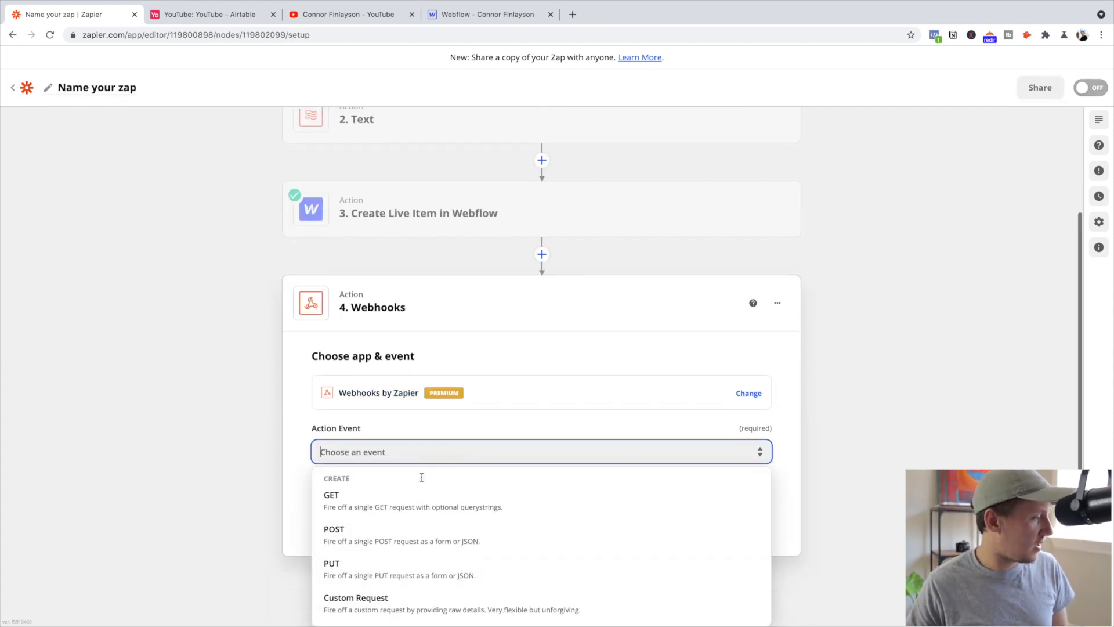
click(425, 609)
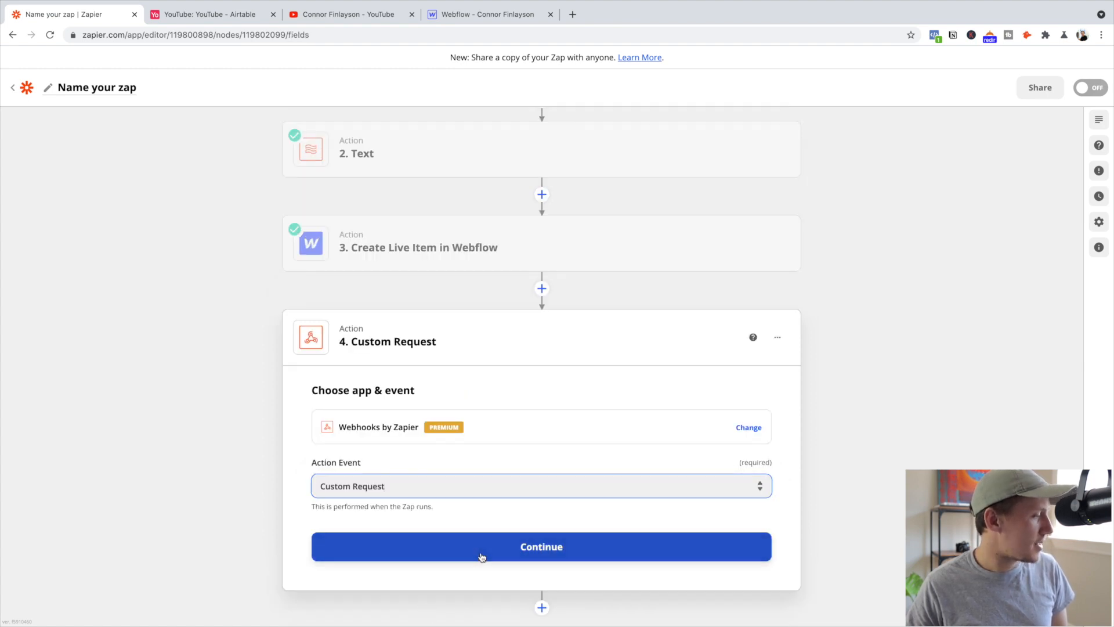
click(478, 558)
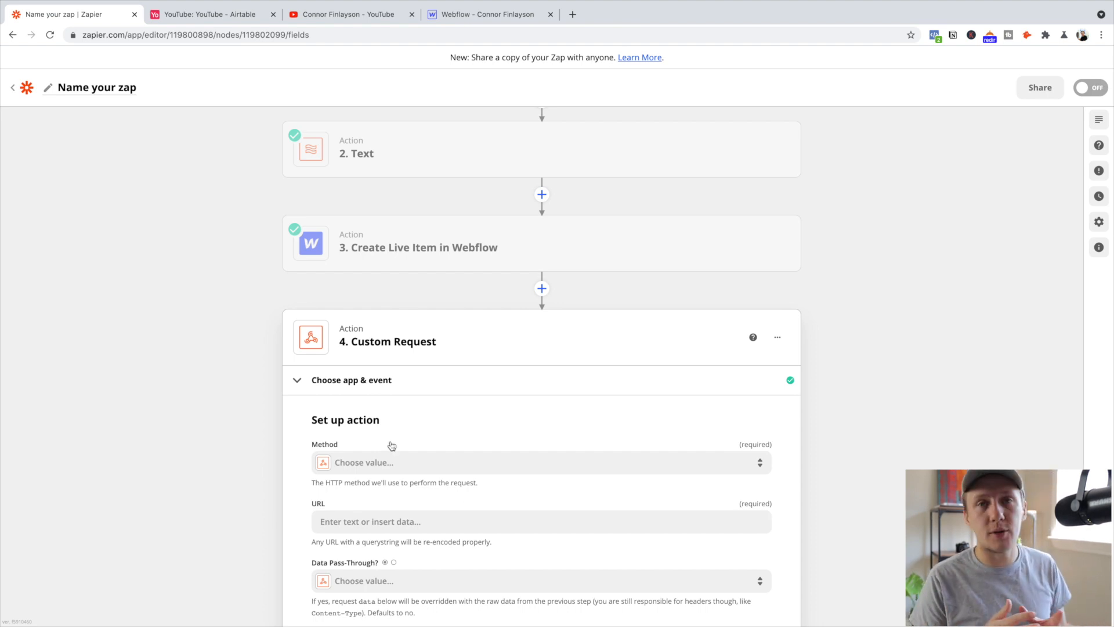
- Set the custom request's method to PATCH
scroll(398, 420, down, 5)
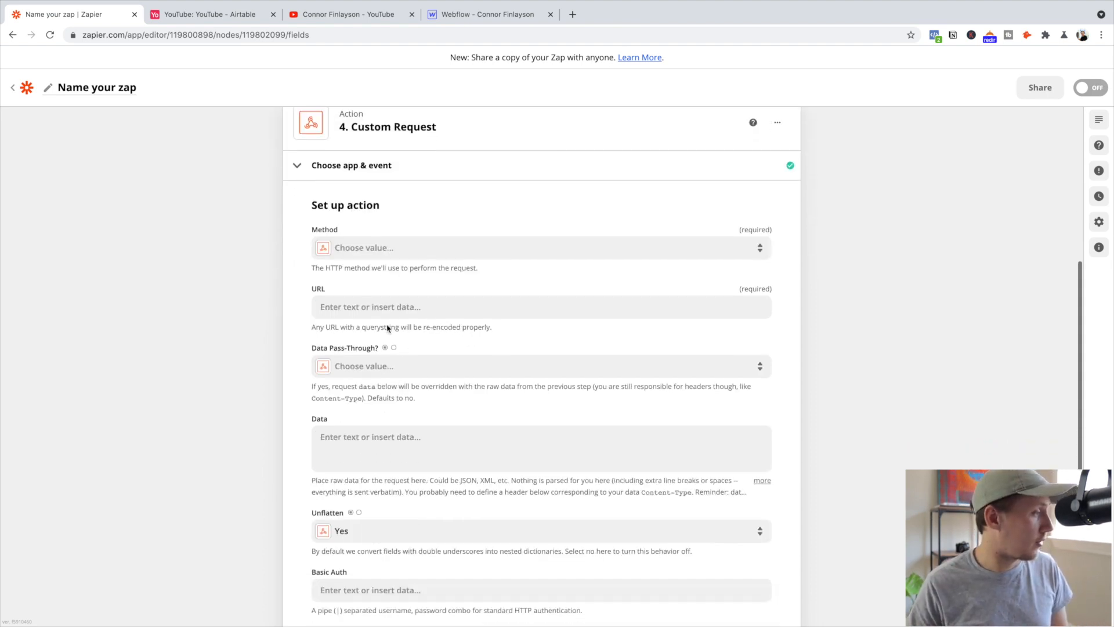
click(396, 191)
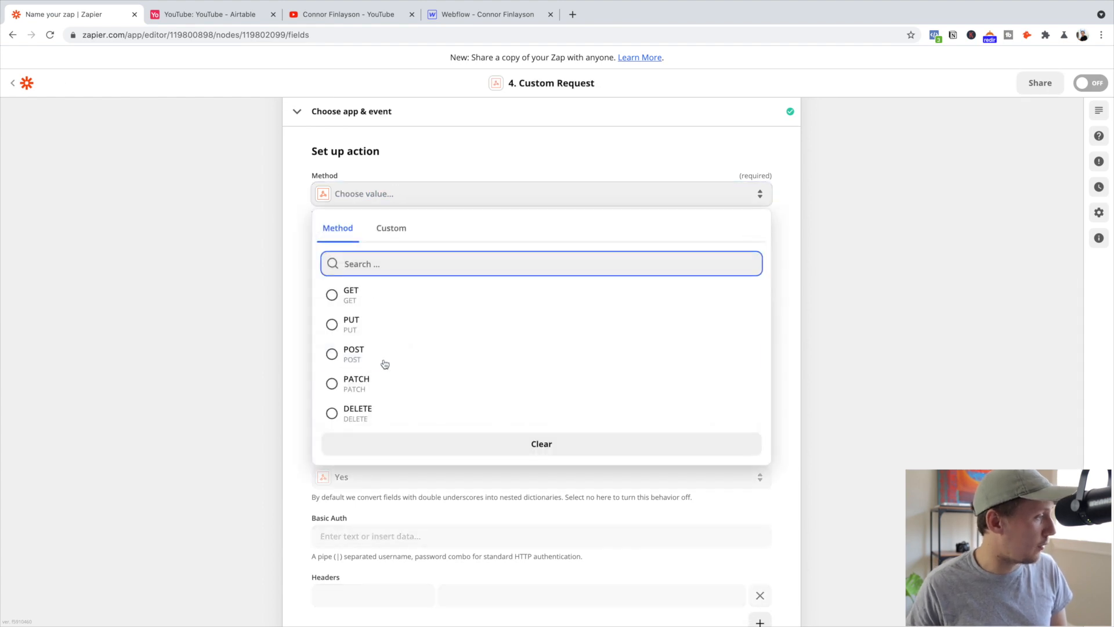
click(377, 382)
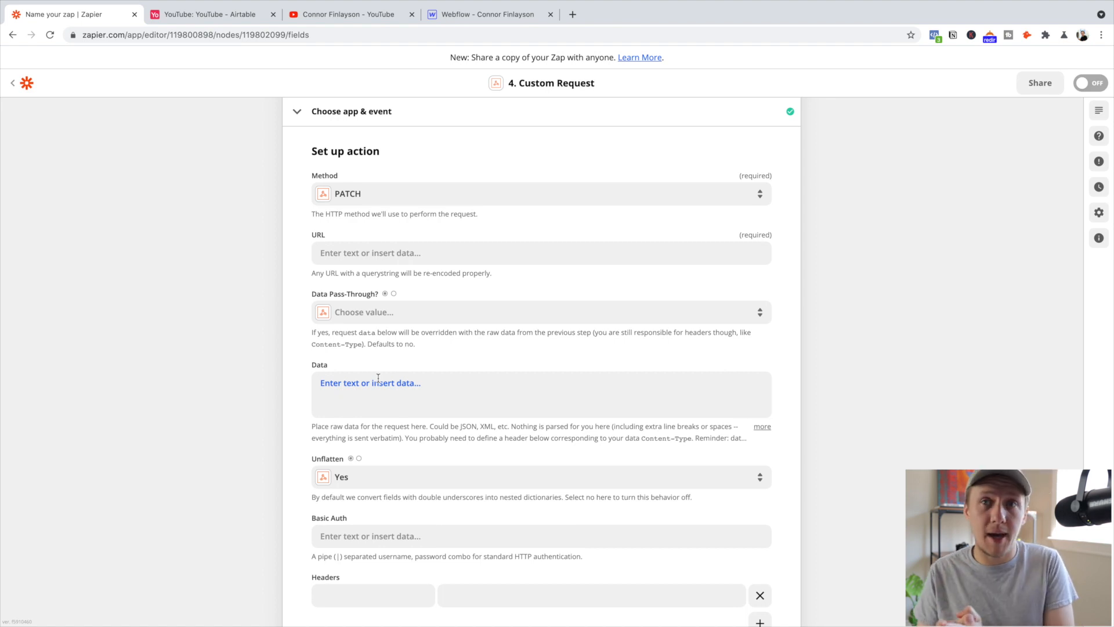
click(374, 249)
text(https://api.webflow.com/collections/)
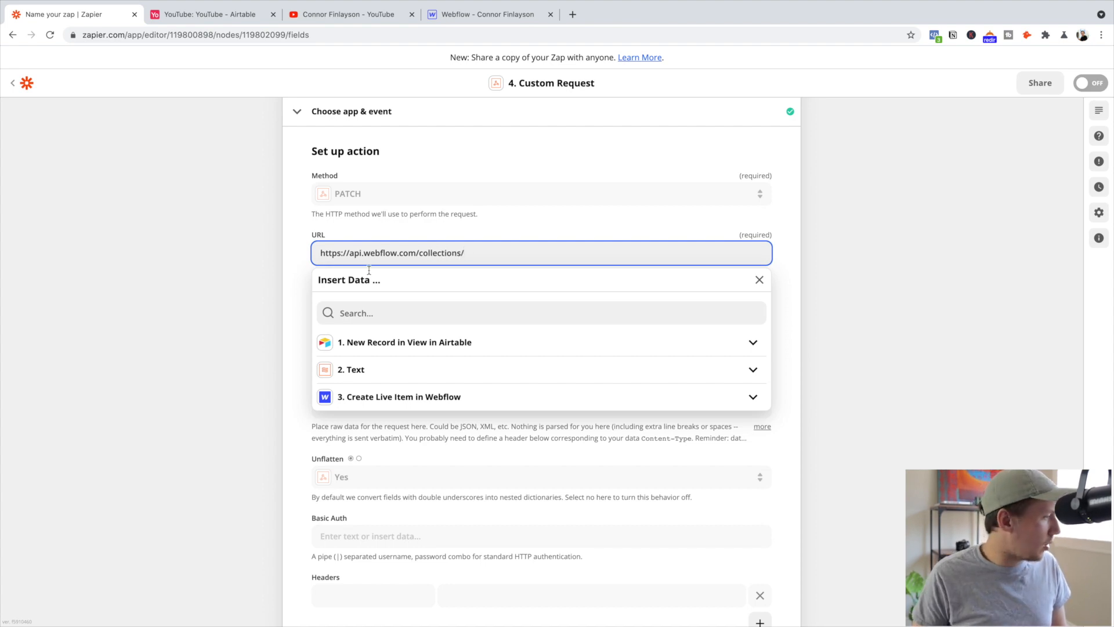
click(458, 400)
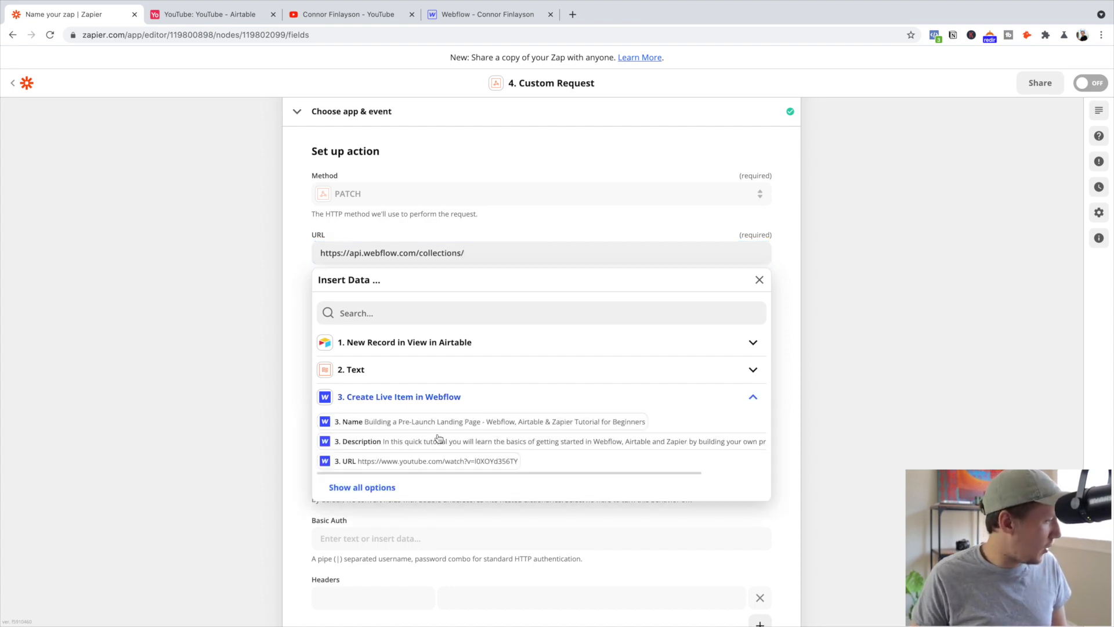
click(380, 494)
click(411, 485)
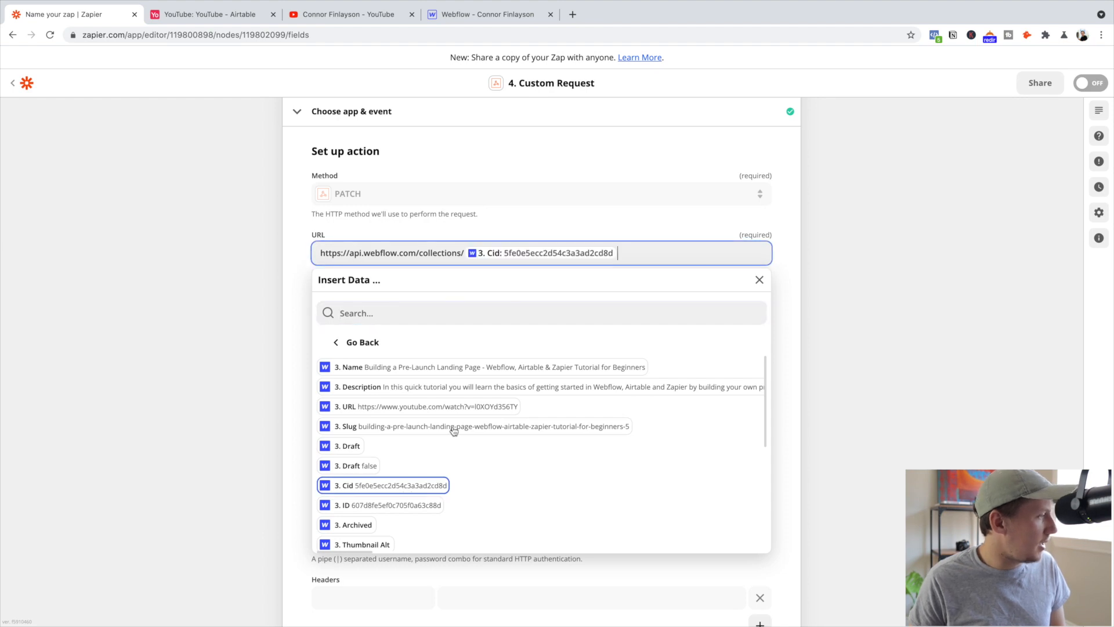
- Extend the request URL with /items/, the ID value from the Create Live Item step, and ?live=true
text(/items)
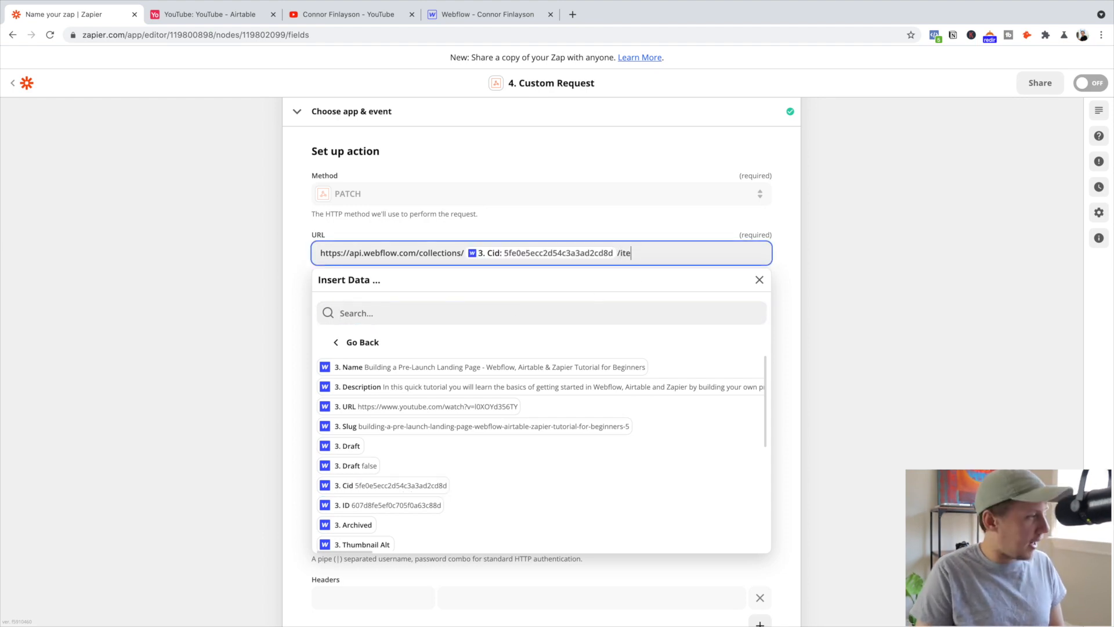
click(383, 505)
click(439, 264)
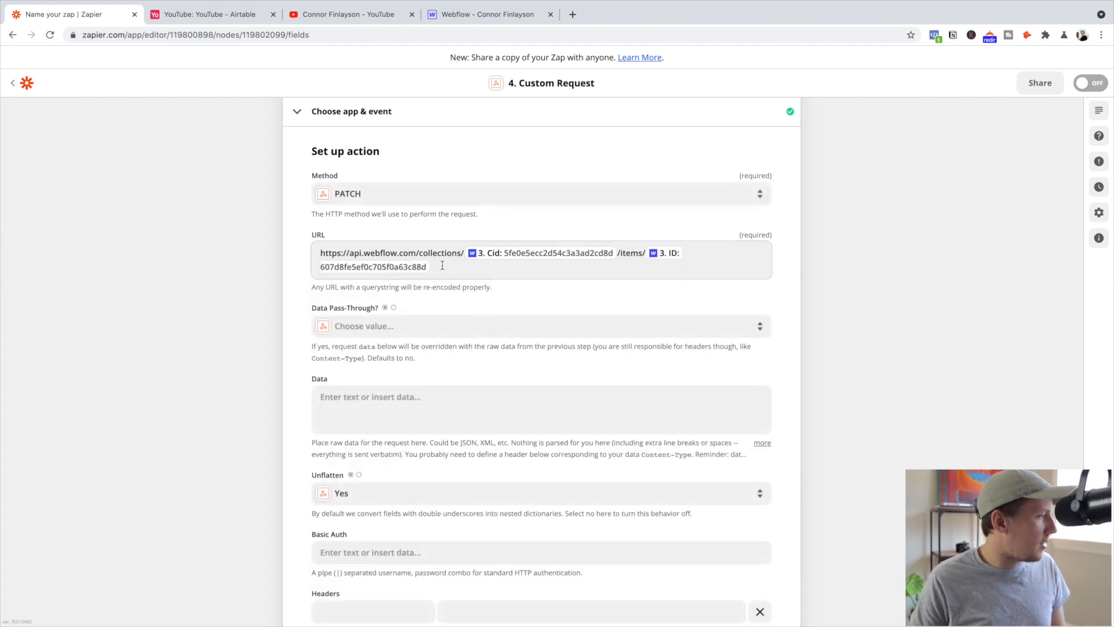
click(442, 266)
text(?live)
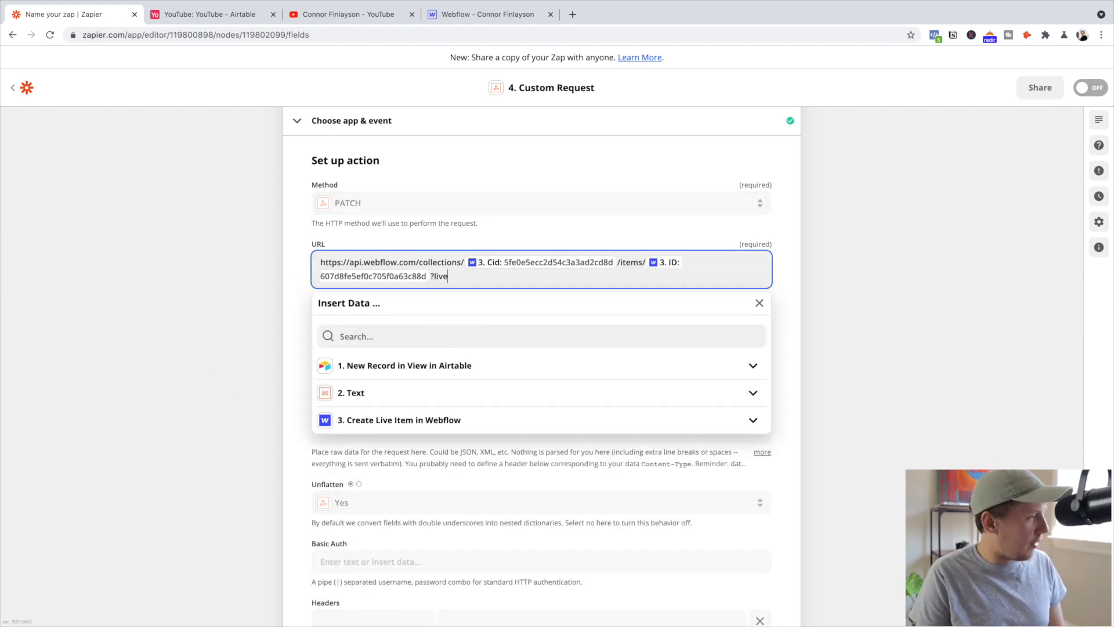
text(=true)
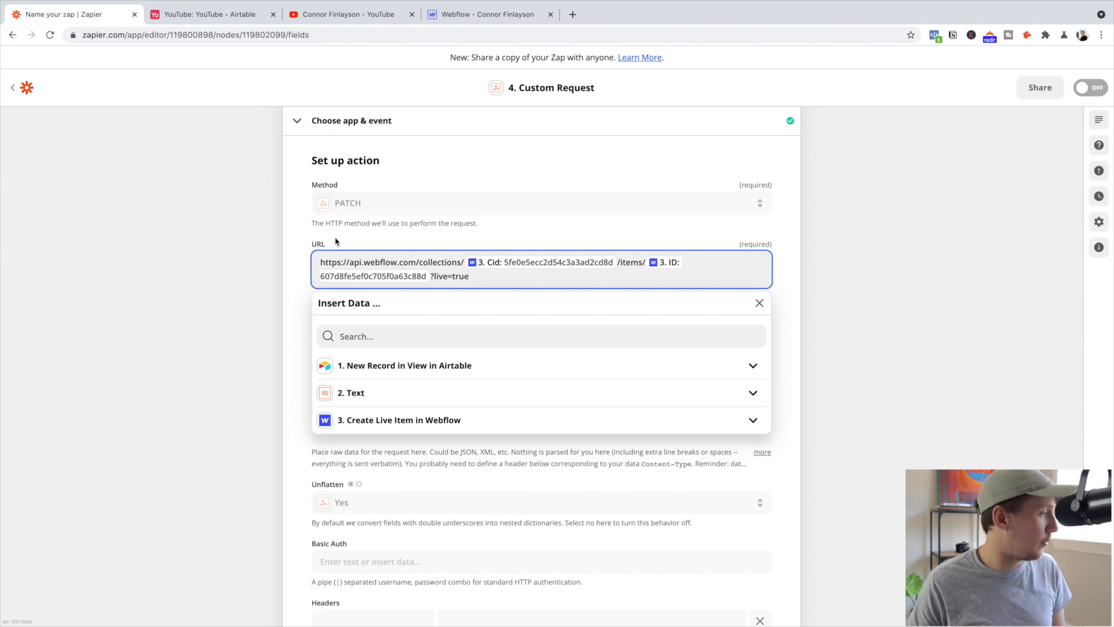
scroll(325, 273, down, 2)
click(377, 281)
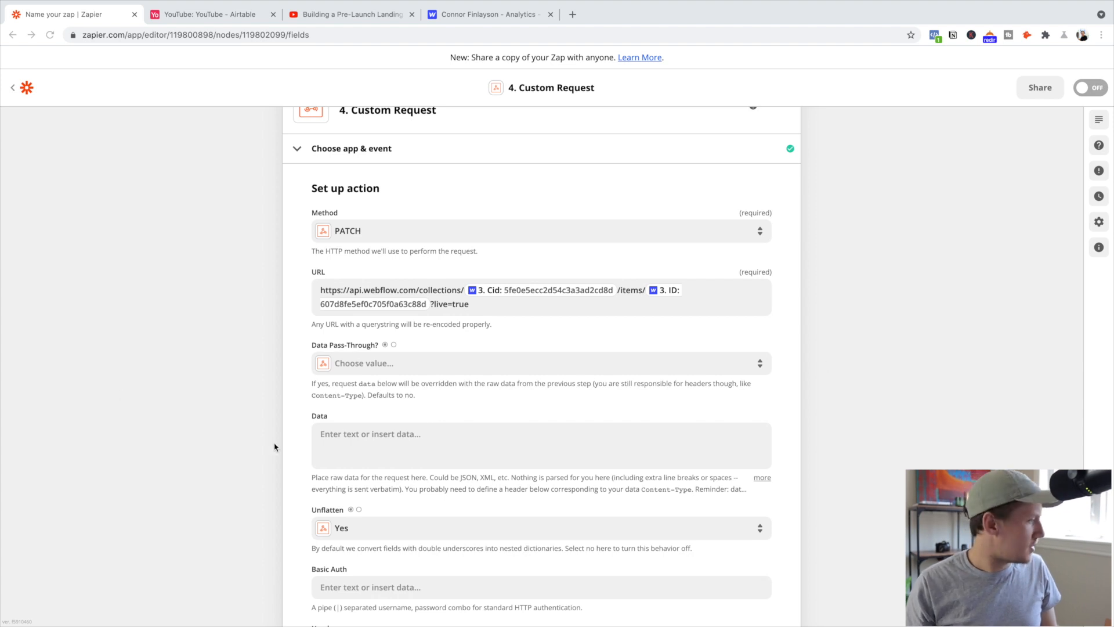
- Fill the request's Data with {"fields":{"categories":[]}}, removing the Webflow Item ID placeholder that has no data from the brackets
click(332, 432)
text({"fields":{ "categories":[ Webflow Item ID For Zapier (From Categories): No data ]} })
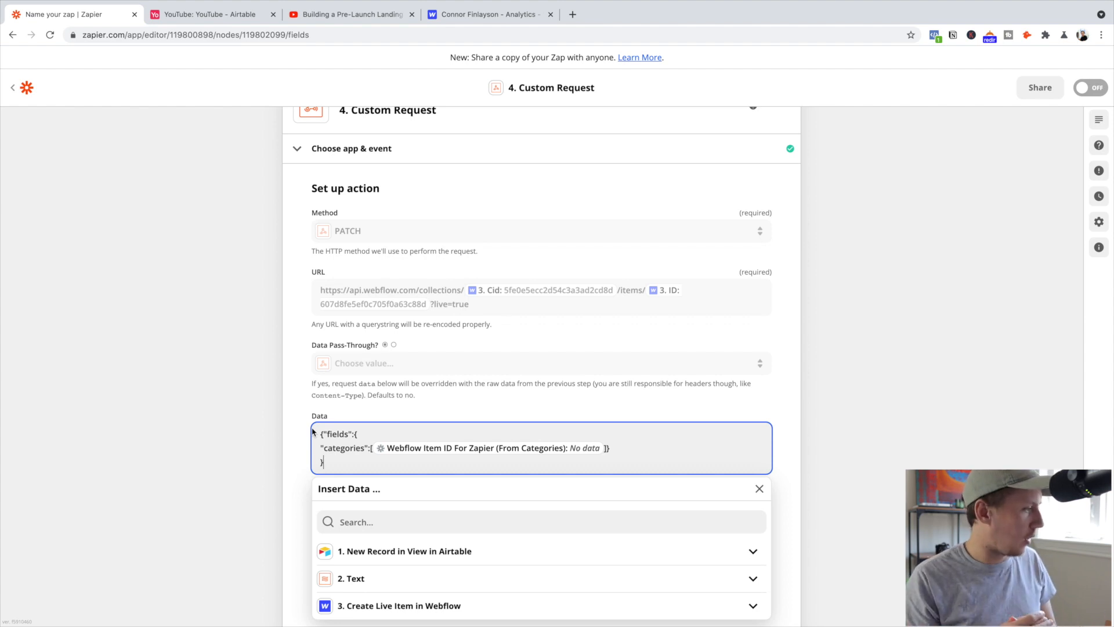
click(603, 447)
key(BackSpace)
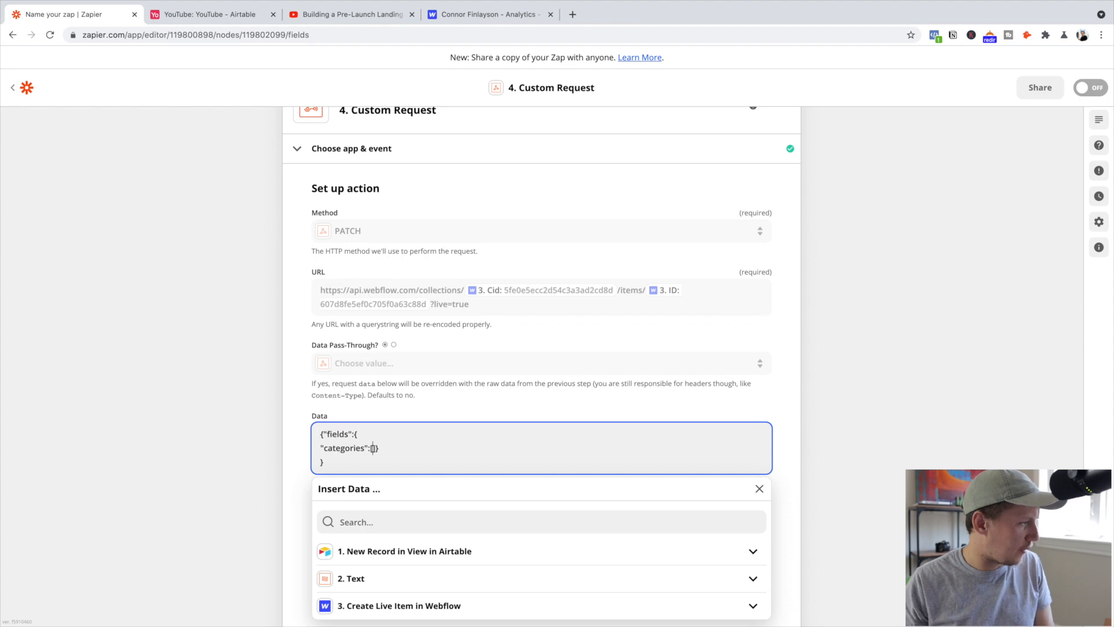
- Check the Building a Pre-Launch Landing Page record's Webflow Item ID for Zapier (from Categories) field in Airtable
click(435, 552)
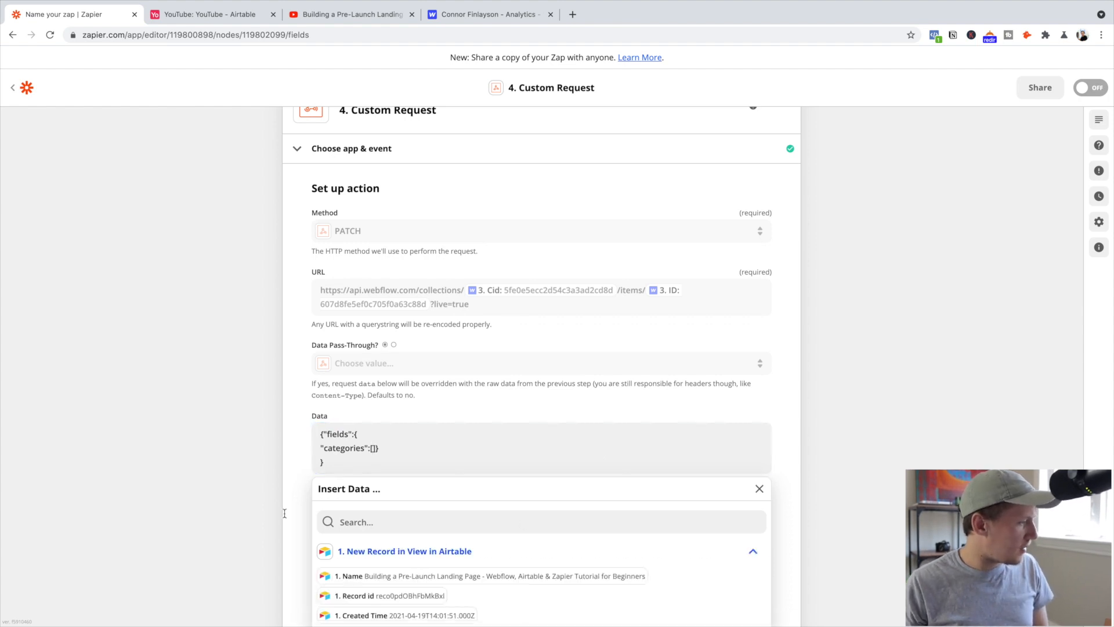
click(216, 17)
click(714, 507)
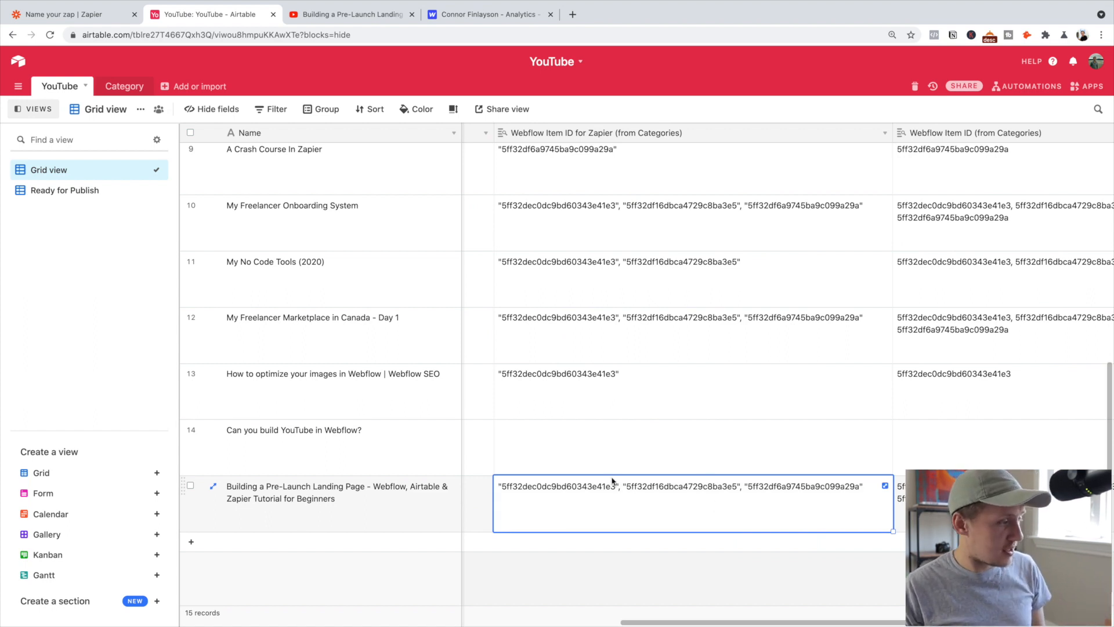
click(89, 18)
- Insert the Airtable value Webflow Item ID For Zapier (from Categories) between the categories brackets in the request's Data
scroll(447, 380, down, 2)
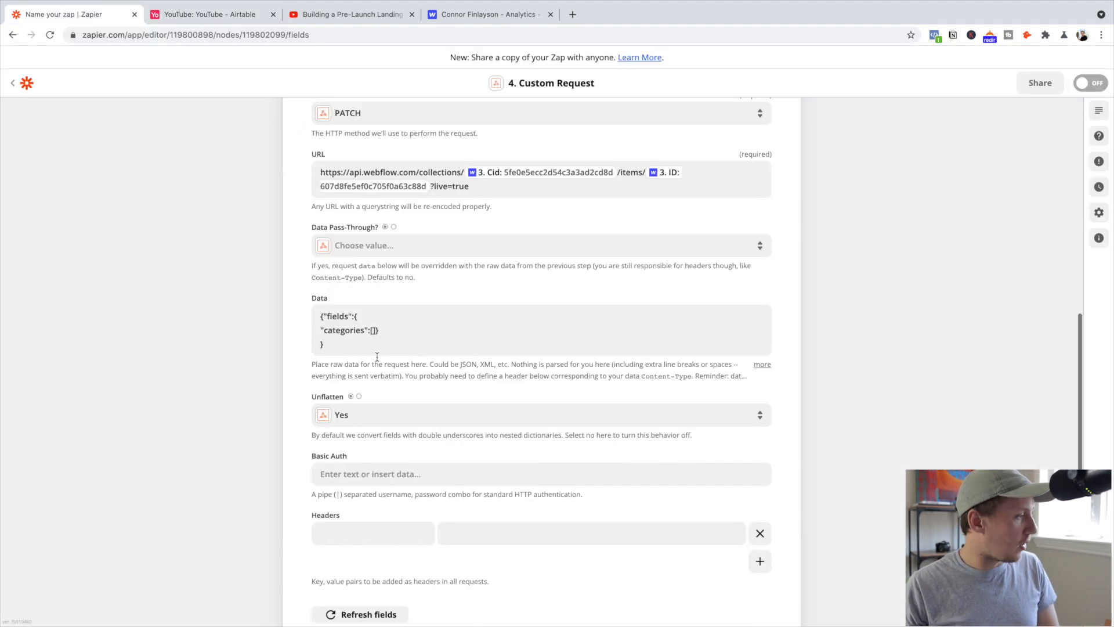
click(372, 334)
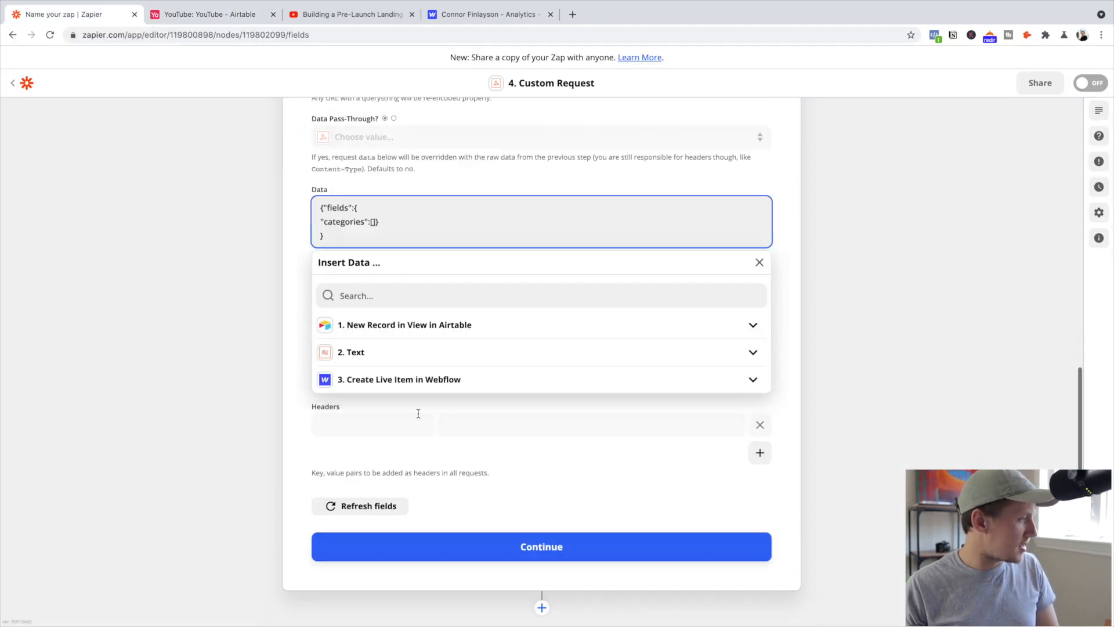
click(416, 324)
click(390, 415)
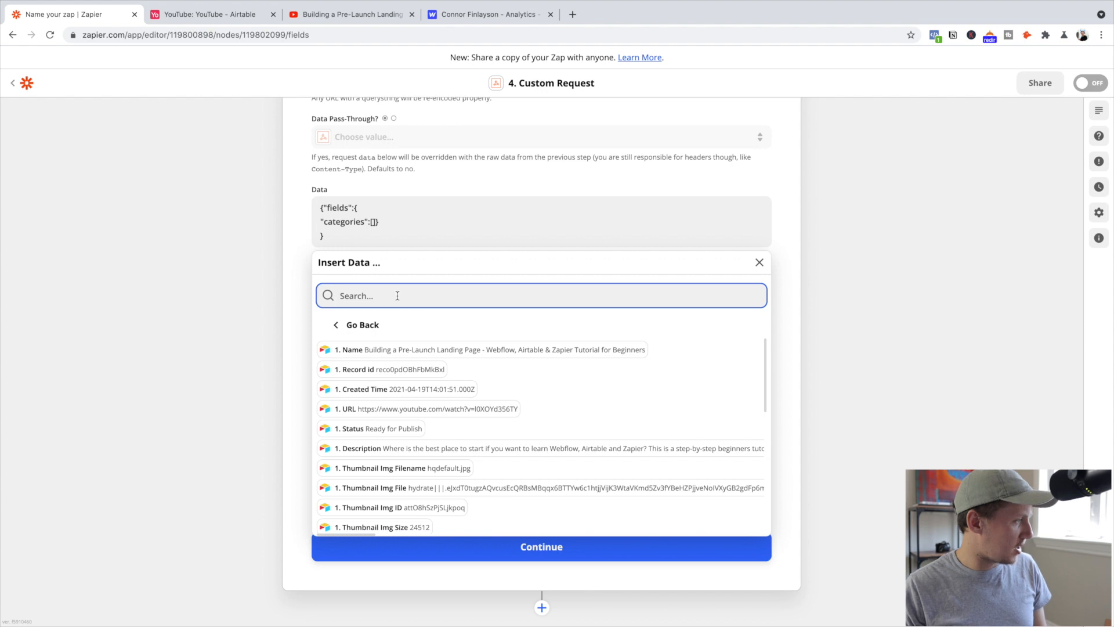
text(webflow)
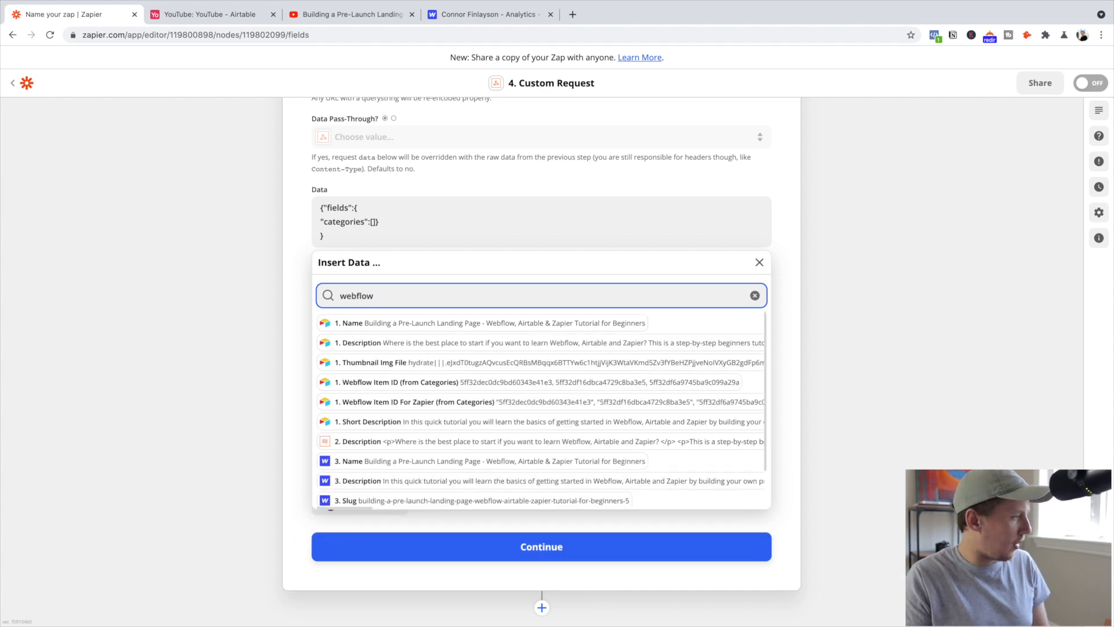
click(533, 405)
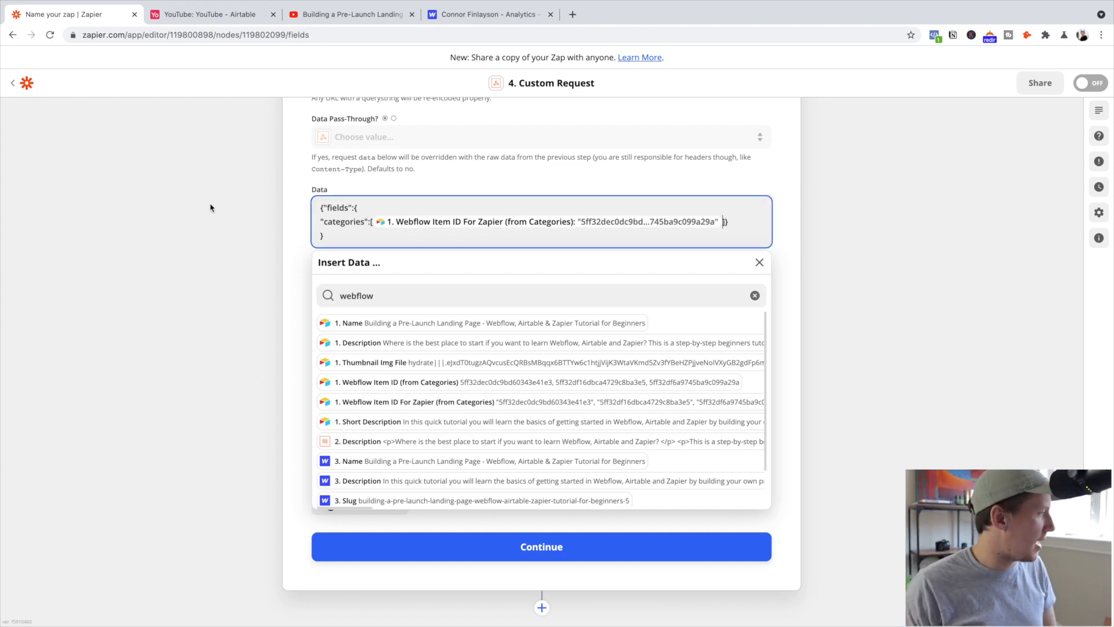
click(214, 237)
scroll(378, 386, down, 1)
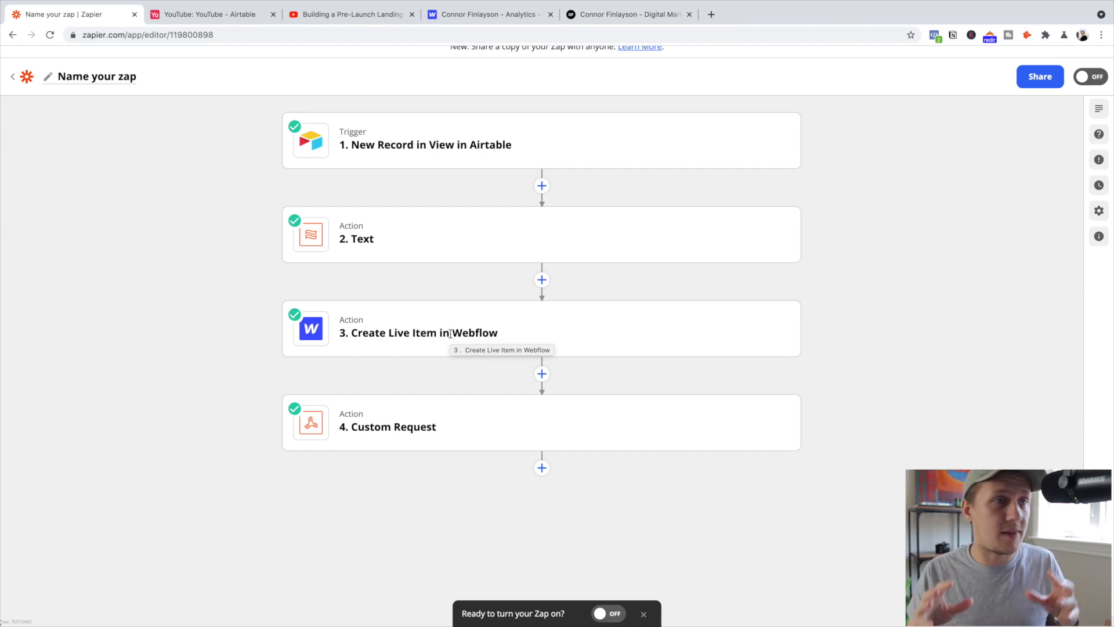
- Add an Airtable action after the Custom Request step, with Update Record as its event
click(542, 468)
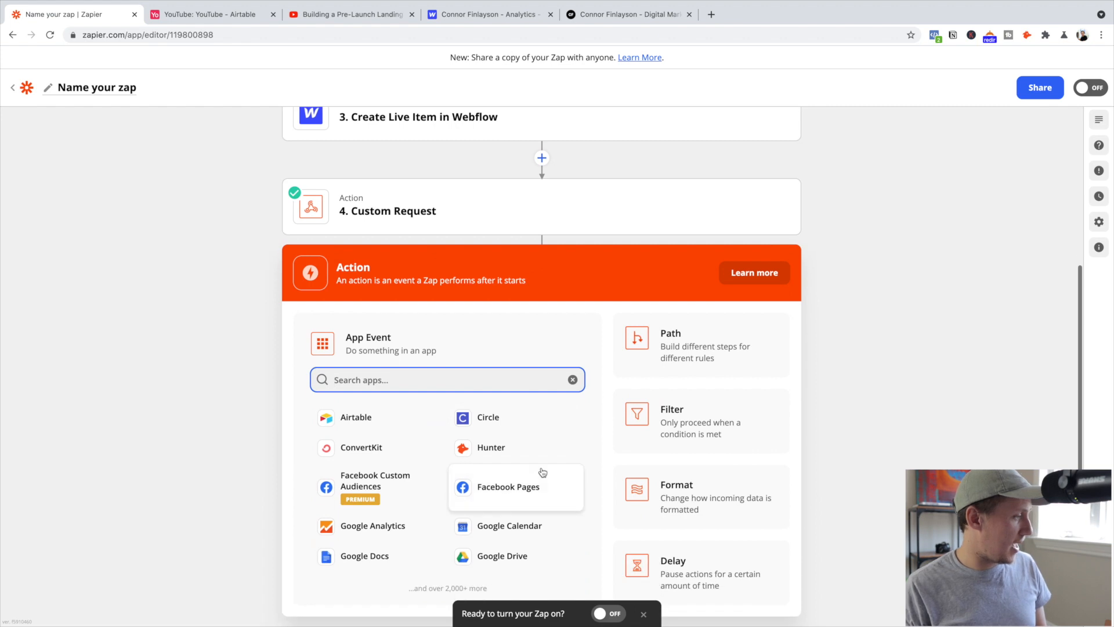
click(365, 425)
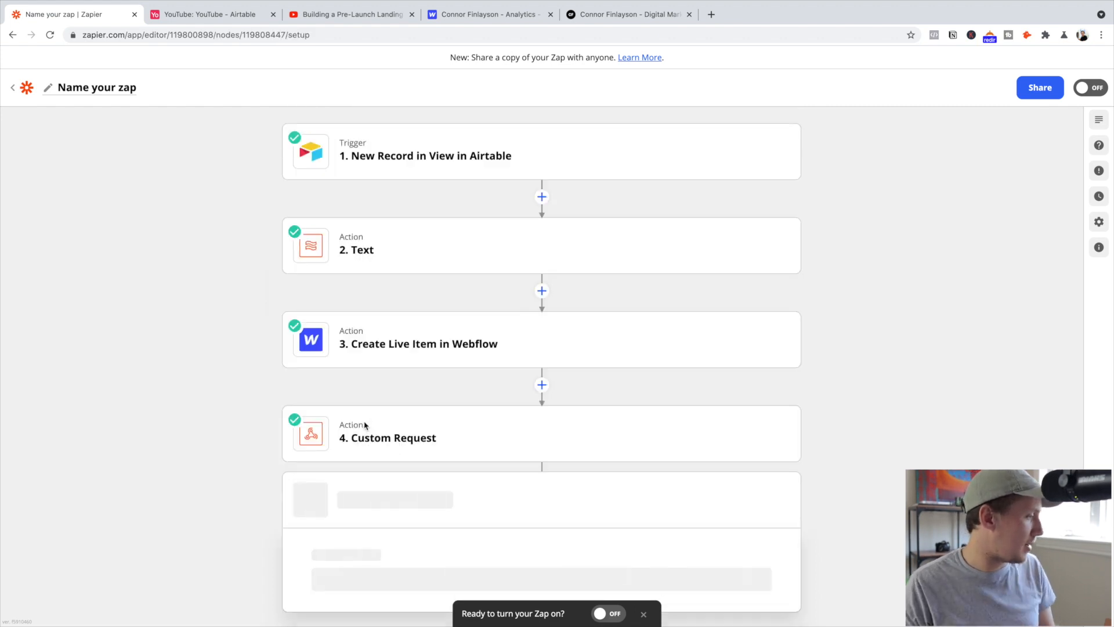
click(427, 488)
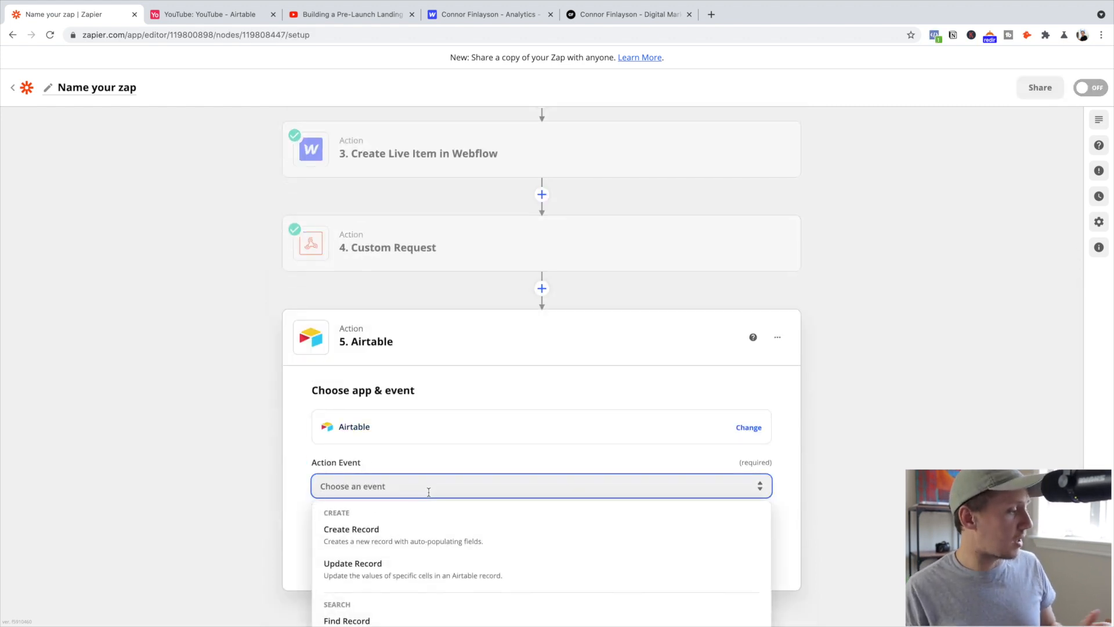
click(409, 577)
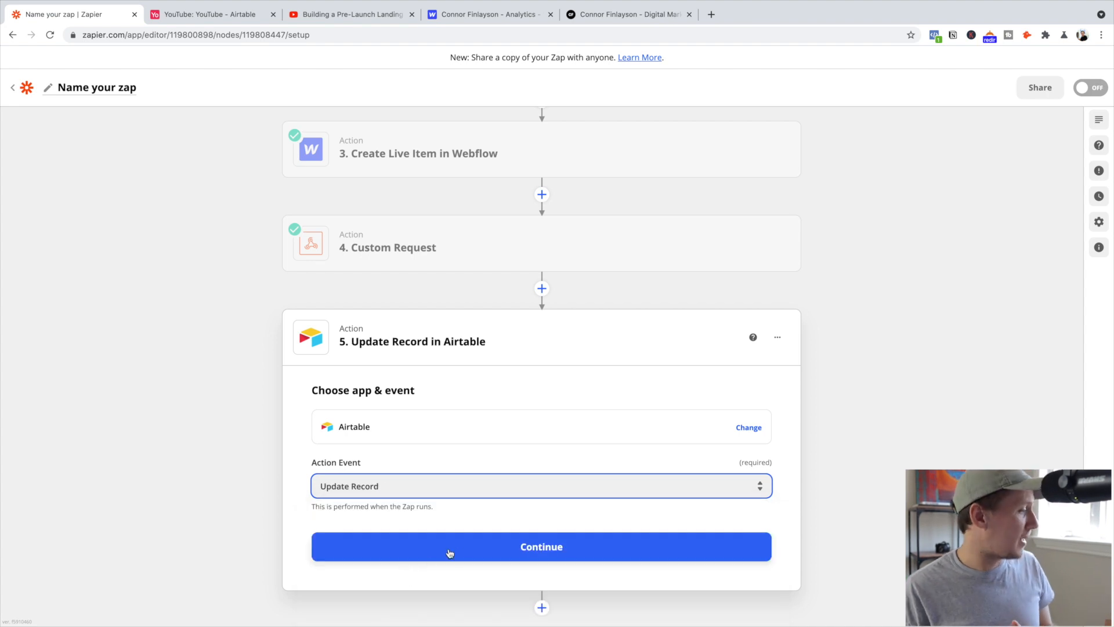
click(459, 551)
- Set the Update Record action to the YouTube base and table, with the Airtable trigger's Record id as the custom Record value
click(388, 355)
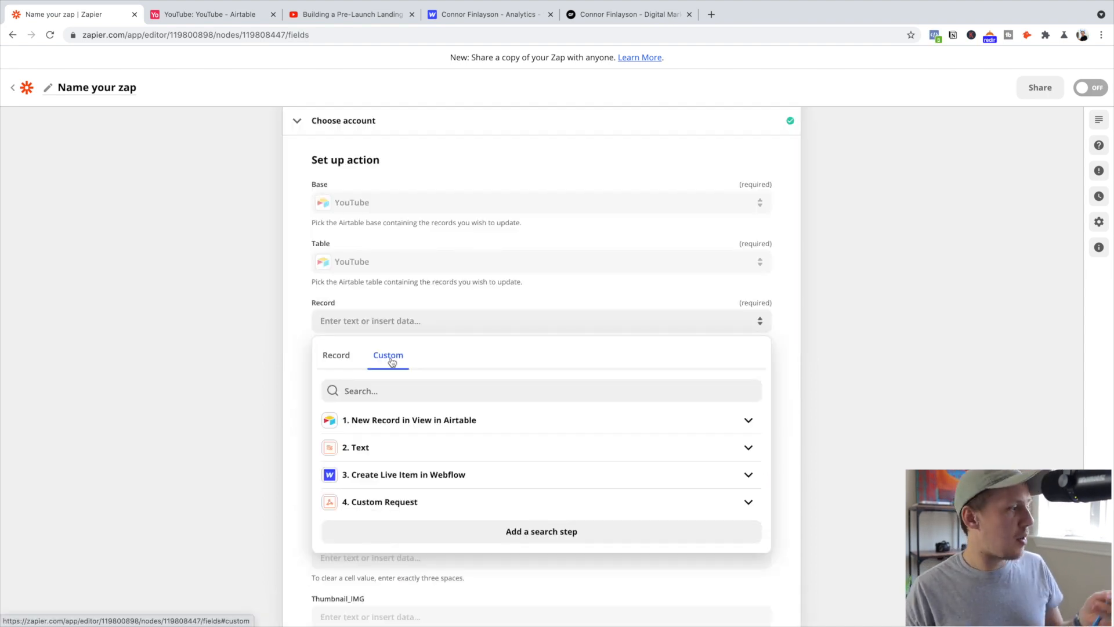
click(410, 428)
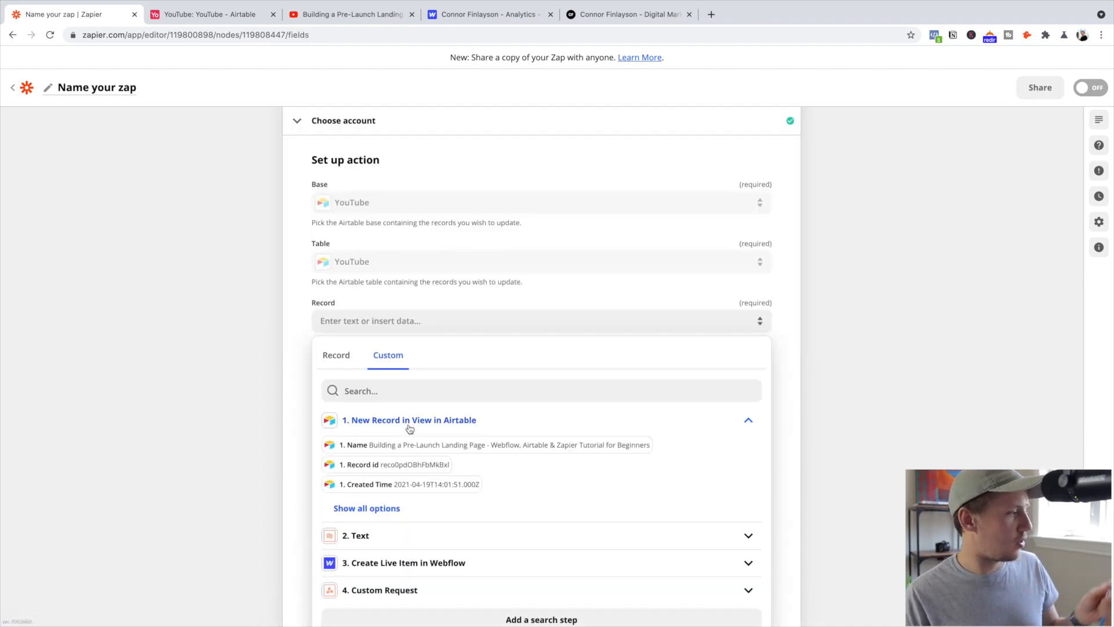
click(410, 474)
click(266, 387)
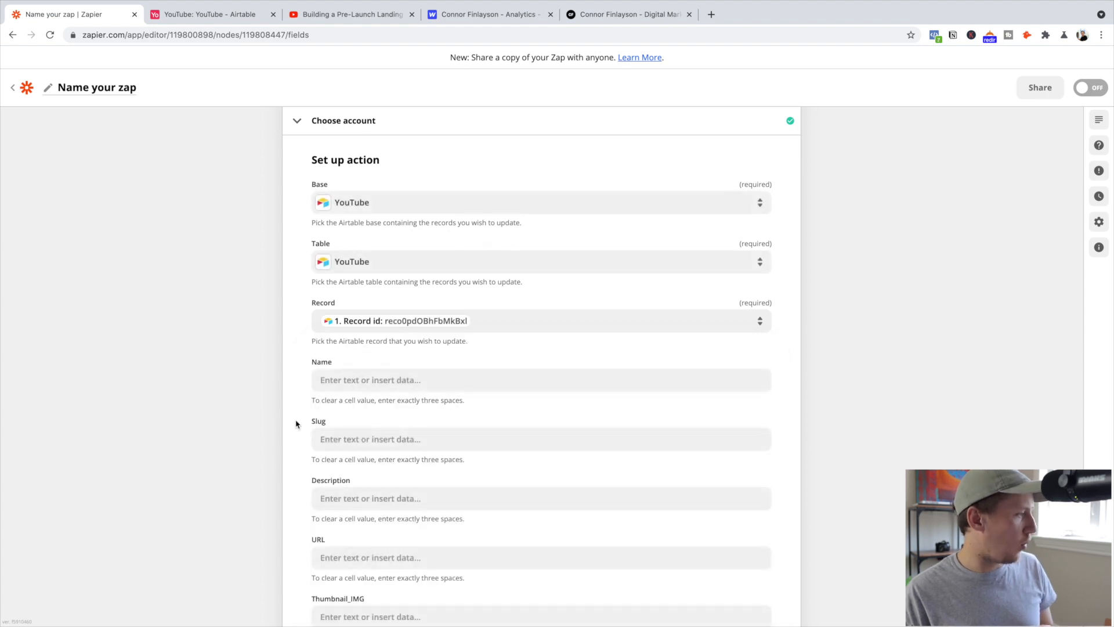
- Check the Status field's options in Airtable and set the Update Record action's Status to Done
scroll(296, 424, down, 3)
scroll(296, 424, down, 2)
scroll(319, 427, down, 2)
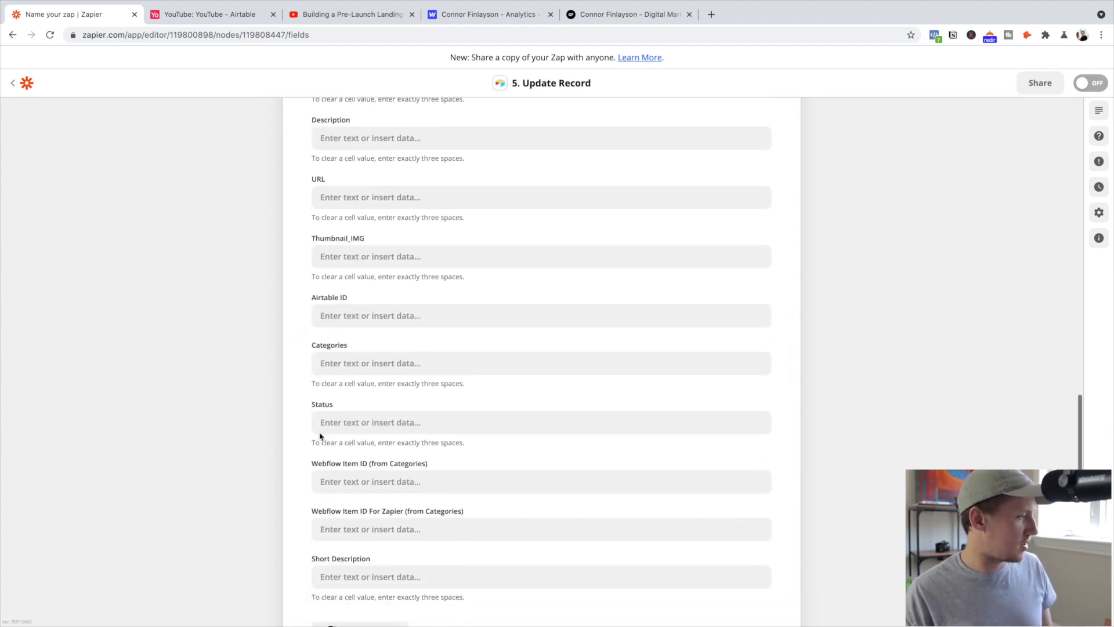
click(341, 412)
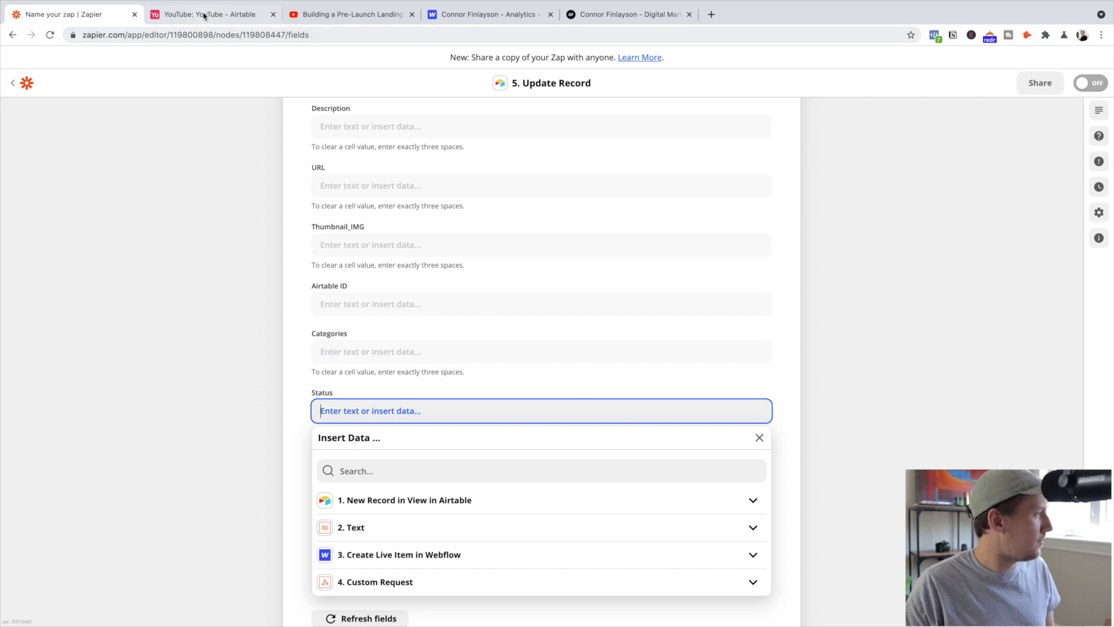
click(210, 14)
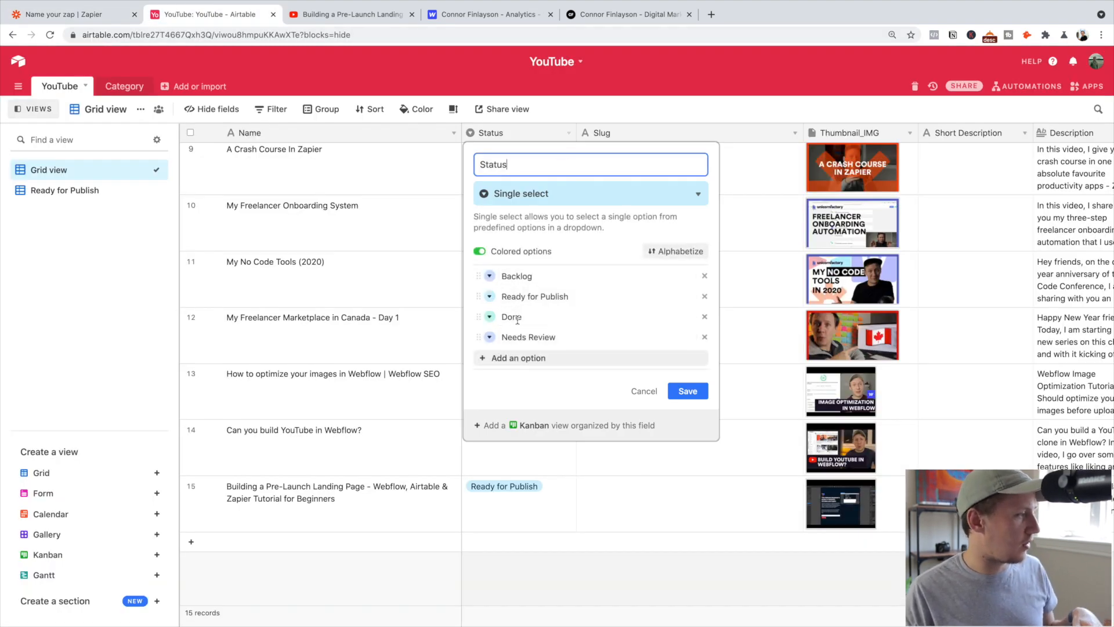
click(691, 540)
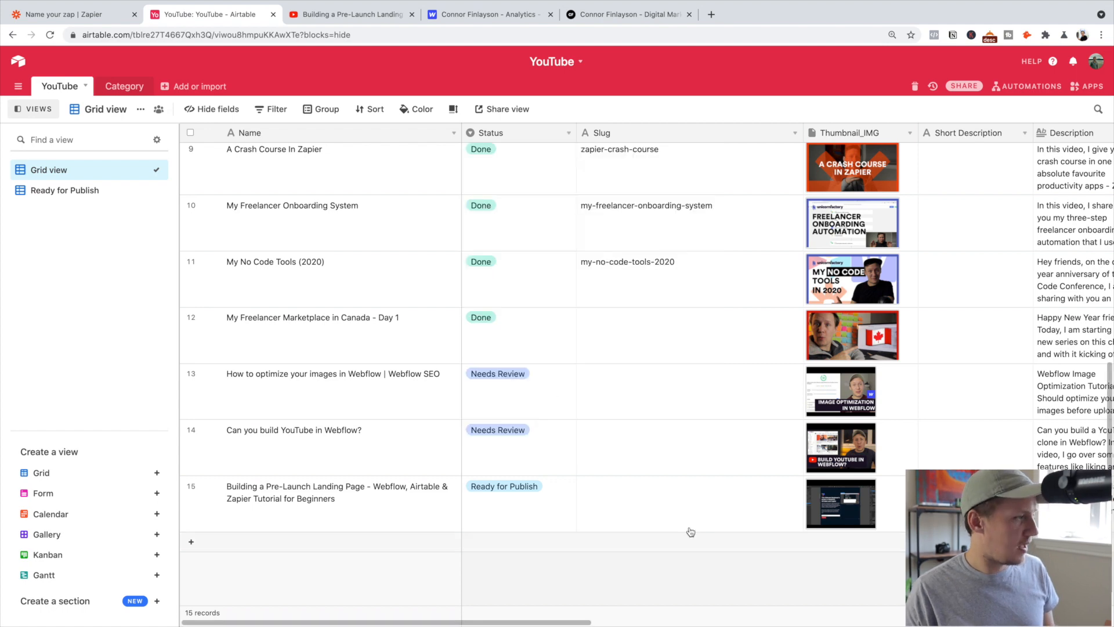
- Add a single line text field named Item ID at the end of Airtable's YouTube table
scroll(644, 488, right, 20)
scroll(643, 488, right, 5)
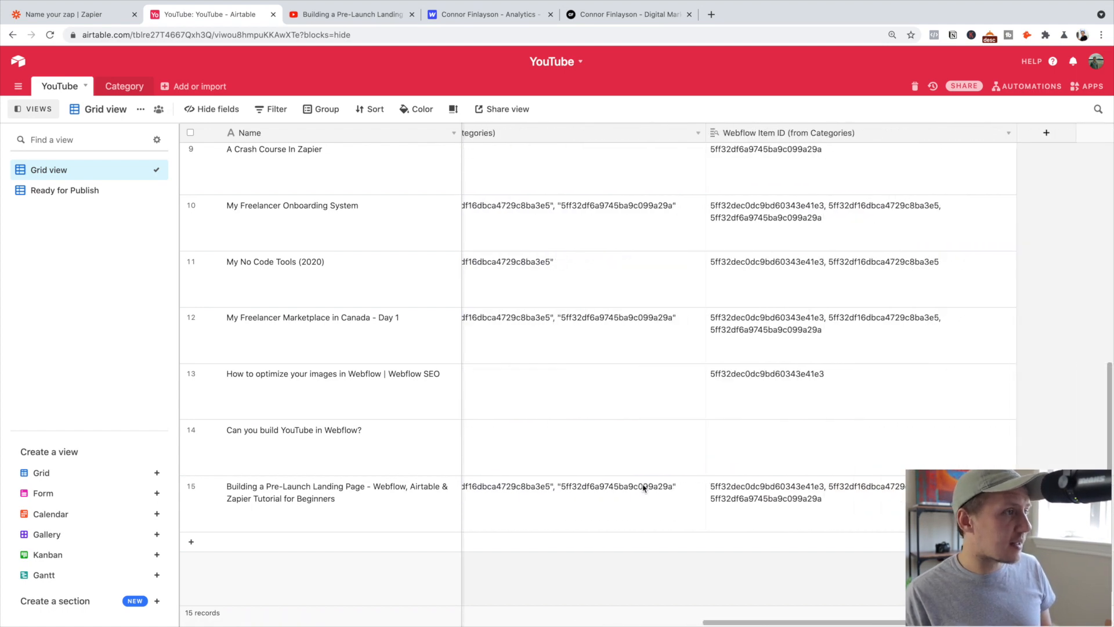
click(1045, 134)
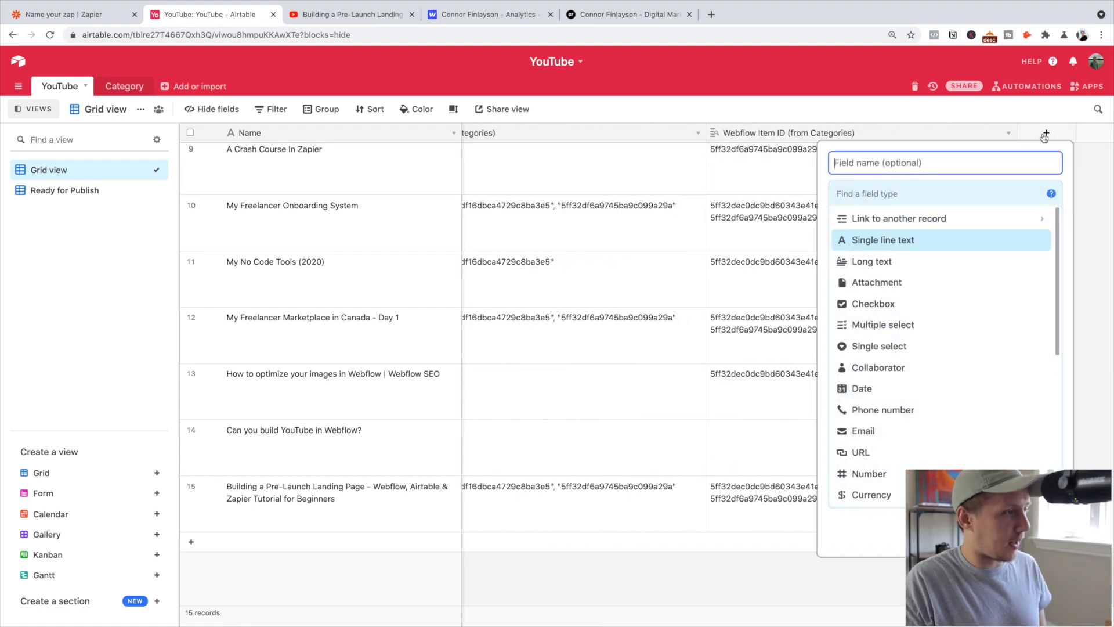
text(Item ID)
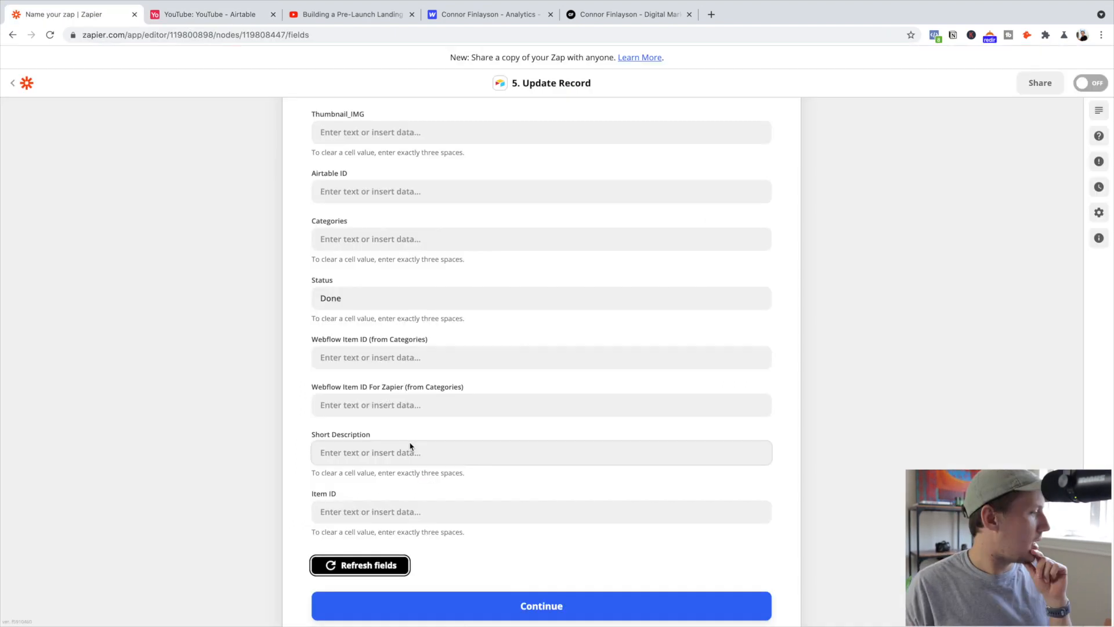
- Back in the Zapier Update Record action, fill Item ID with the ID from the Create Live Item in Webflow step
click(383, 511)
click(388, 580)
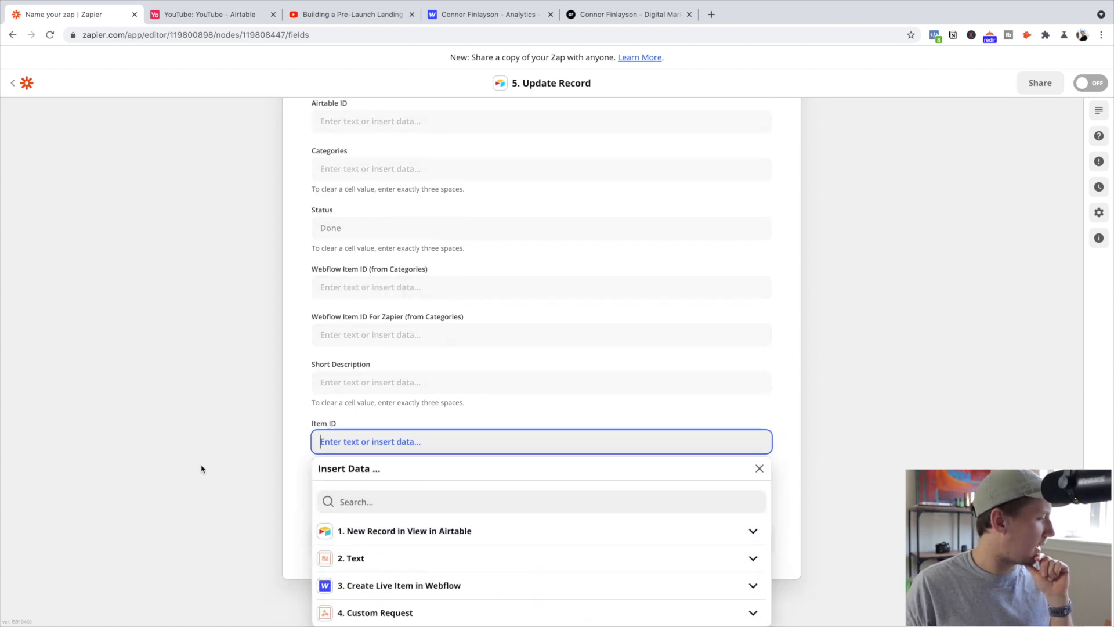
click(378, 590)
scroll(409, 528, down, 4)
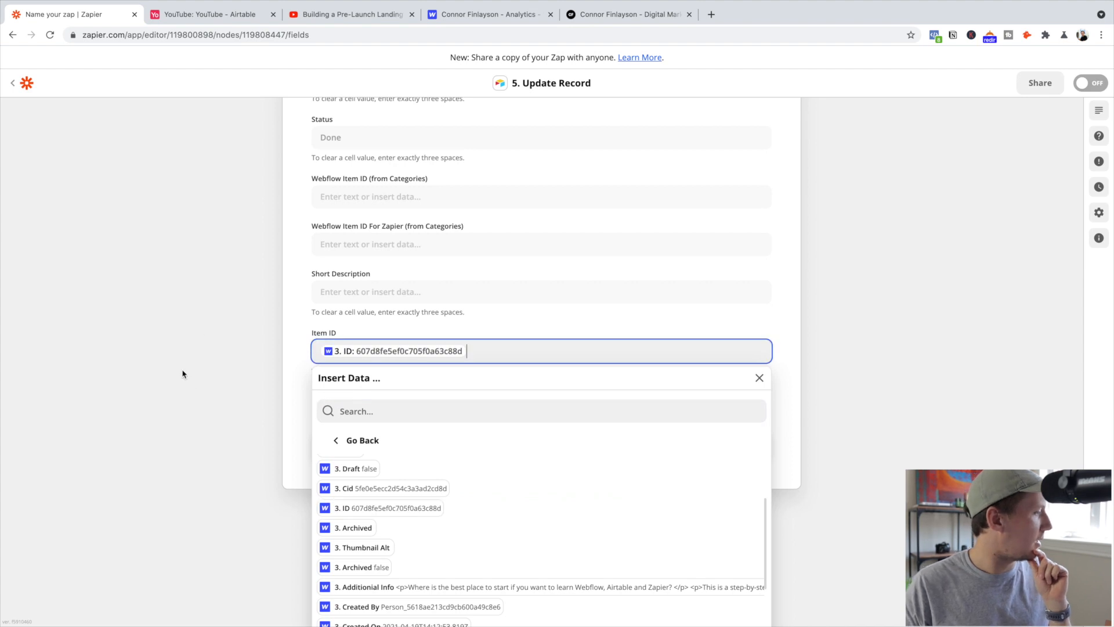
click(183, 375)
- Fill the Update Record action's Slug with the Slug from the Create Live Item in Webflow step
scroll(326, 290, up, 3)
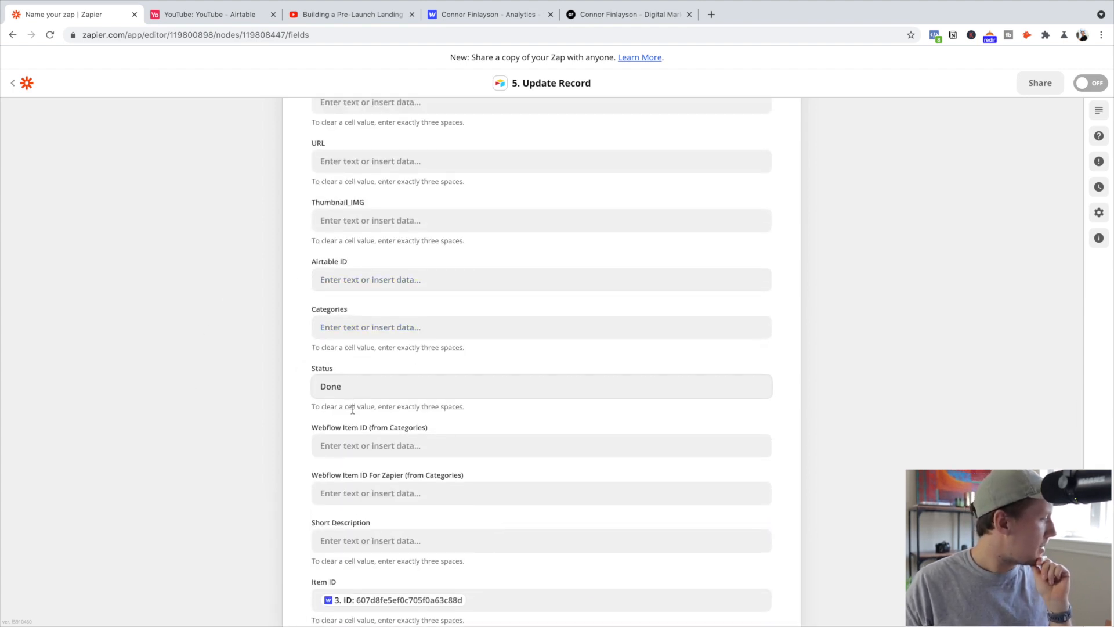
scroll(348, 395, up, 4)
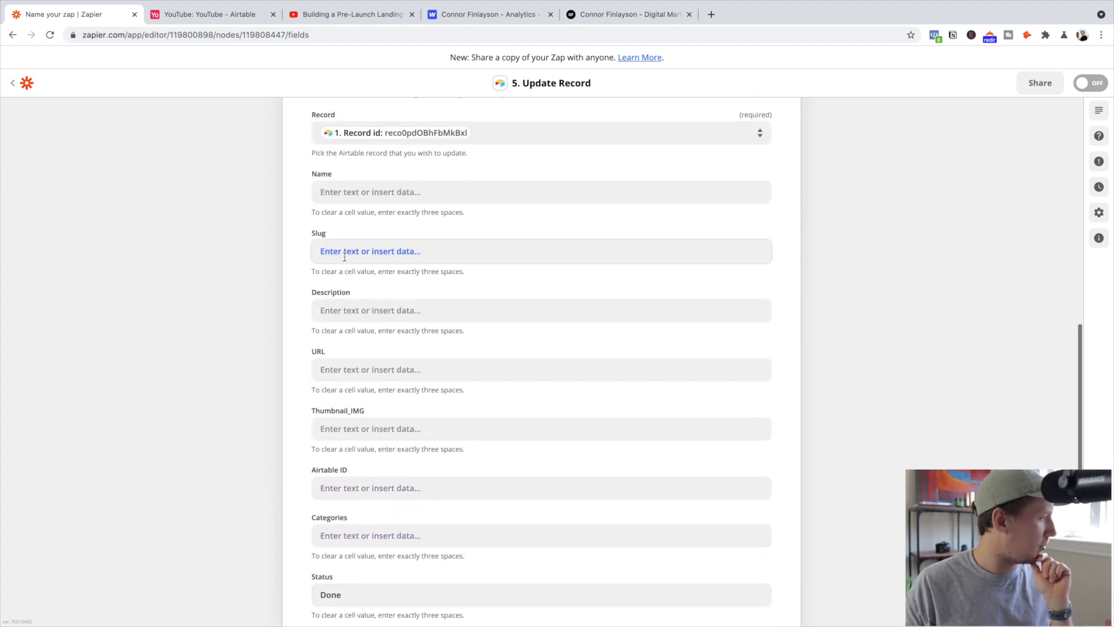
click(377, 251)
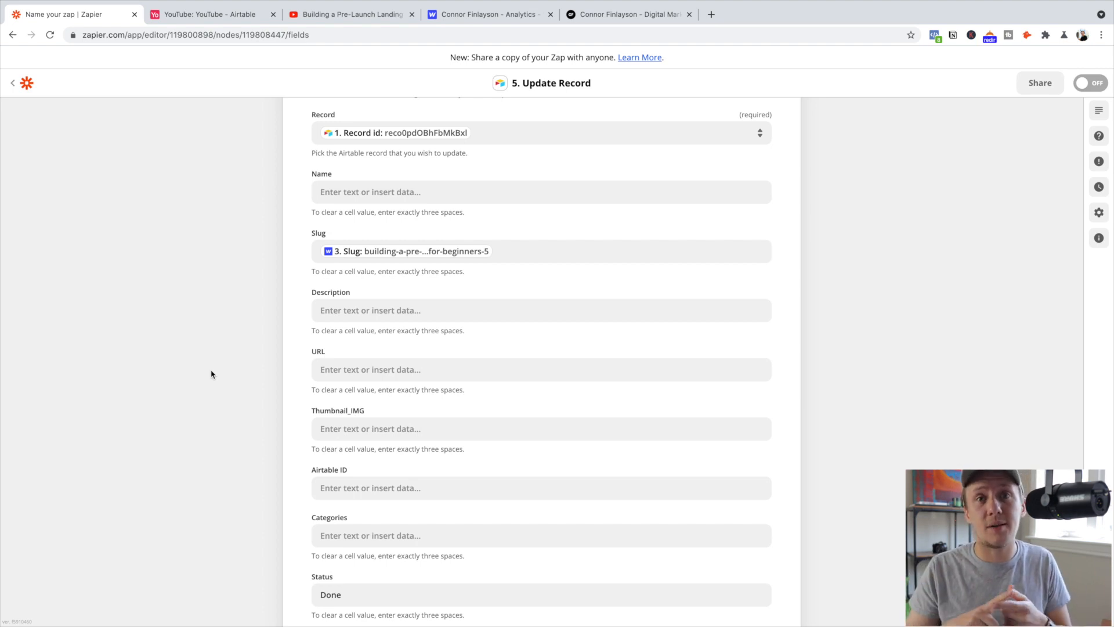
- Examine the Building a Pre-Launch Landing Page record in Airtable, from its Status and Slug across to the Webflow ID fields
click(209, 14)
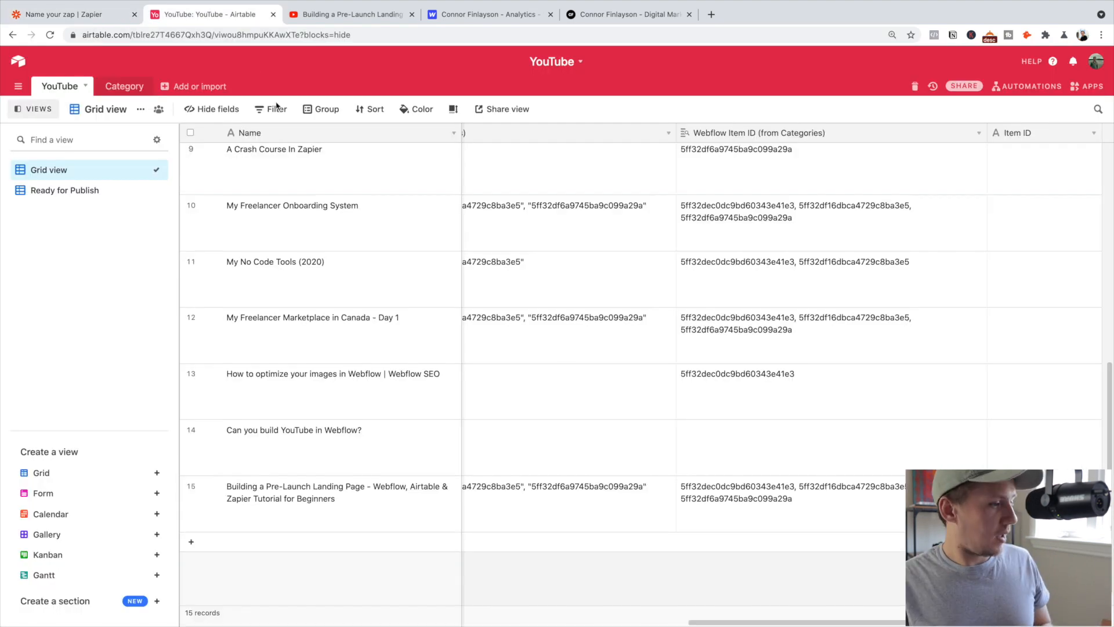
scroll(699, 512, left, 10)
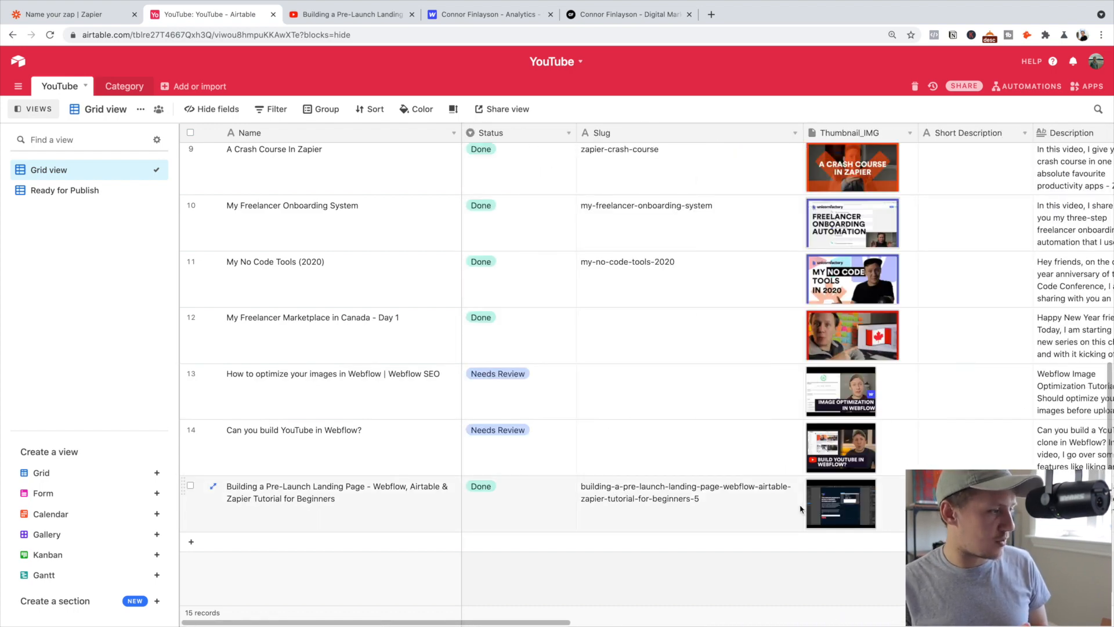
scroll(801, 509, right, 6)
scroll(801, 508, left, 5)
scroll(696, 516, right, 15)
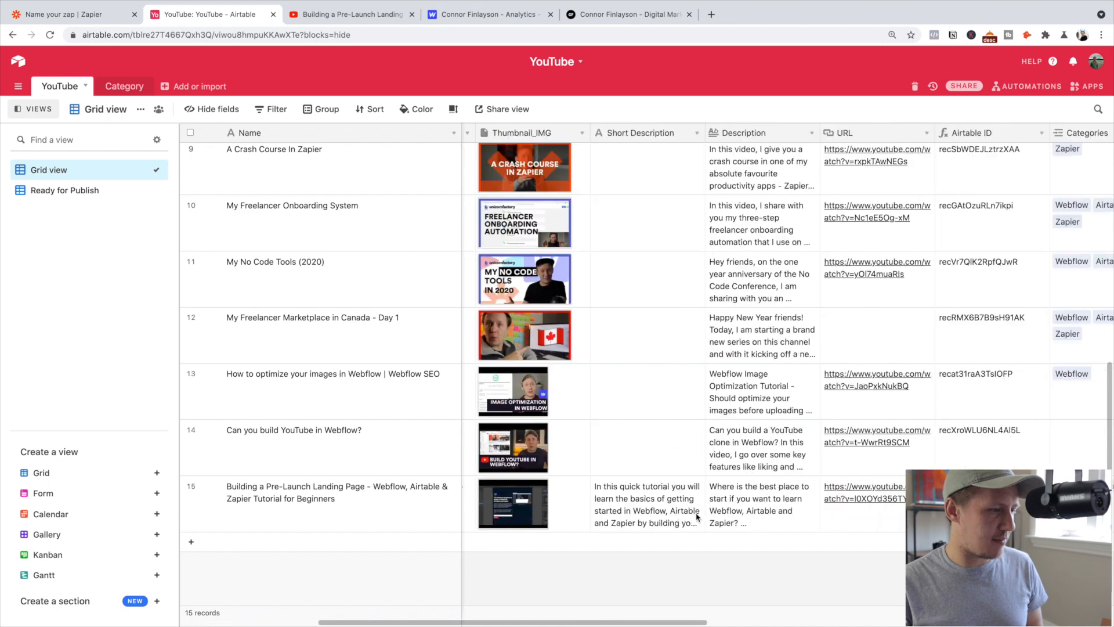
scroll(855, 508, left, 8)
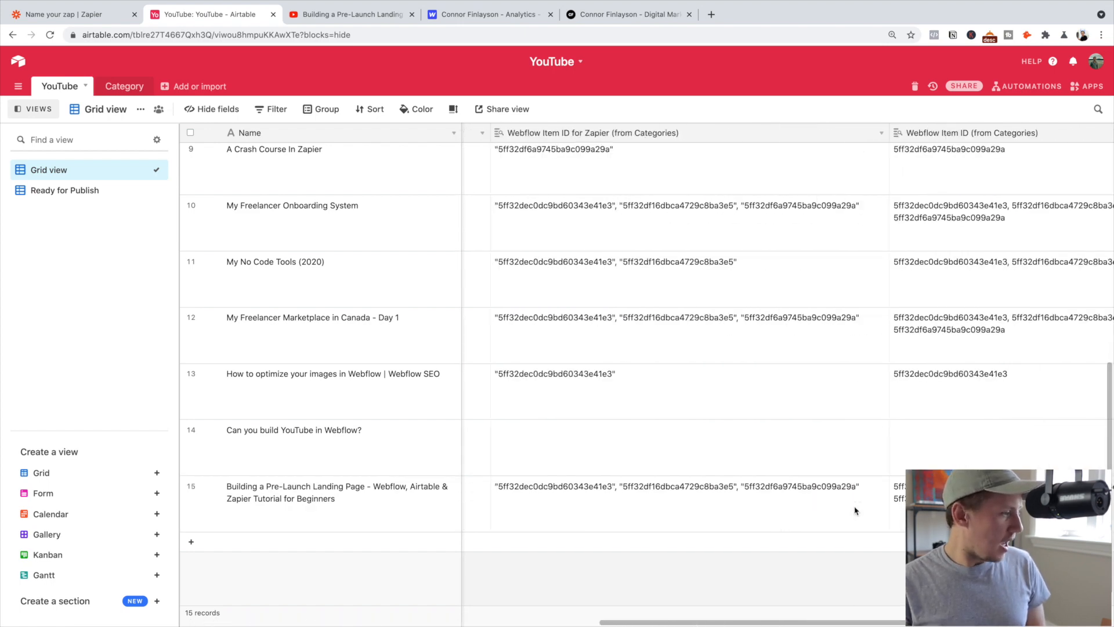
scroll(855, 510, left, 10)
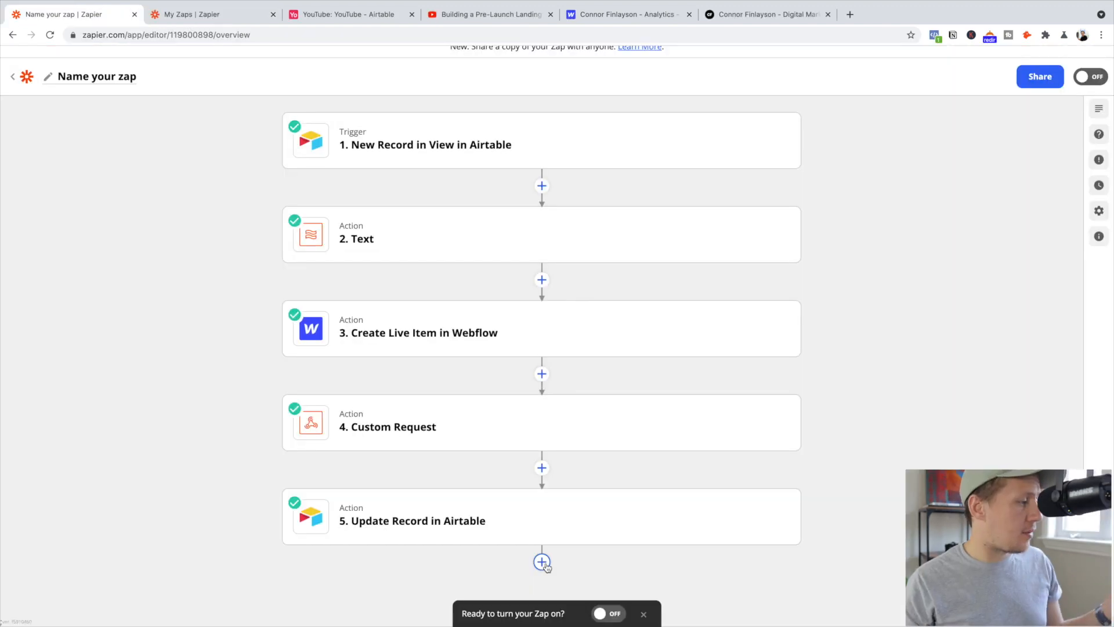
- Add a Facebook Pages action after the Update Record step in Zapier, with Create Page Photo as its event
click(542, 562)
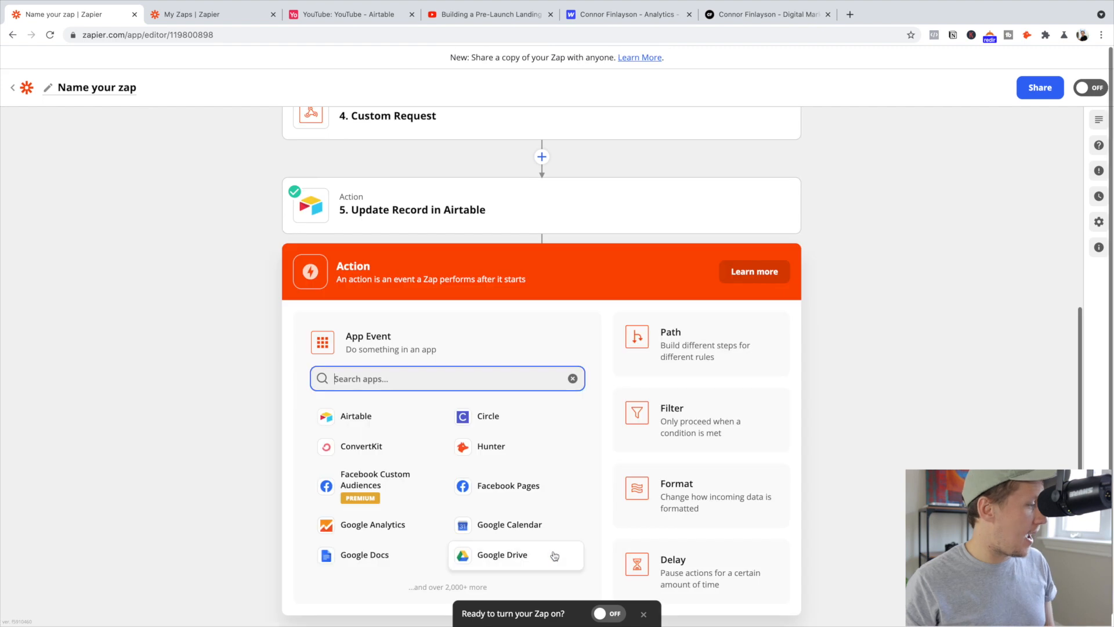
text(Face)
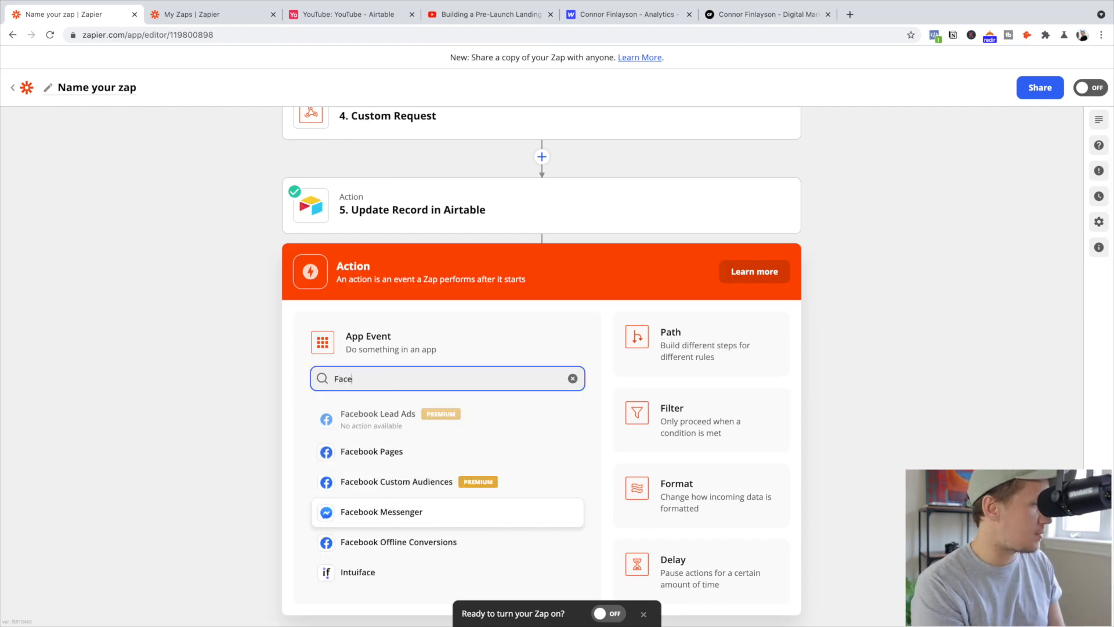
click(397, 448)
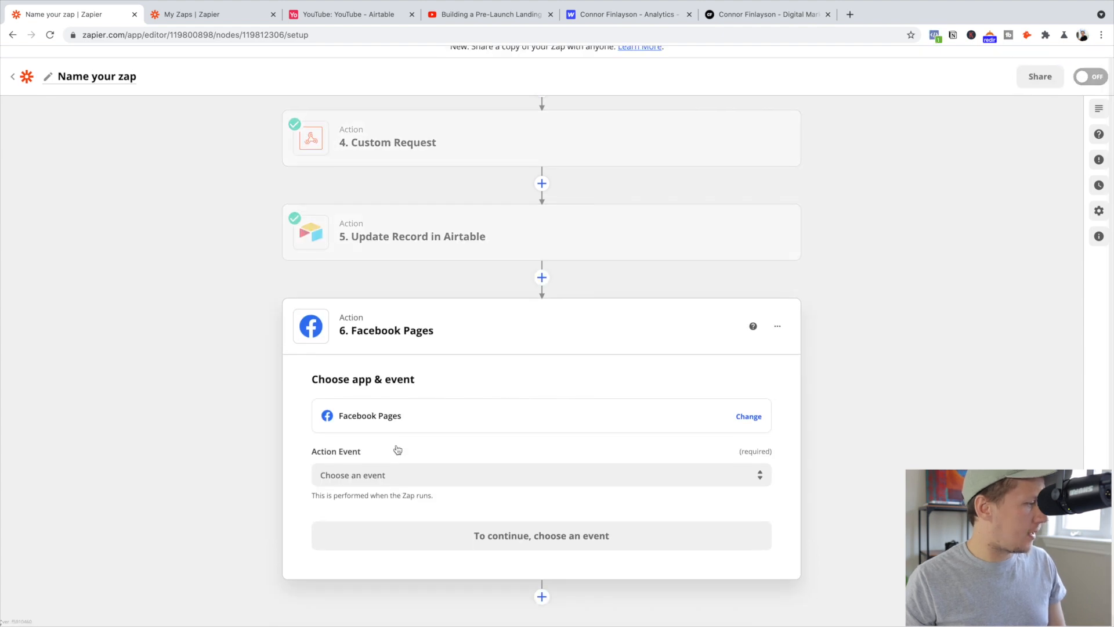
click(389, 473)
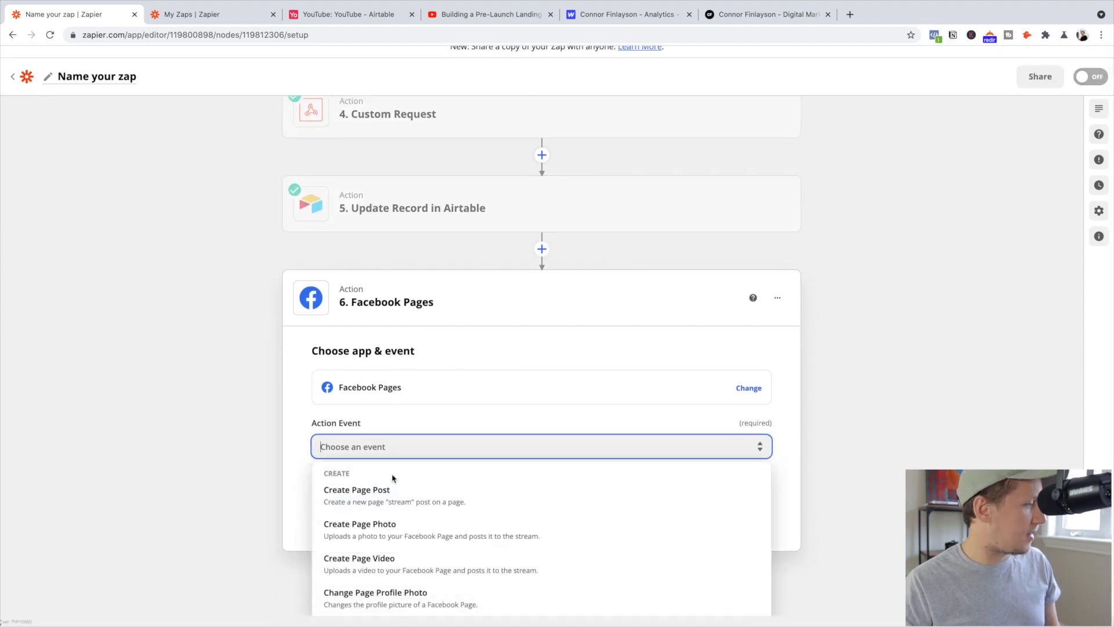
click(389, 533)
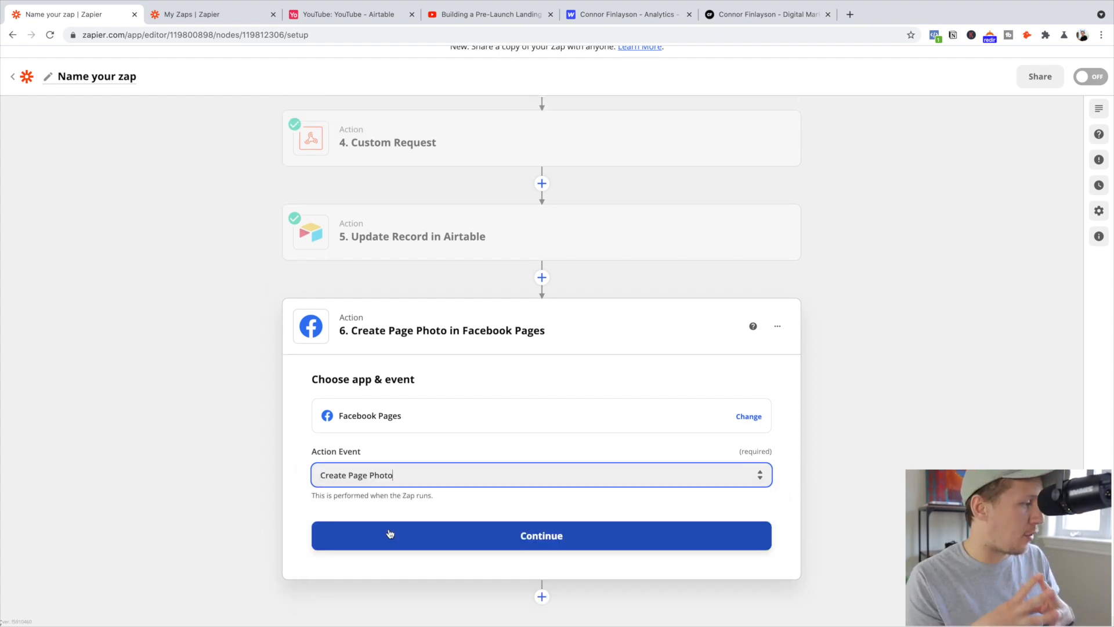
click(389, 533)
- Choose the connected Facebook Pages account and select the consulting page as the Page for the photo
click(398, 502)
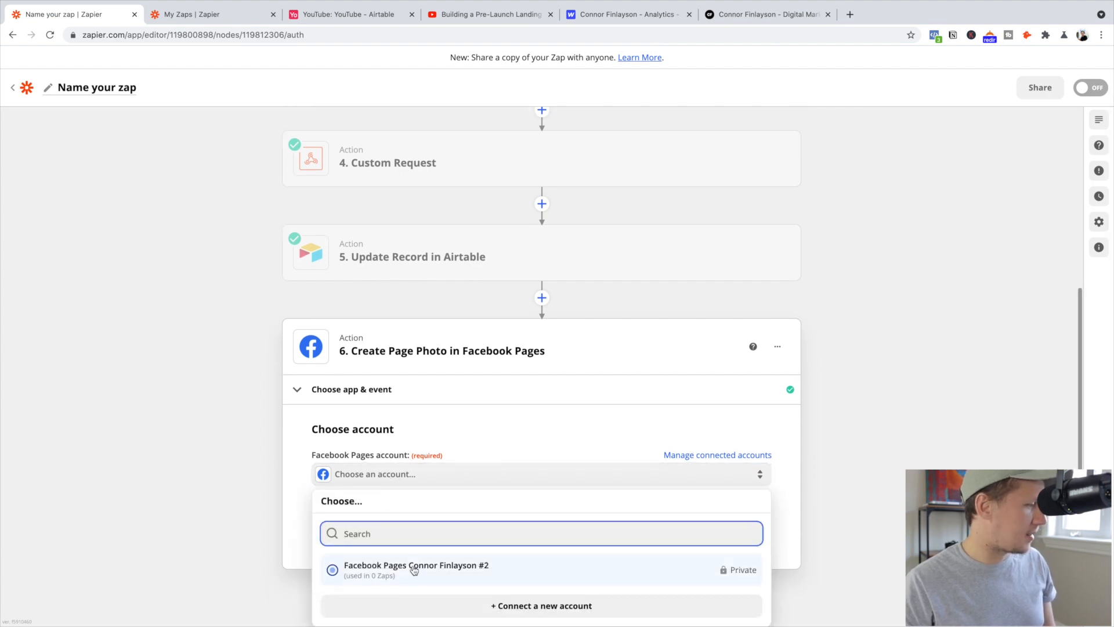
click(415, 570)
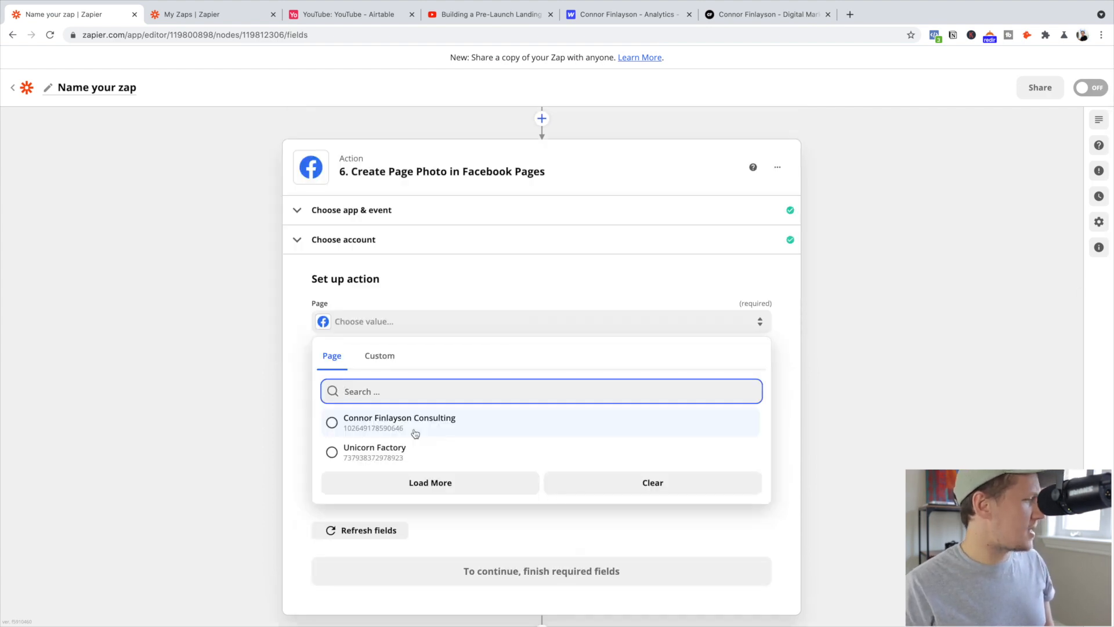
click(415, 434)
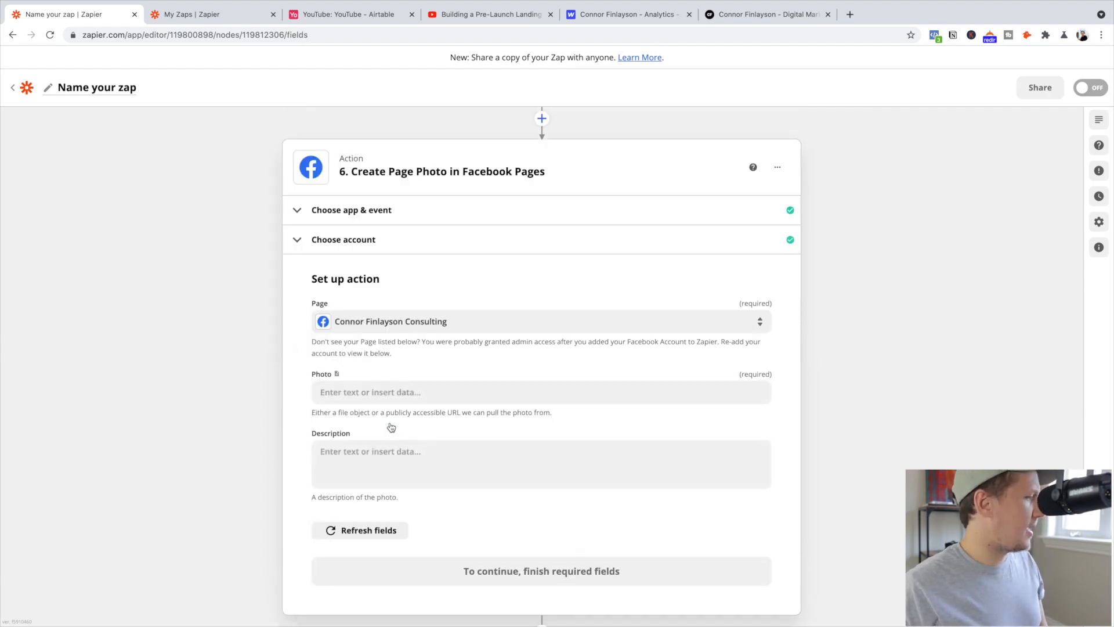
- Fill the Facebook photo's Photo field with Fields Thumbnail Img Thumbnails Large URL from the Update Record in Airtable step
click(359, 392)
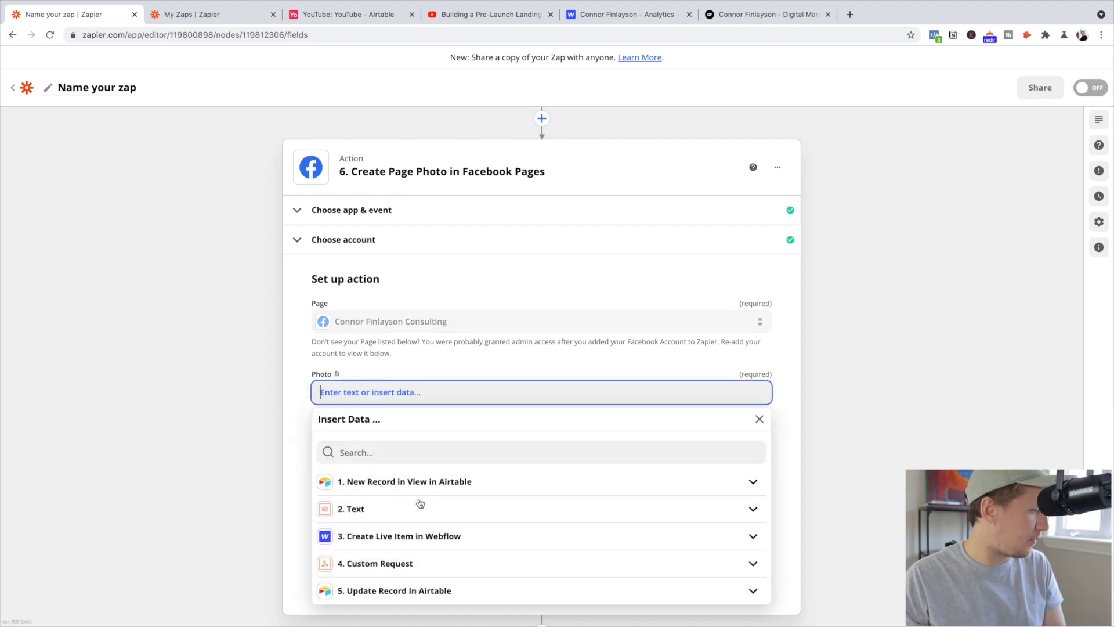
click(406, 592)
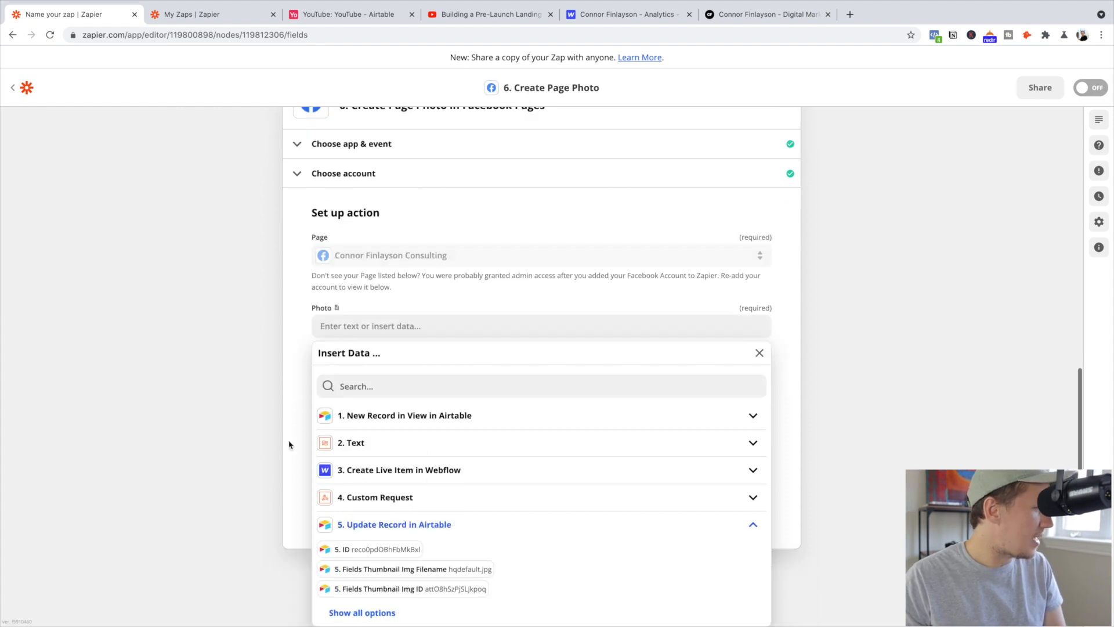
click(377, 613)
scroll(398, 537, down, 3)
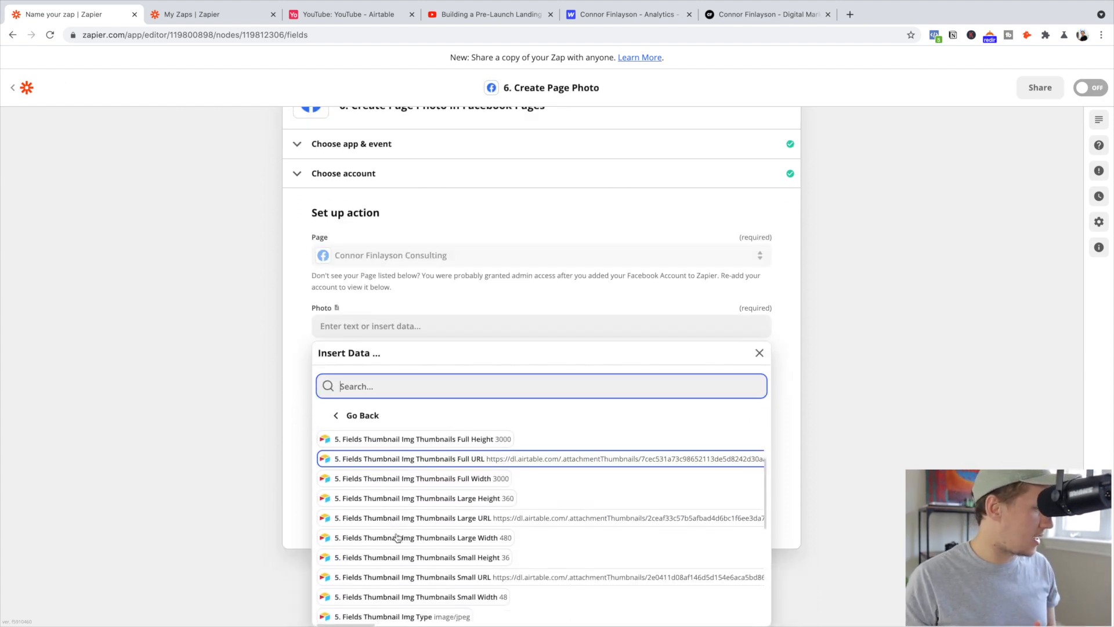
click(435, 516)
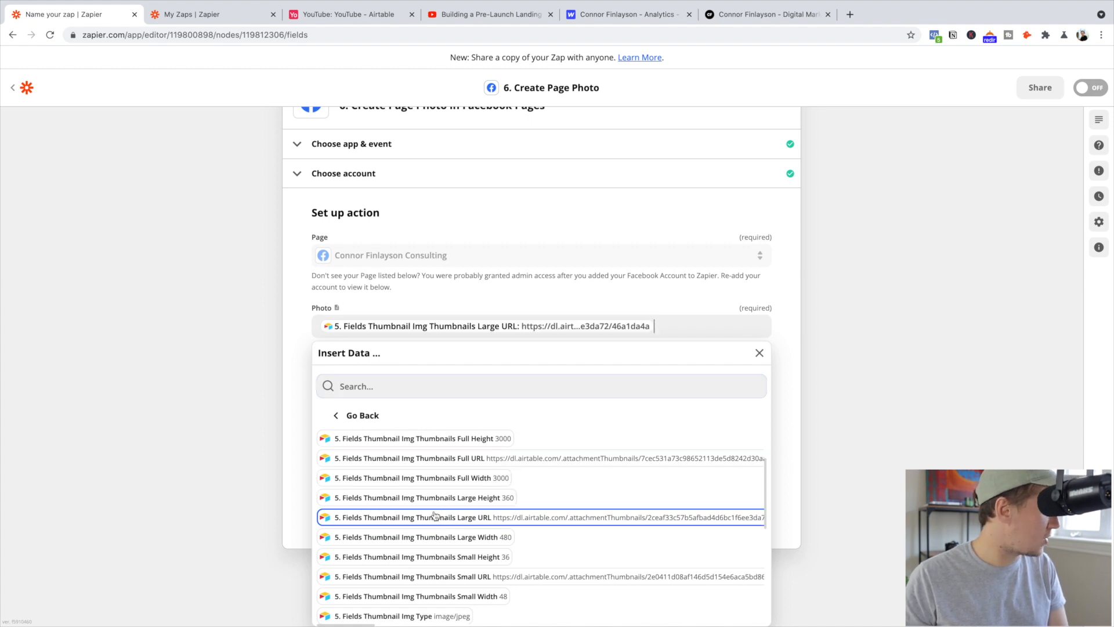
click(219, 415)
- Fill the Facebook photo's Description with Short Description from the New Record in View in Airtable step
click(369, 438)
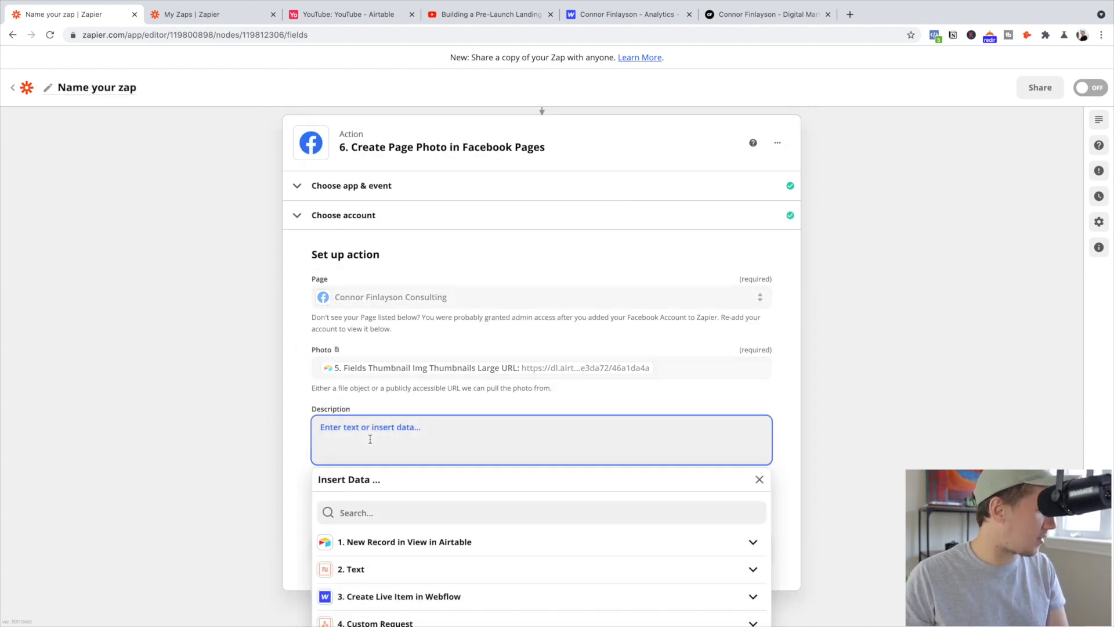
click(404, 503)
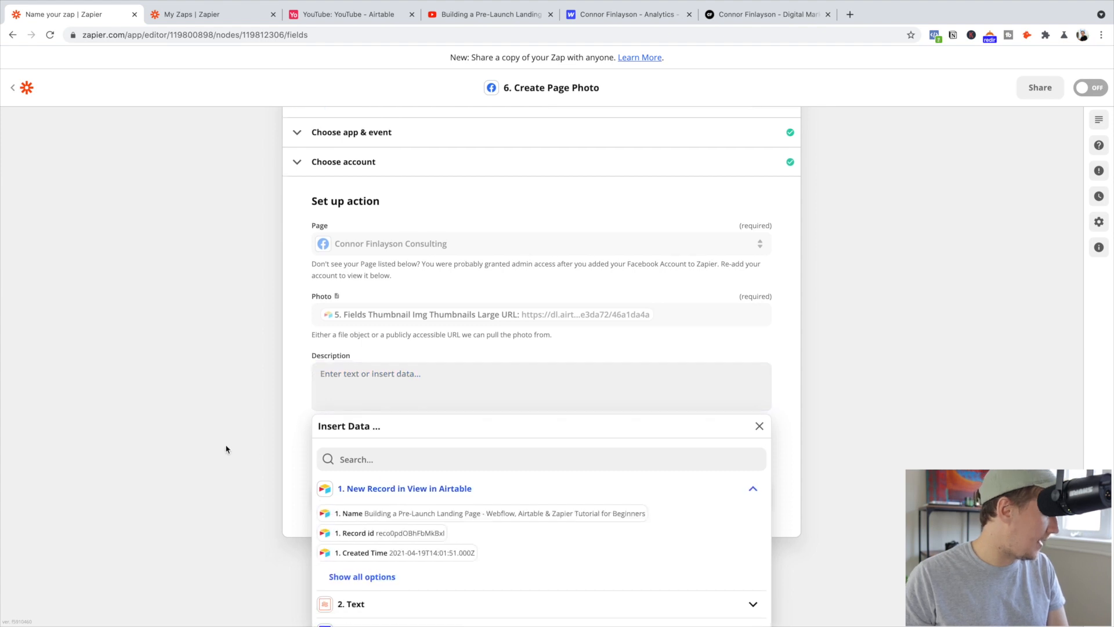
click(357, 502)
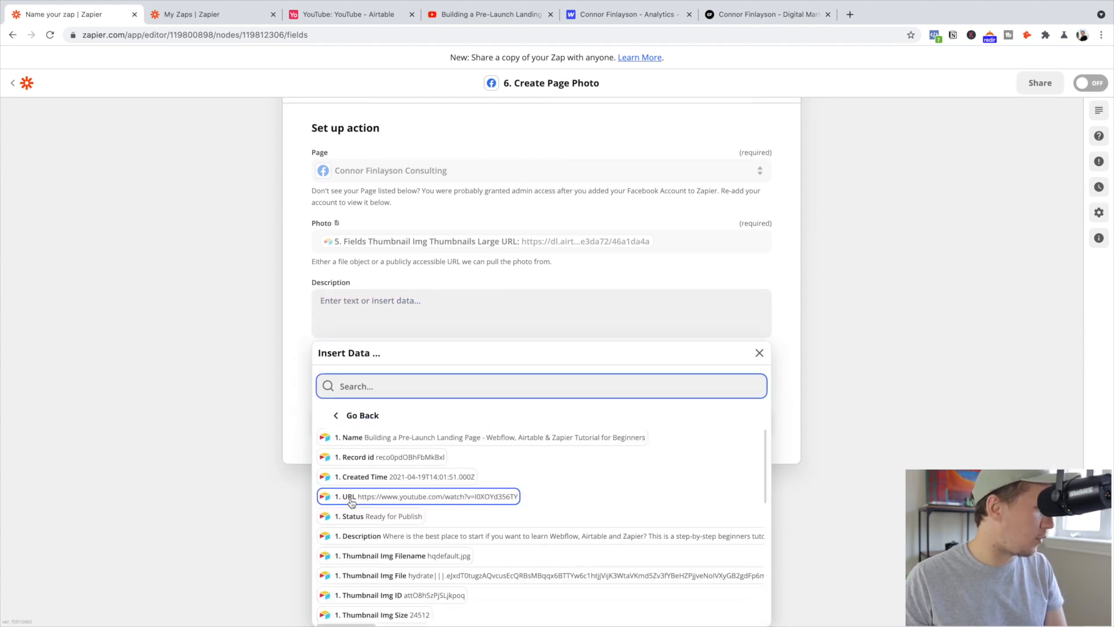
scroll(352, 502, down, 5)
scroll(388, 528, down, 7)
click(418, 602)
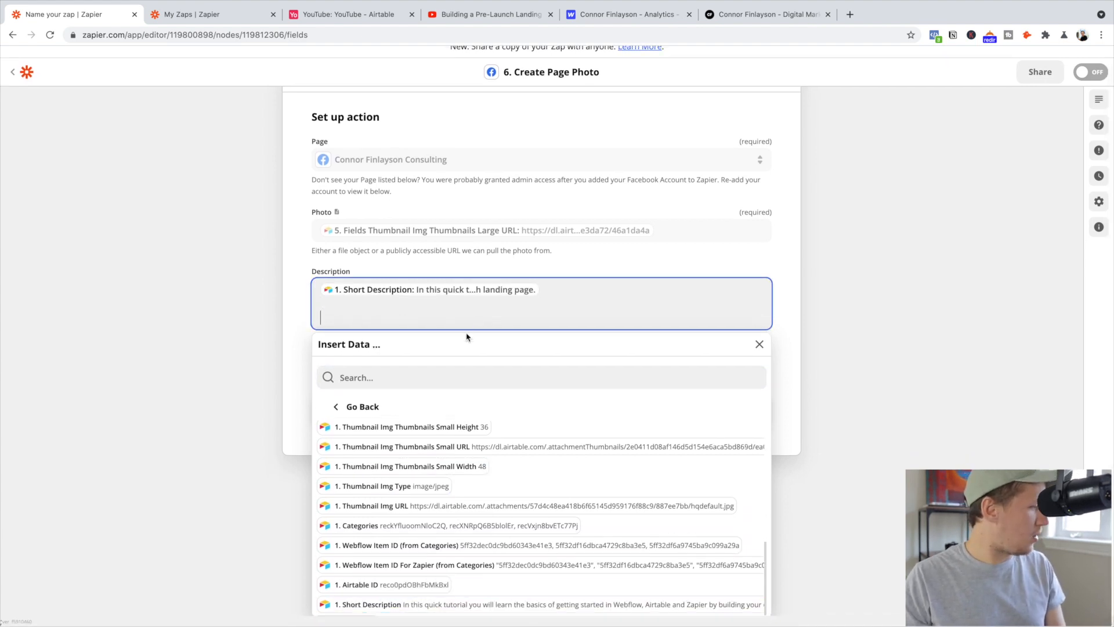
- Add the URL field from the New Record in View in Airtable step to the Description, below a blank line
scroll(414, 459, up, 3)
scroll(414, 458, up, 10)
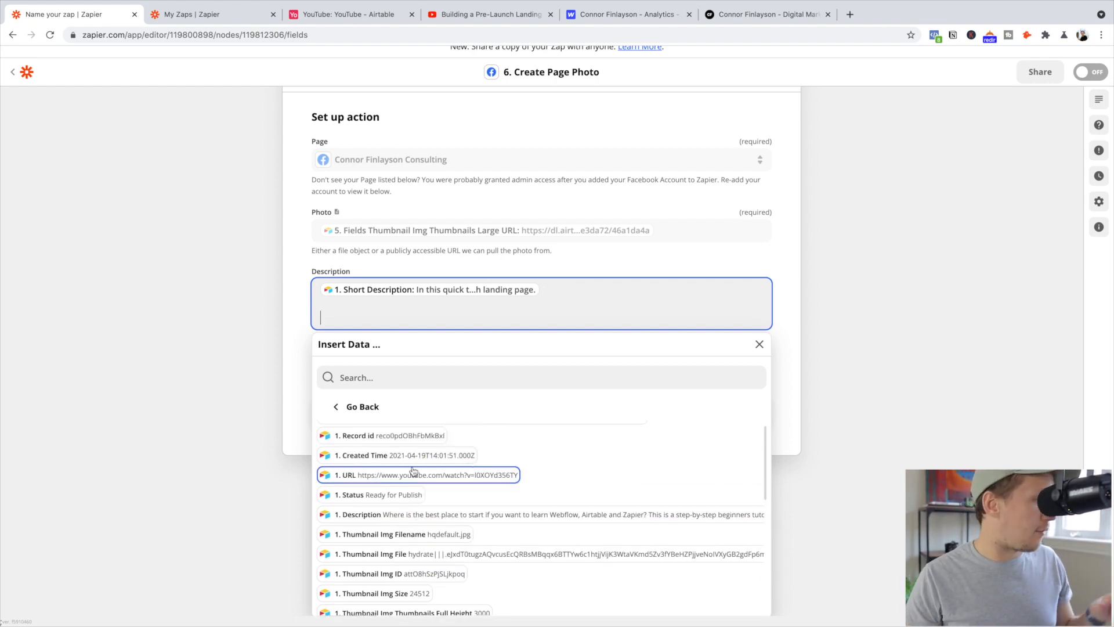
click(415, 475)
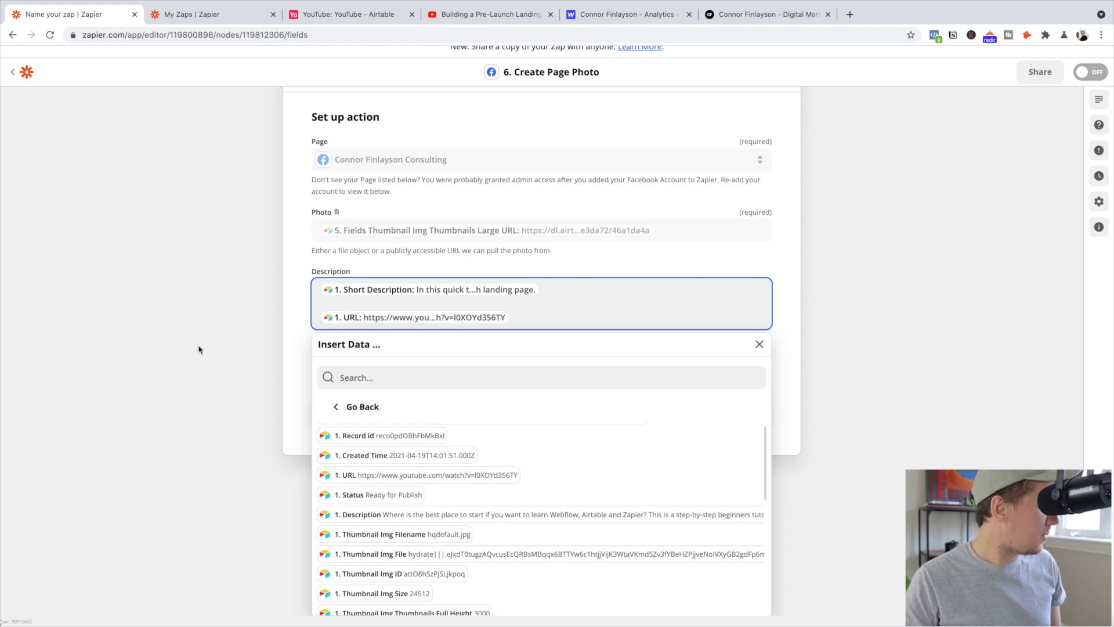
click(199, 351)
- Continue to the action test and send the test page photo to Facebook Pages
click(568, 532)
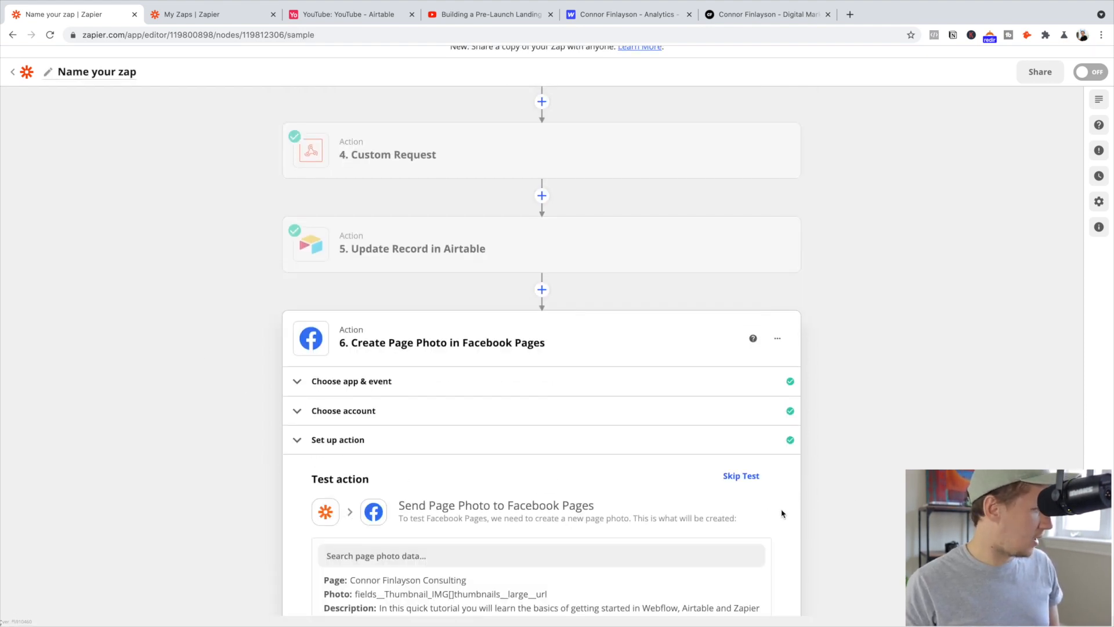
scroll(782, 514, down, 3)
click(700, 541)
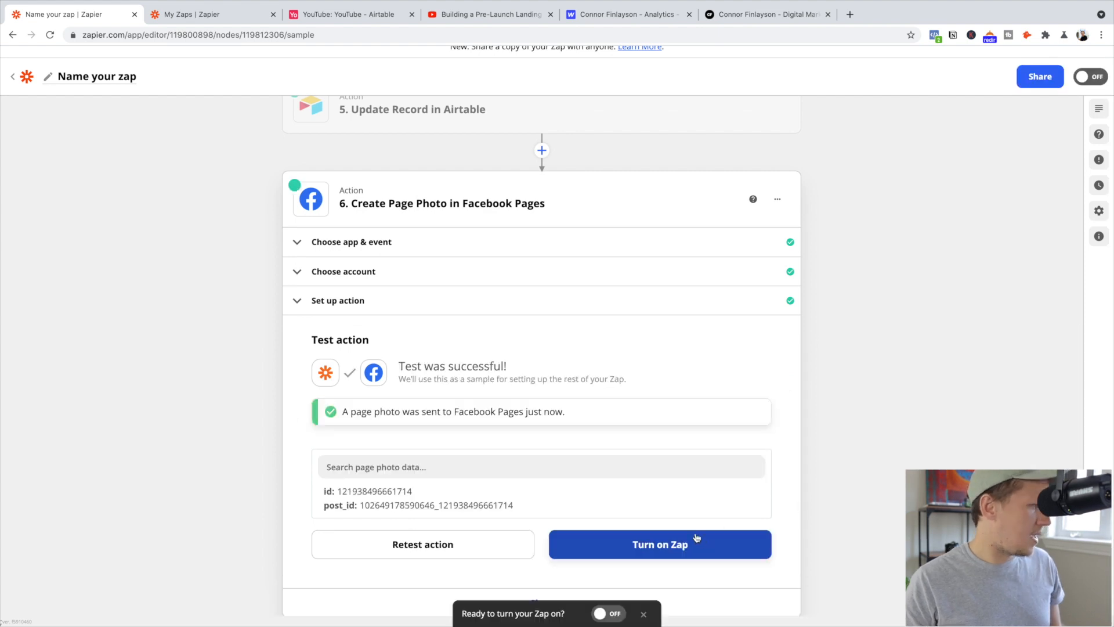
- Open facebook.com in a new browser tab and check the Zapier-published post on the consulting page
click(851, 16)
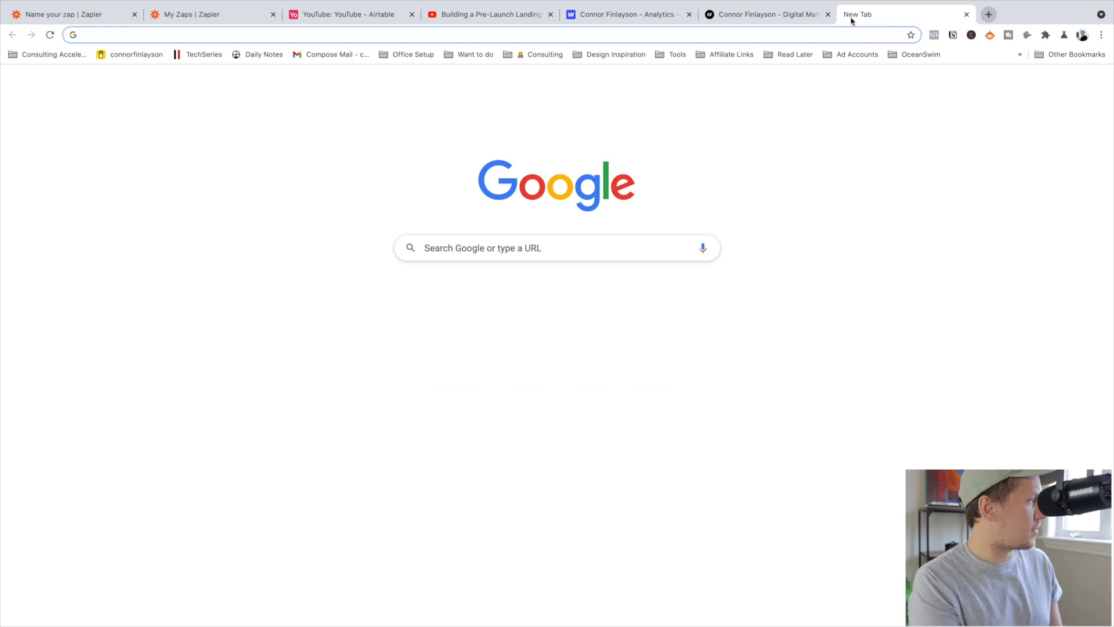
text(facebook.com)
key(Return)
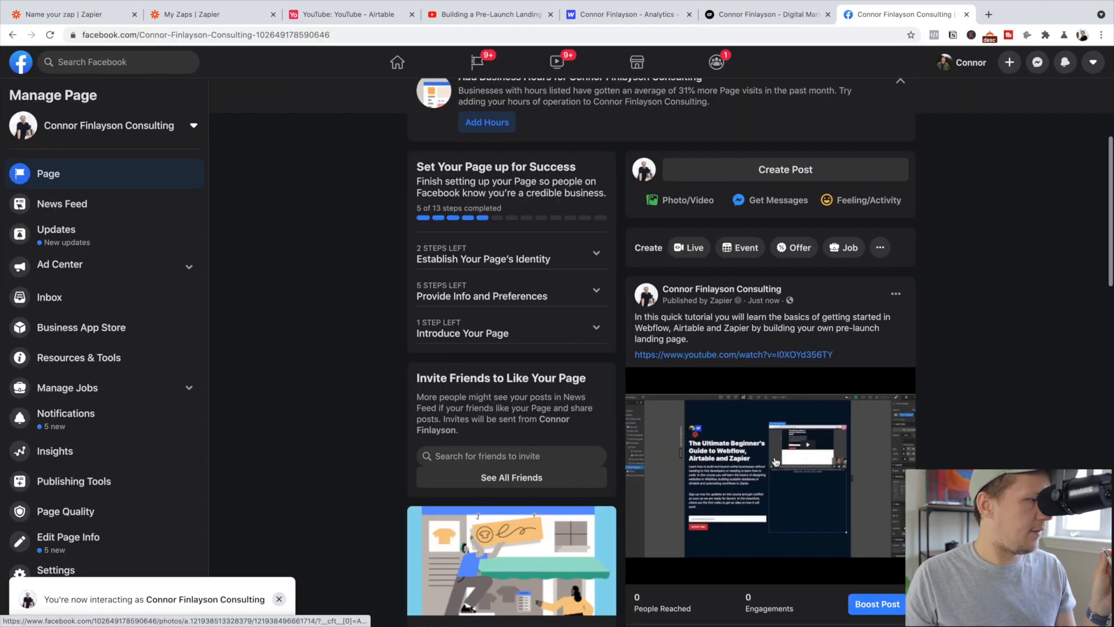
scroll(774, 457, down, 3)
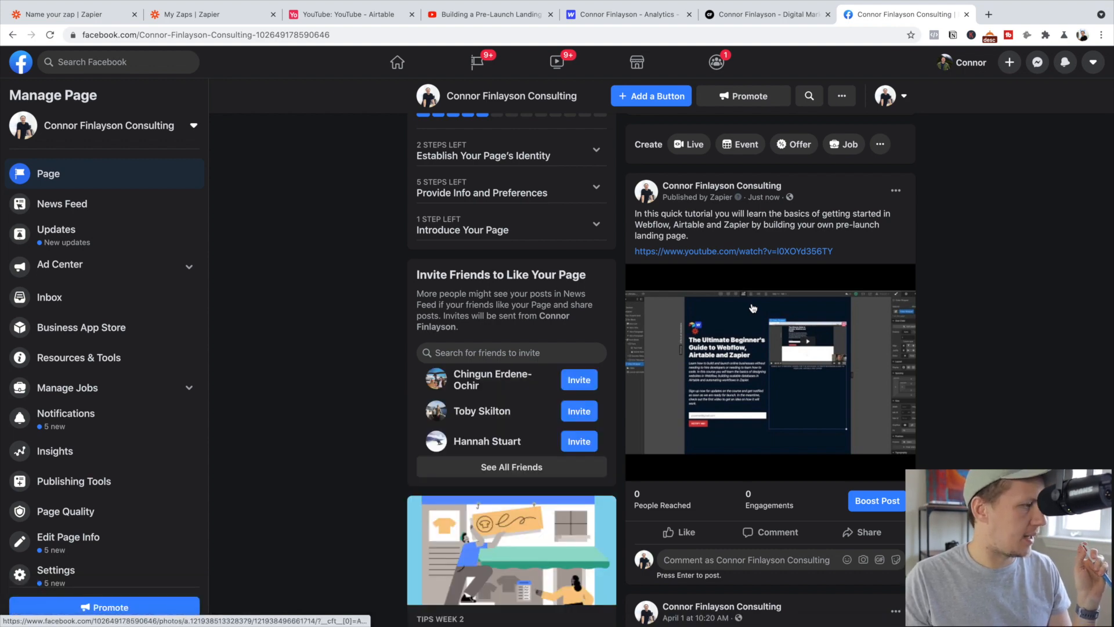
- In Zapier, replace the Facebook Photo value with Fields Thumbnail Img Thumbnails Full URL from the Update Record in Airtable step
click(198, 12)
click(120, 14)
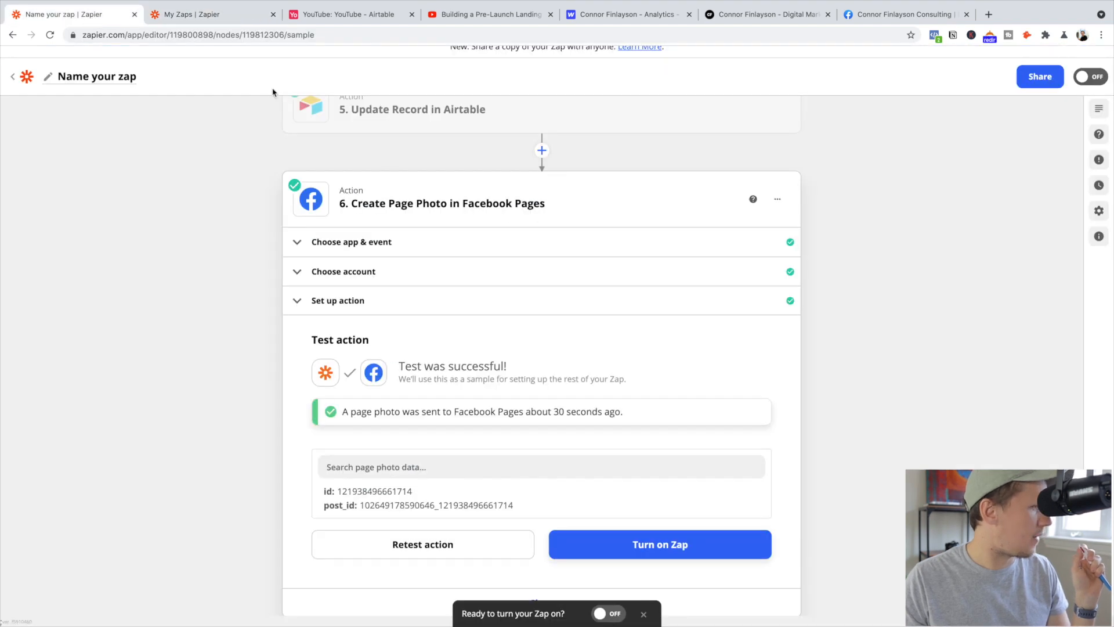
click(391, 304)
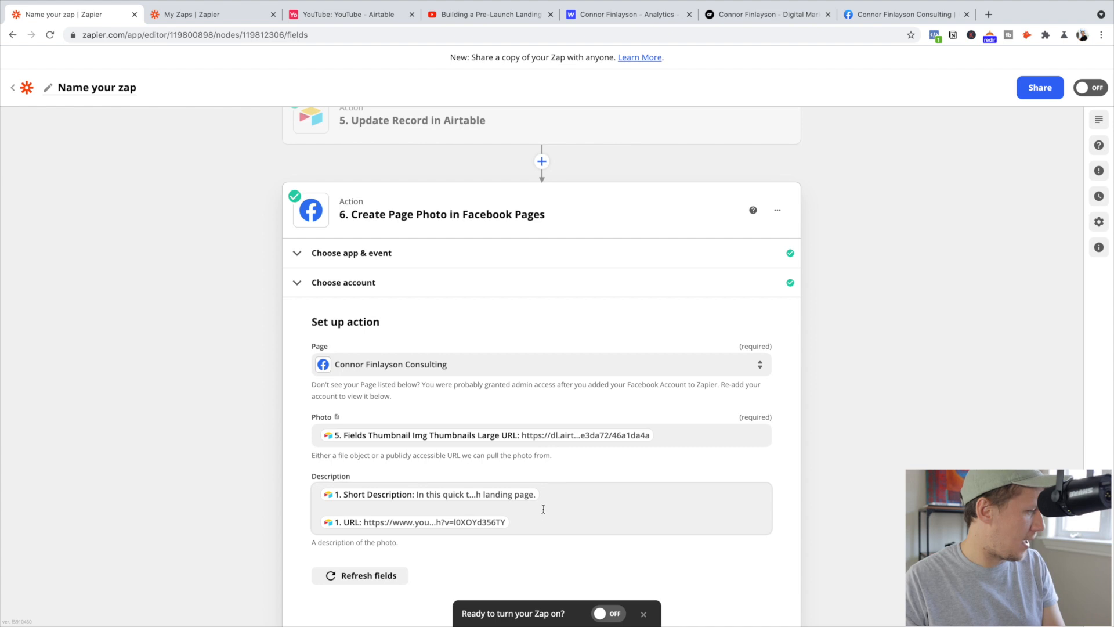
click(670, 435)
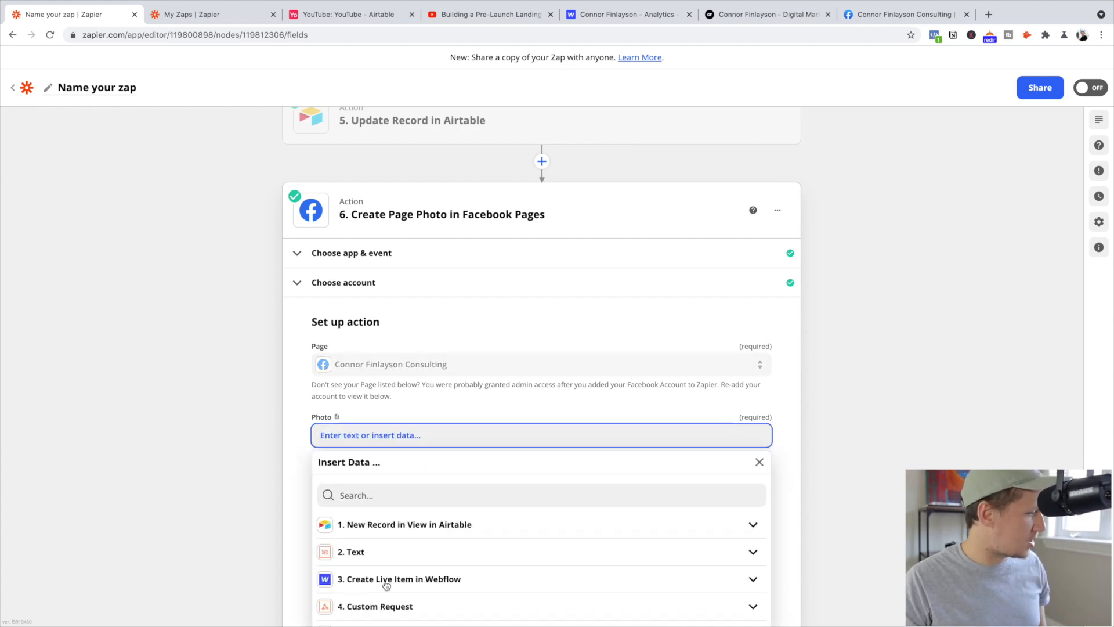
scroll(336, 552, down, 2)
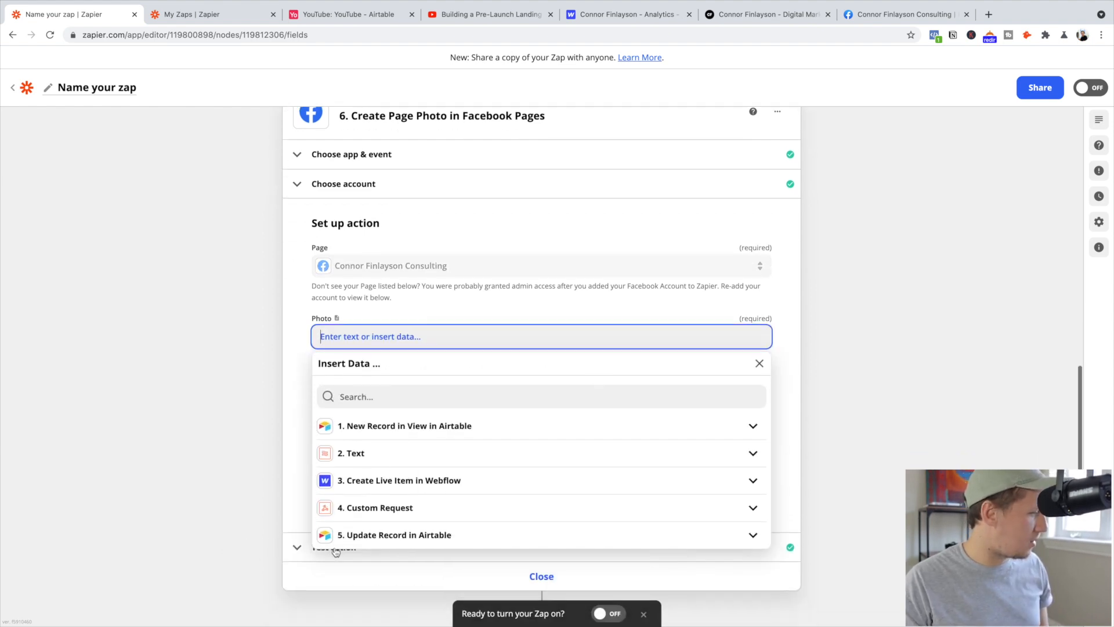
click(417, 532)
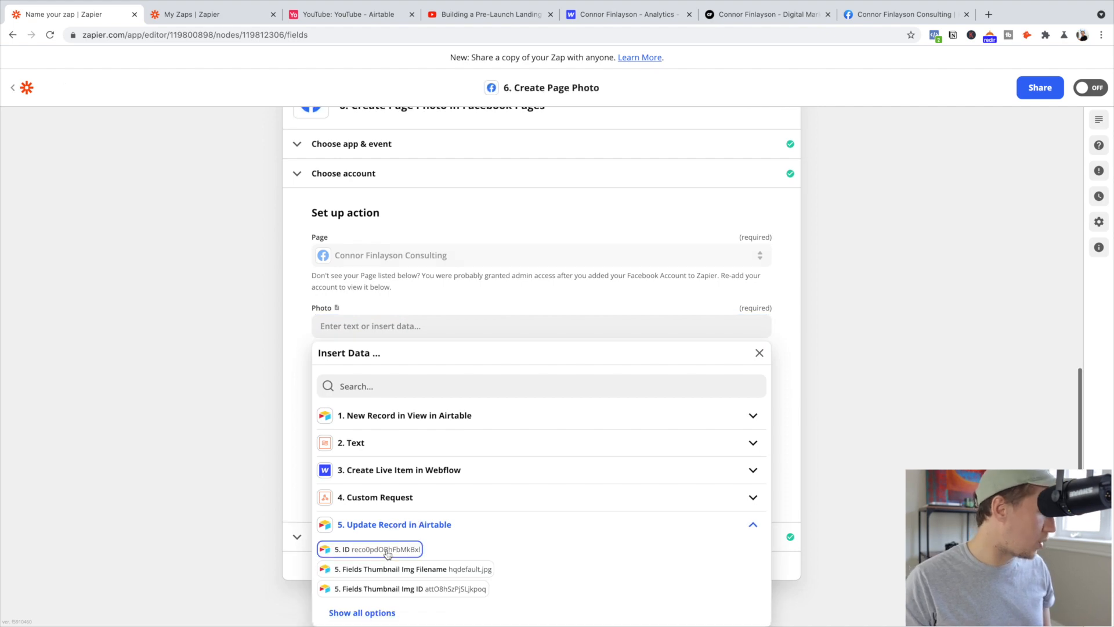
click(362, 612)
scroll(397, 568, down, 1)
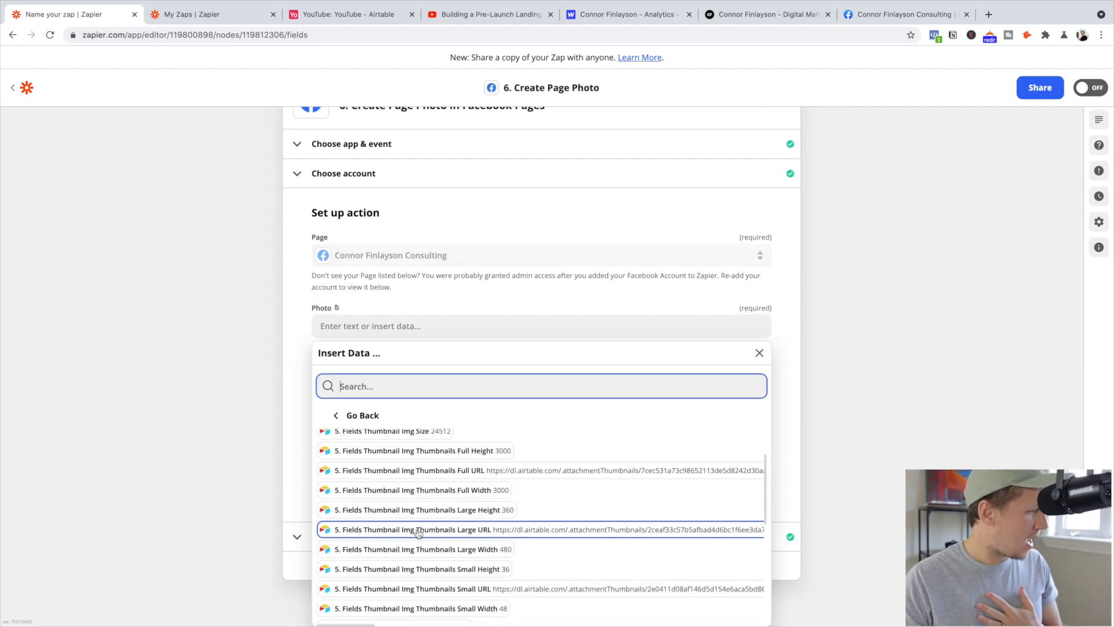
click(447, 471)
click(298, 405)
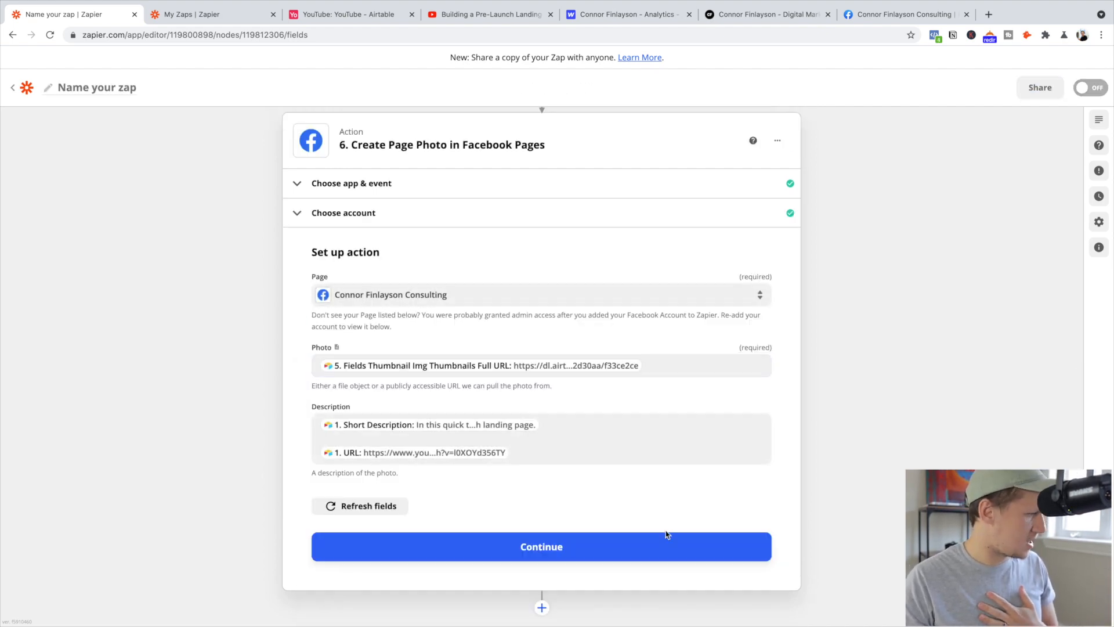
- Switch to Facebook, reload the consulting page and compare the newest post's image with the earlier one
key(ctrl+shift+Tab)
click(51, 37)
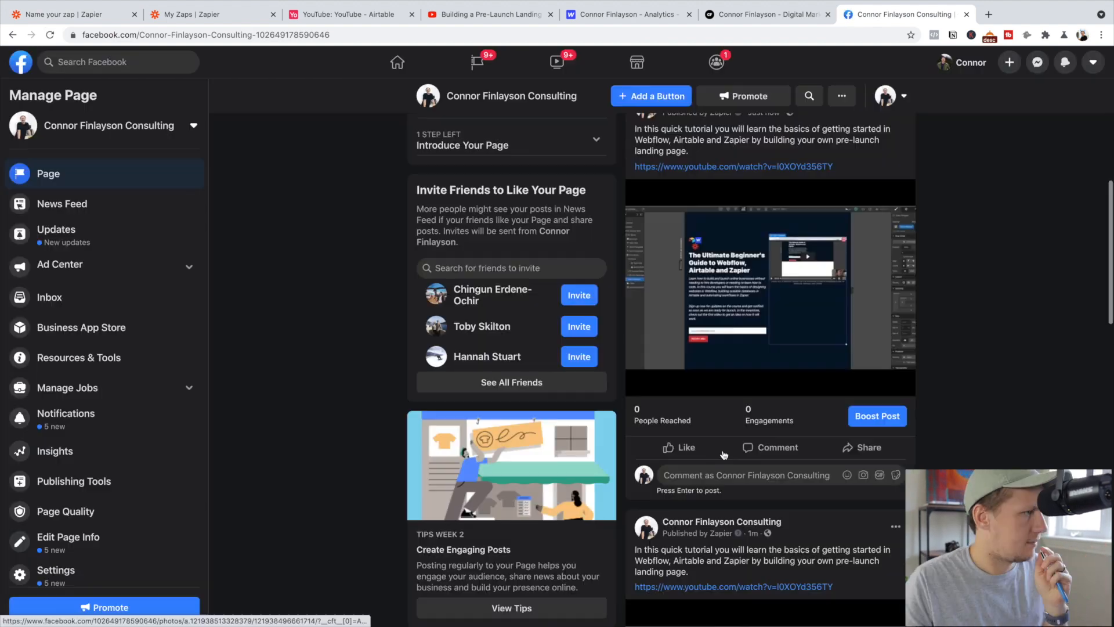
scroll(723, 454, up, 2)
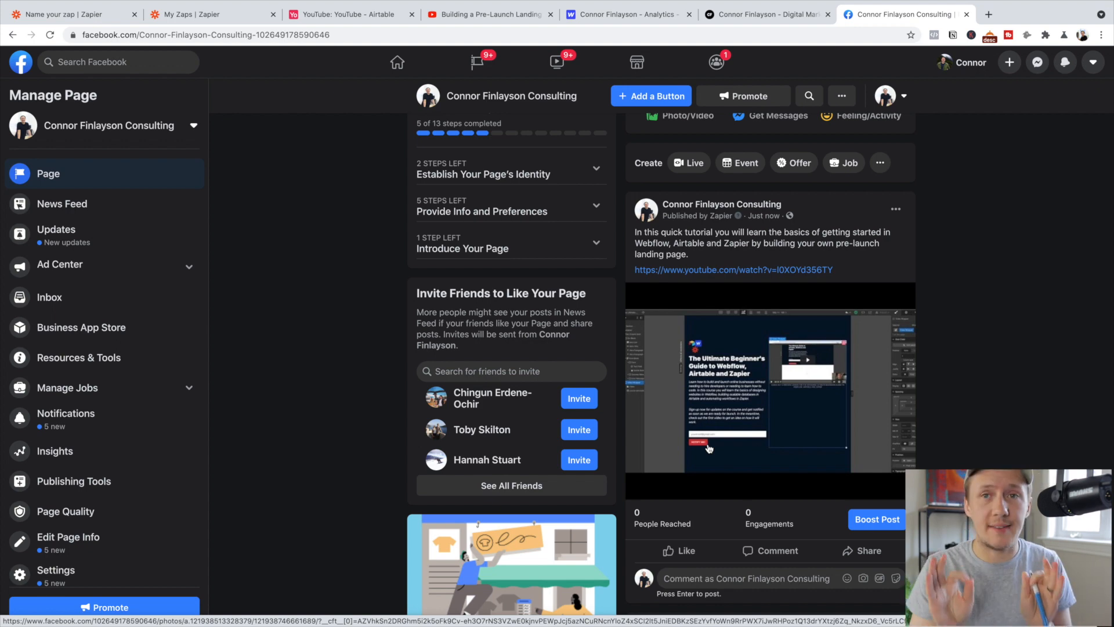
- Return to Zapier and add a LinkedIn action after the Facebook step, with Create Company Update as its event
click(84, 17)
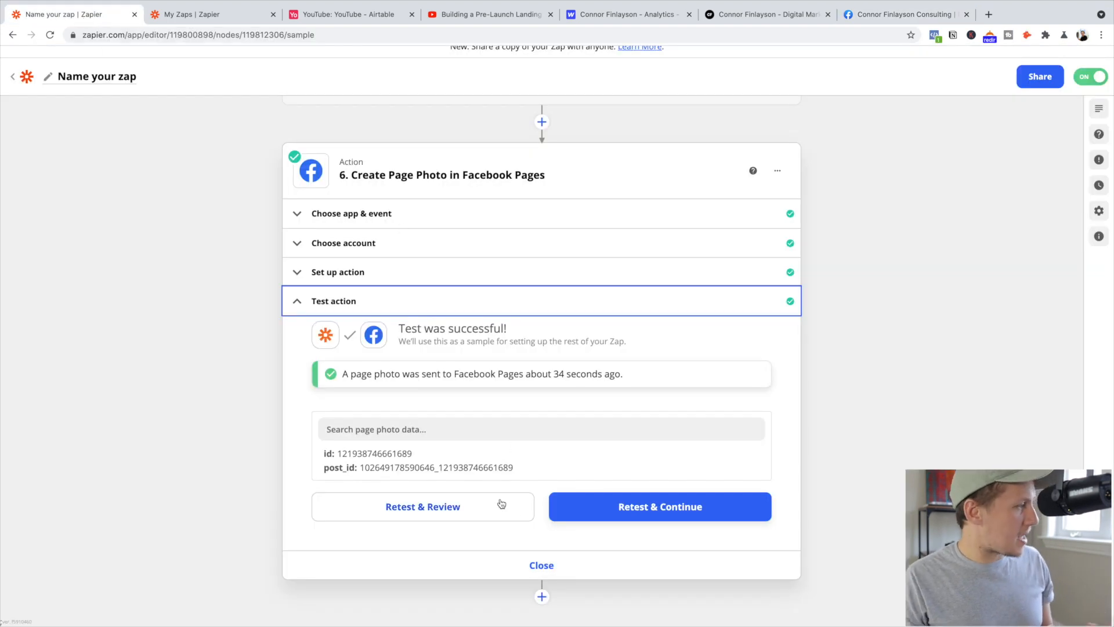
click(541, 596)
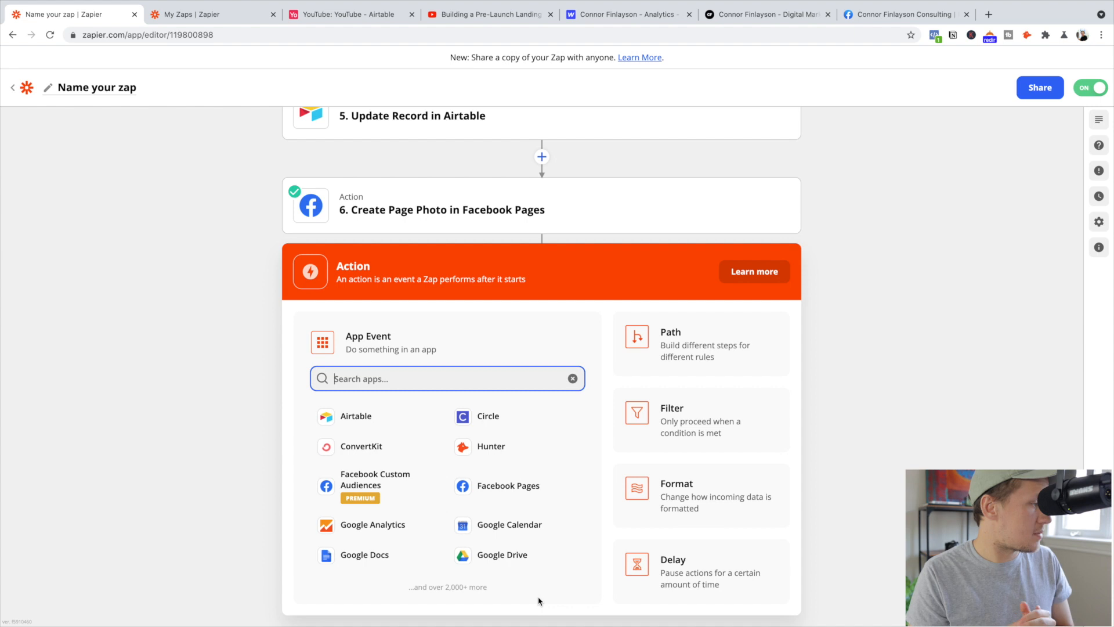
text(Linked)
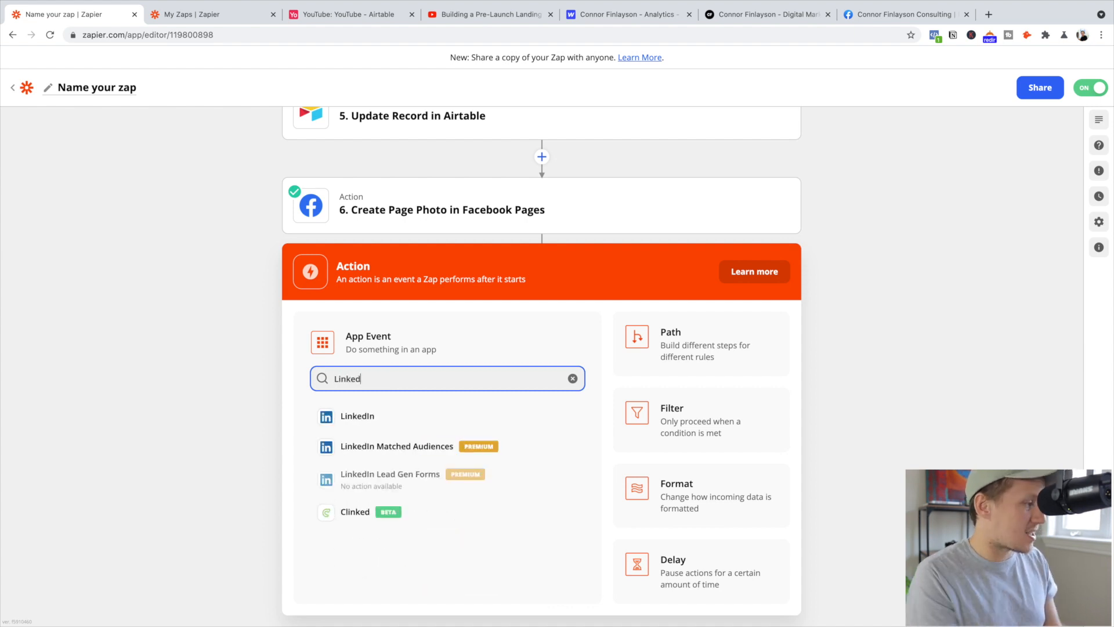
click(375, 419)
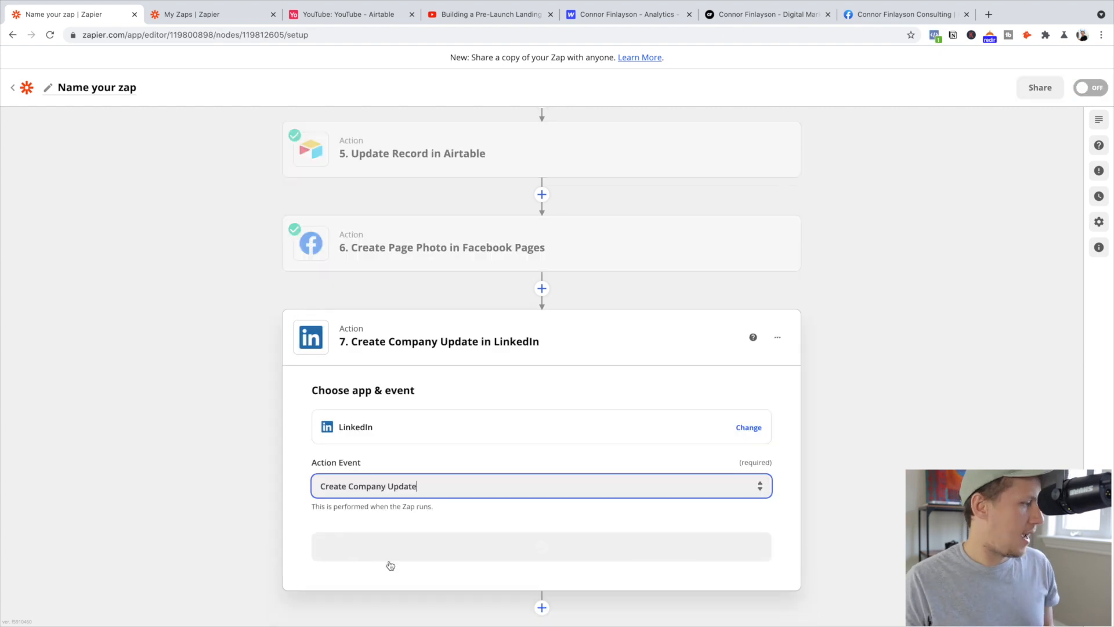
- Choose the LinkedIn account and select the personal .com website's page as the LinkedIn Company Page
click(489, 556)
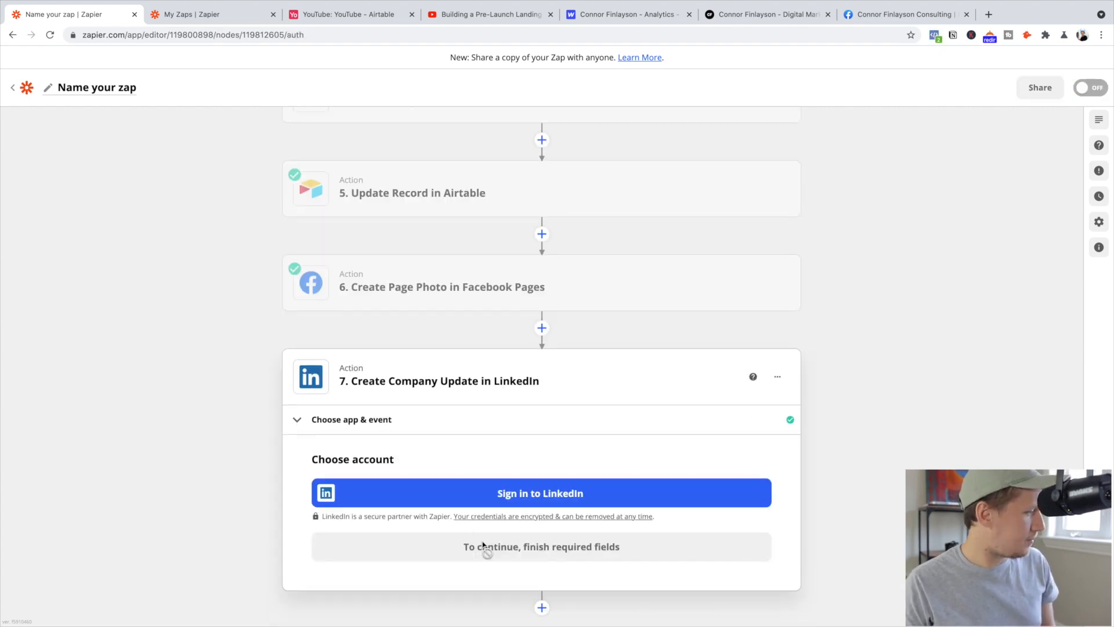
click(423, 357)
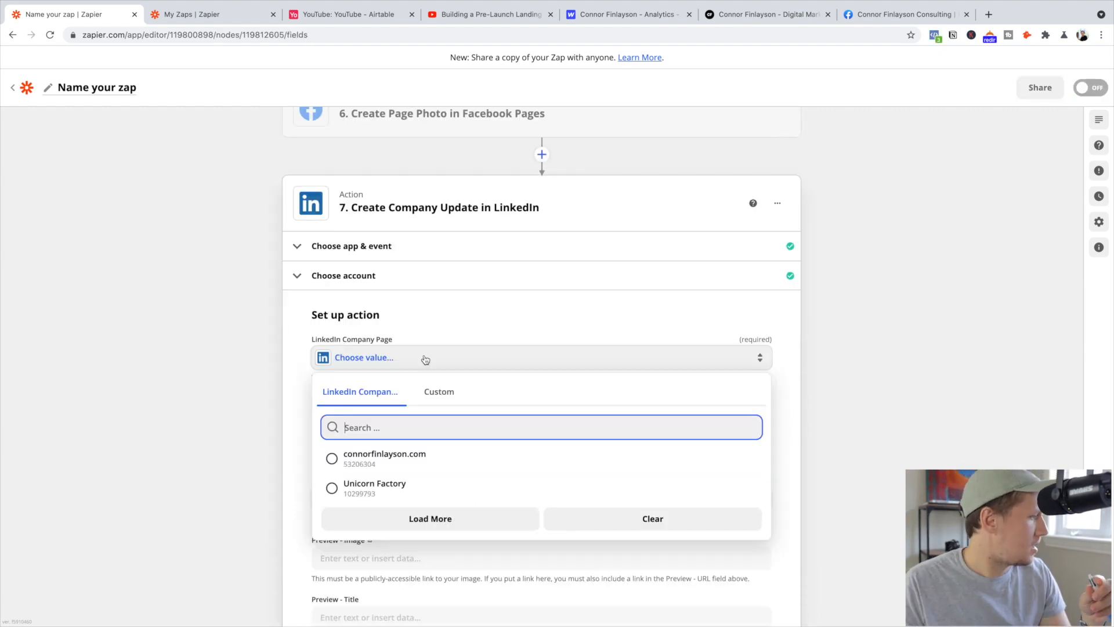
click(413, 463)
- Fill Update Content with Fields Short Description and Preview - Image with Fields Thumbnail Img Thumbnails Full URL from the Update Record step
click(371, 426)
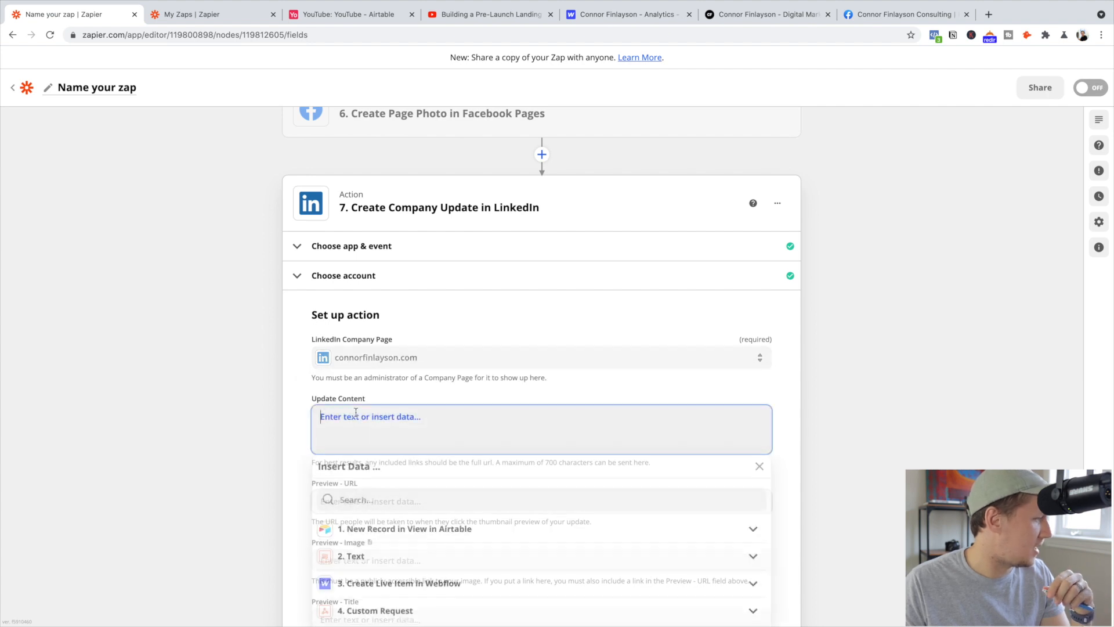
scroll(219, 425, down, 3)
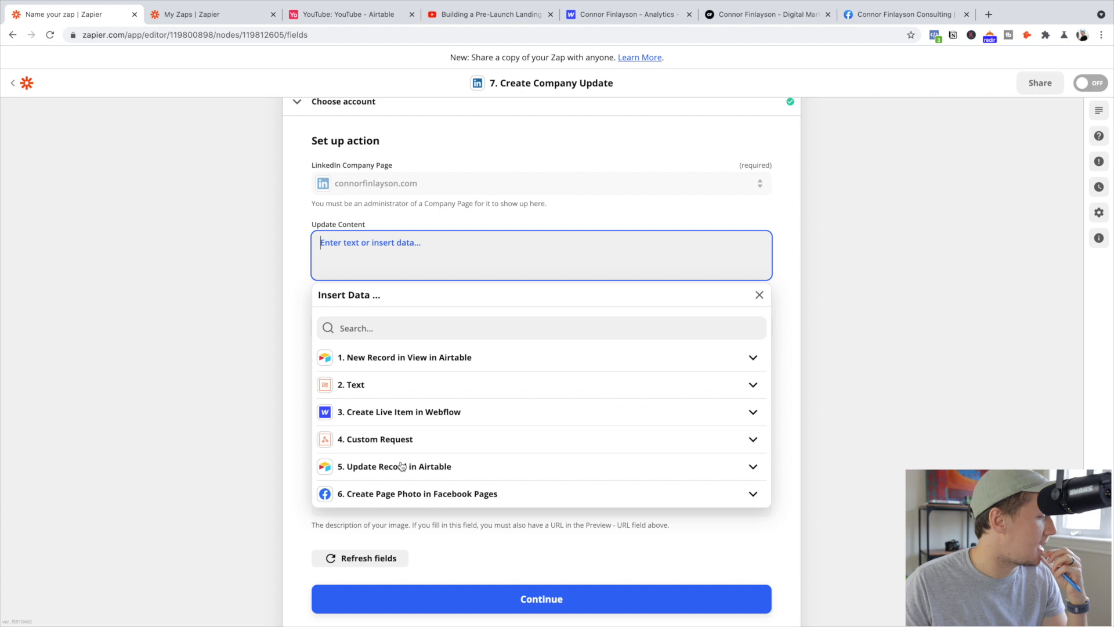
click(371, 466)
scroll(393, 488, down, 1)
click(390, 497)
scroll(400, 467, down, 4)
click(400, 471)
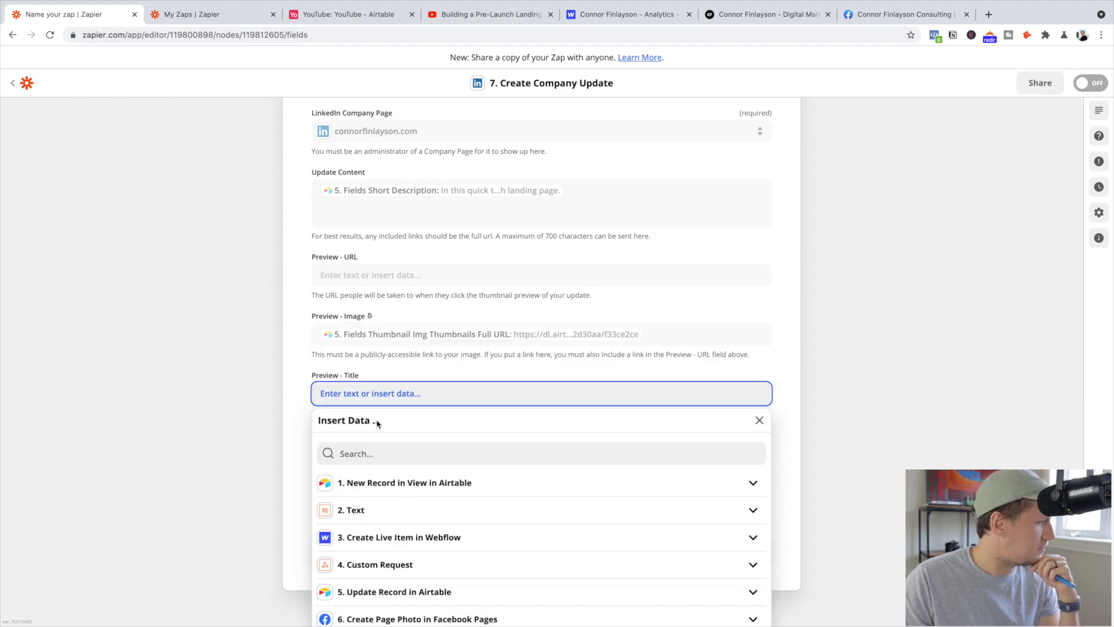
- Fill the LinkedIn update's Preview - Title with Name from the New Record in View in Airtable step
scroll(298, 494, down, 1)
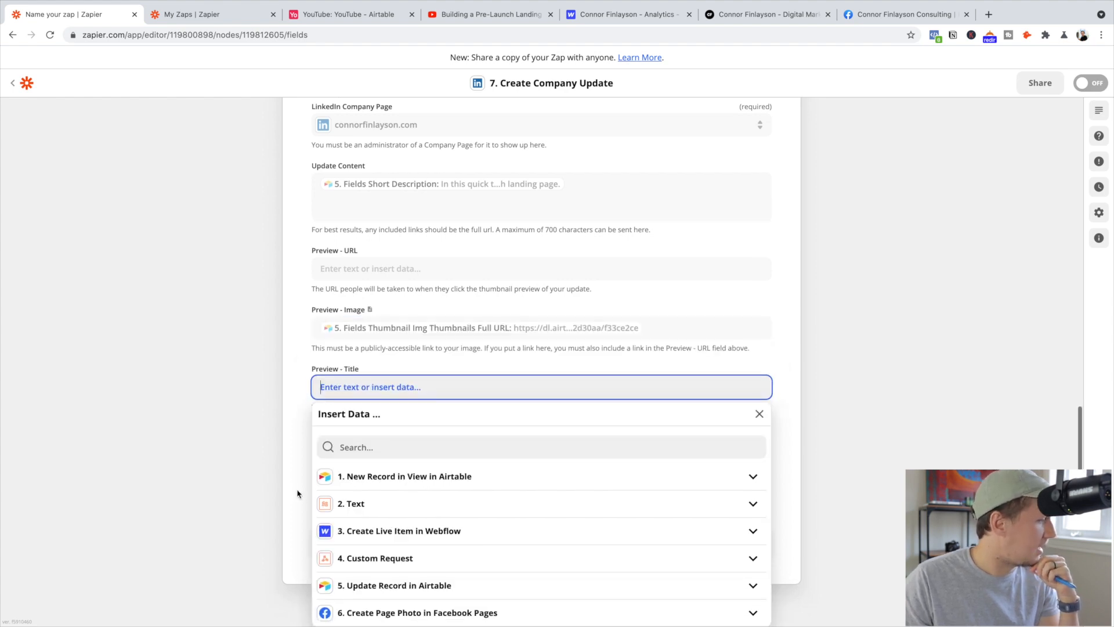
click(408, 485)
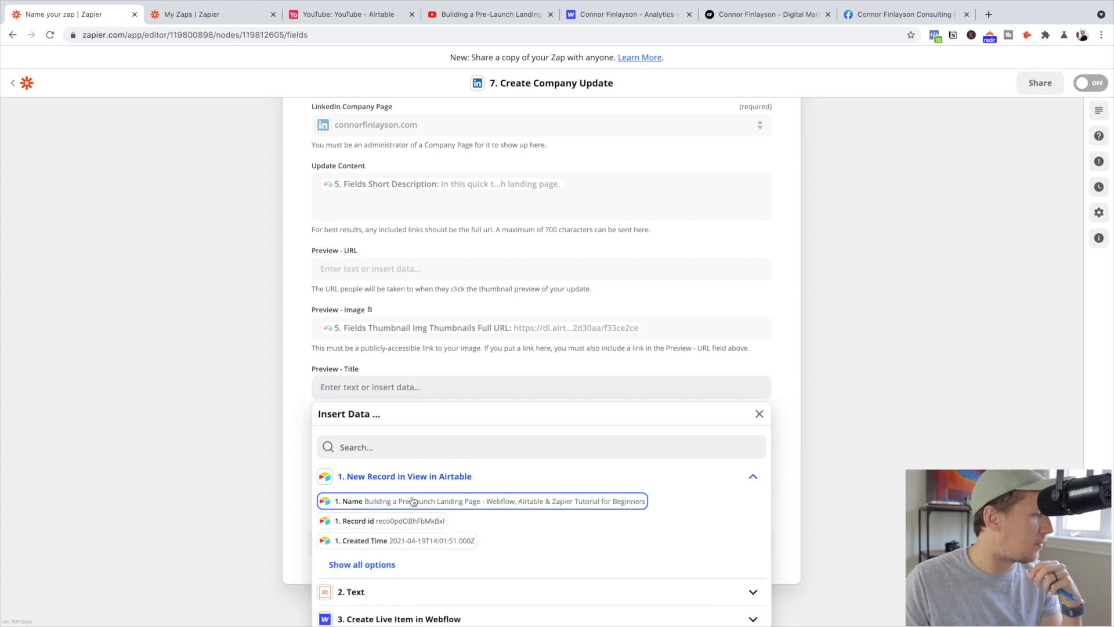
click(388, 497)
- Send the LinkedIn test update and open the published post from the company page on LinkedIn
click(567, 550)
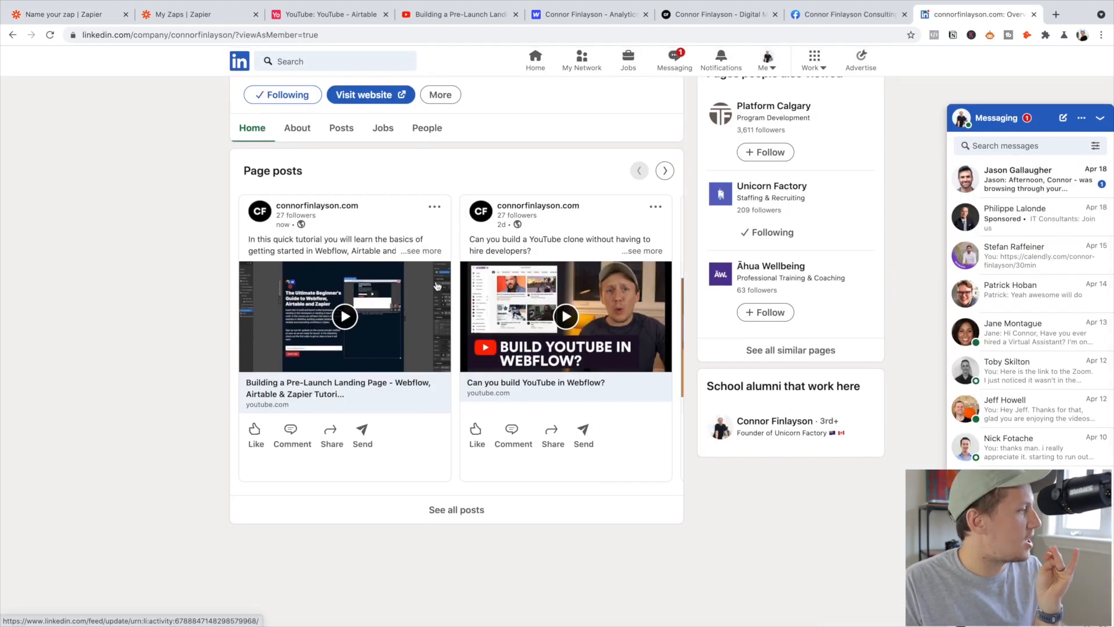
click(431, 254)
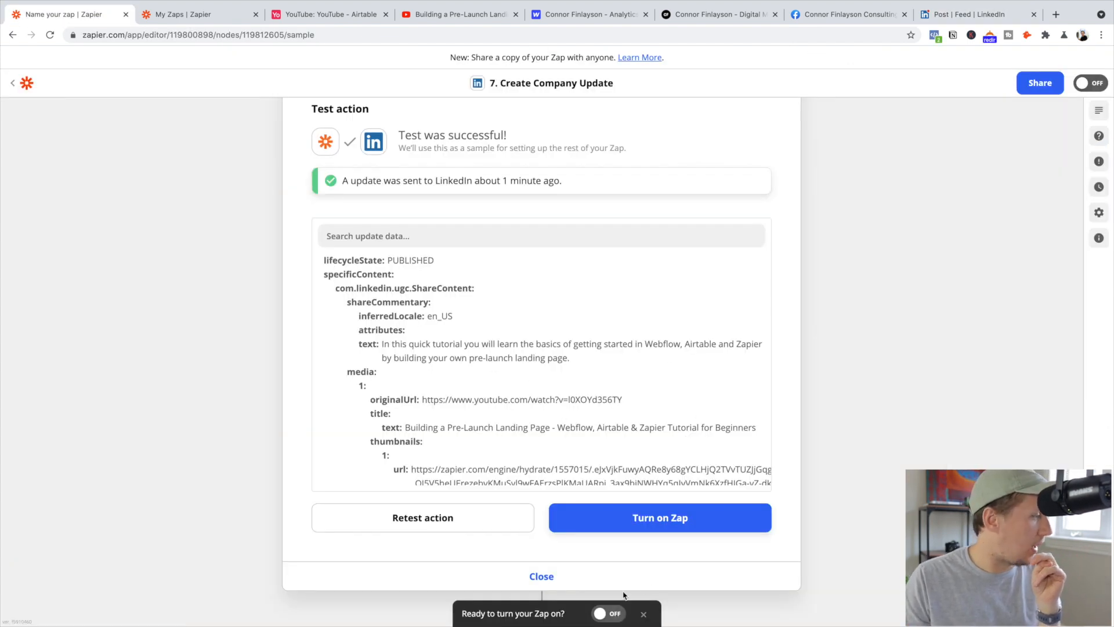
- Turn on the Zap in Zapier and review its steps from the Airtable trigger to the LinkedIn update
click(654, 522)
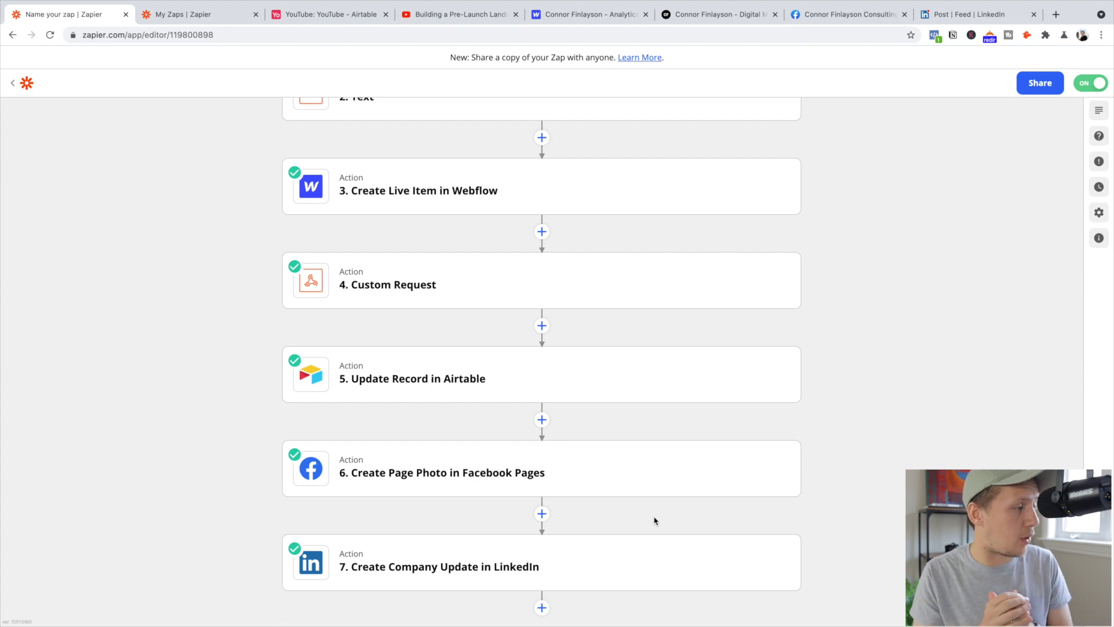
scroll(653, 520, up, 3)
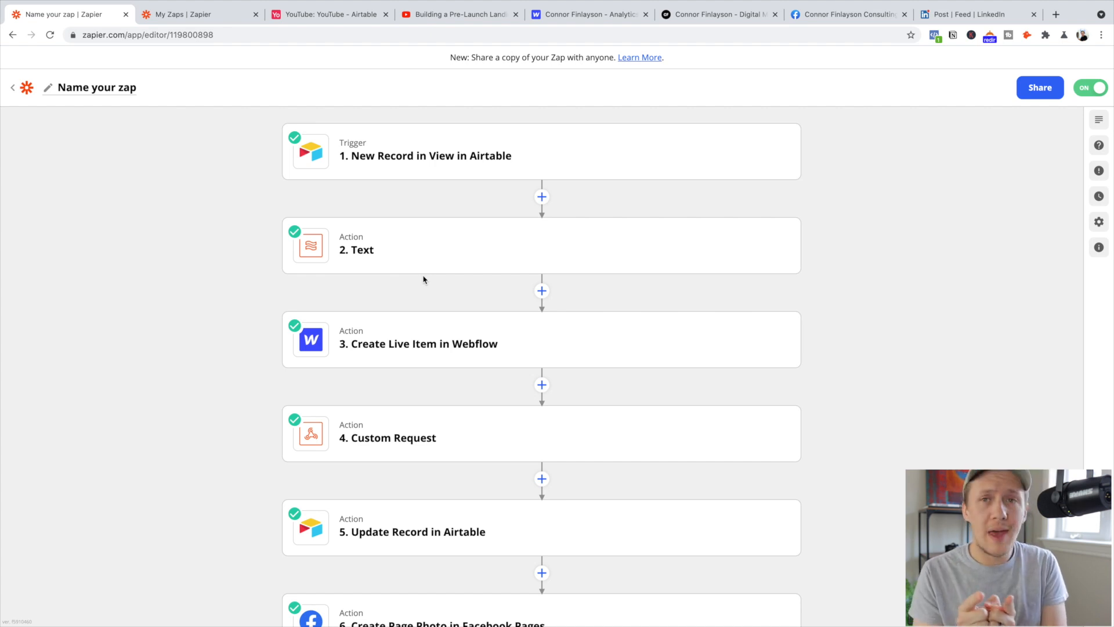
scroll(423, 279, down, 3)
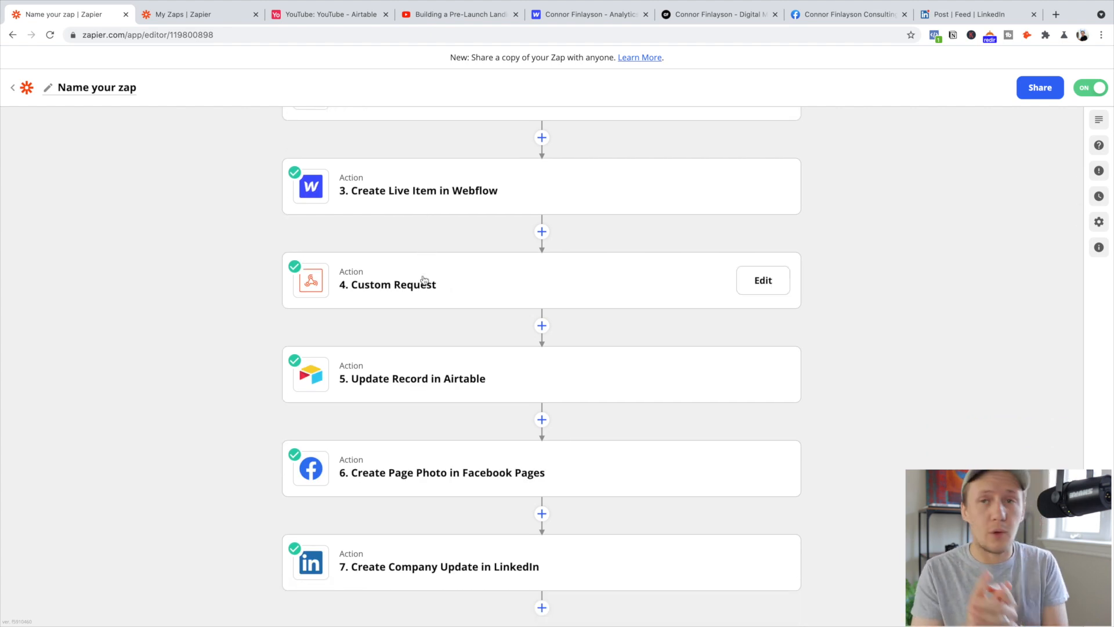